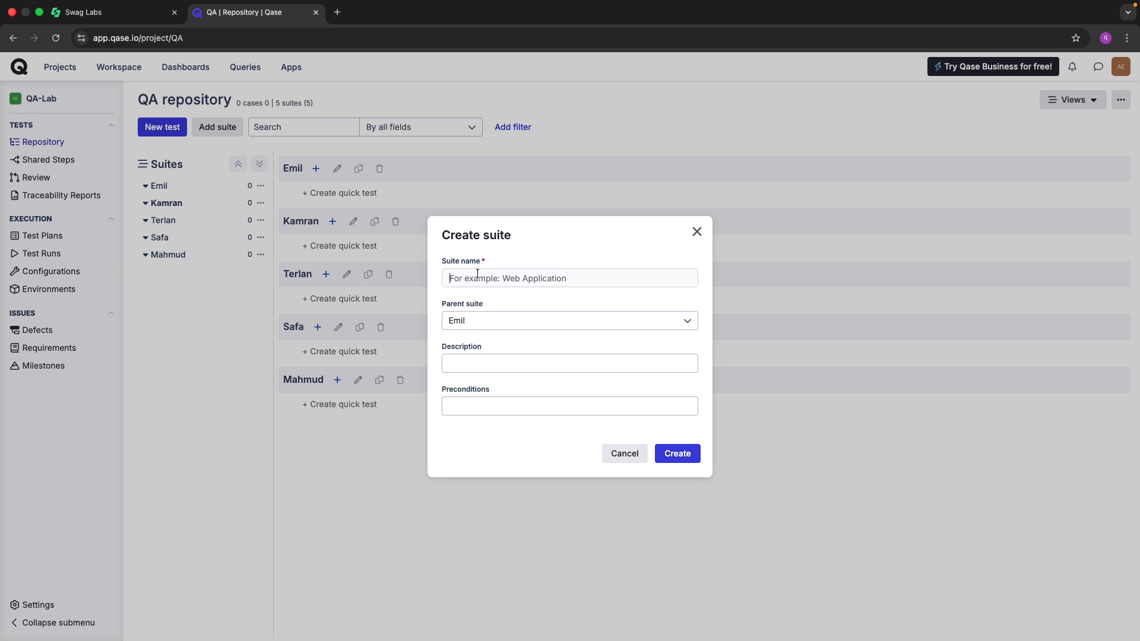
Name the new suite under parent Emil 'Login', correcting the typo, and create it.
{"action": "left_click", "coordinate": [478, 274]}
{"action": "type", "text": "Iogin Func"}
{"action": "key", "text": "BackSpace"}
{"action": "key", "text": "BackSpace"}
{"action": "key", "text": "BackSpace"}
{"action": "key", "text": "BackSpace"}
{"action": "type", "text": "fu"}
{"action": "key", "text": "BackSpace"}
{"action": "key", "text": "BackSpace"}
{"action": "key", "text": "Delete"}
{"action": "type", "text": "L"}
{"action": "left_click", "coordinate": [675, 456]}
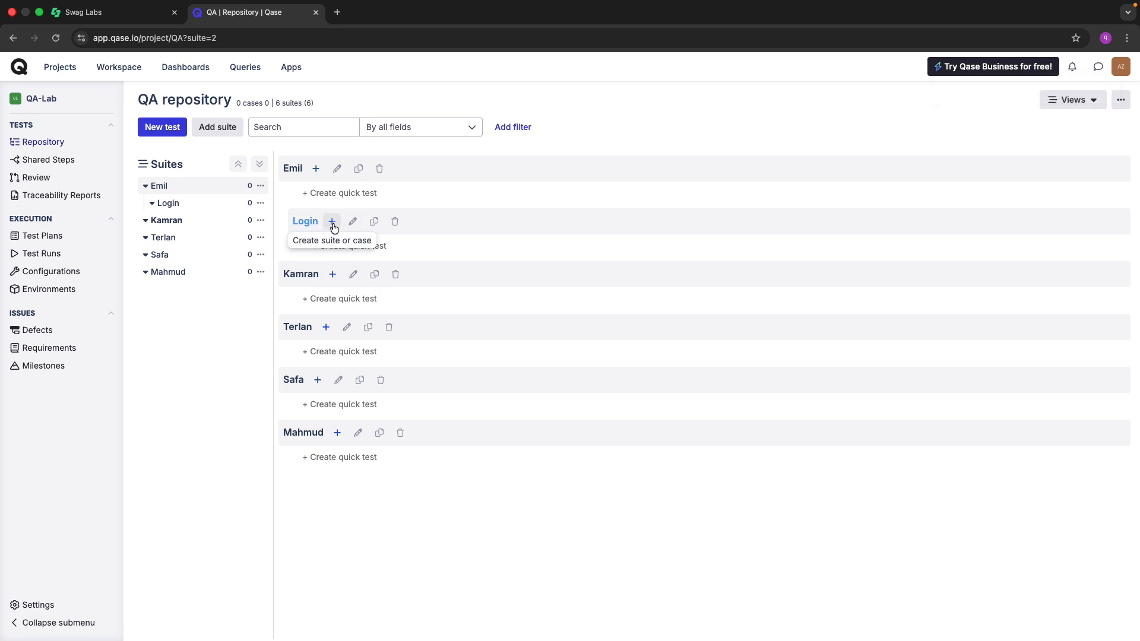
Dismiss the add options beside Login, reload the repository page, and switch to Swag Labs.
{"action": "left_click", "coordinate": [332, 223]}
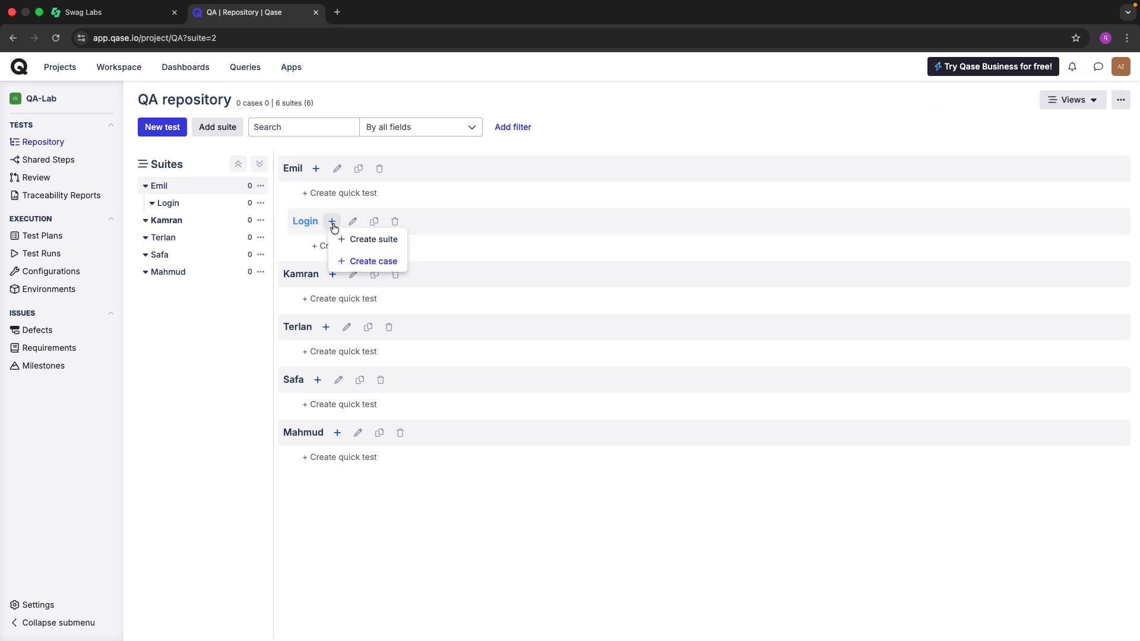
{"action": "left_click", "coordinate": [469, 483]}
{"action": "key", "text": "super+r"}
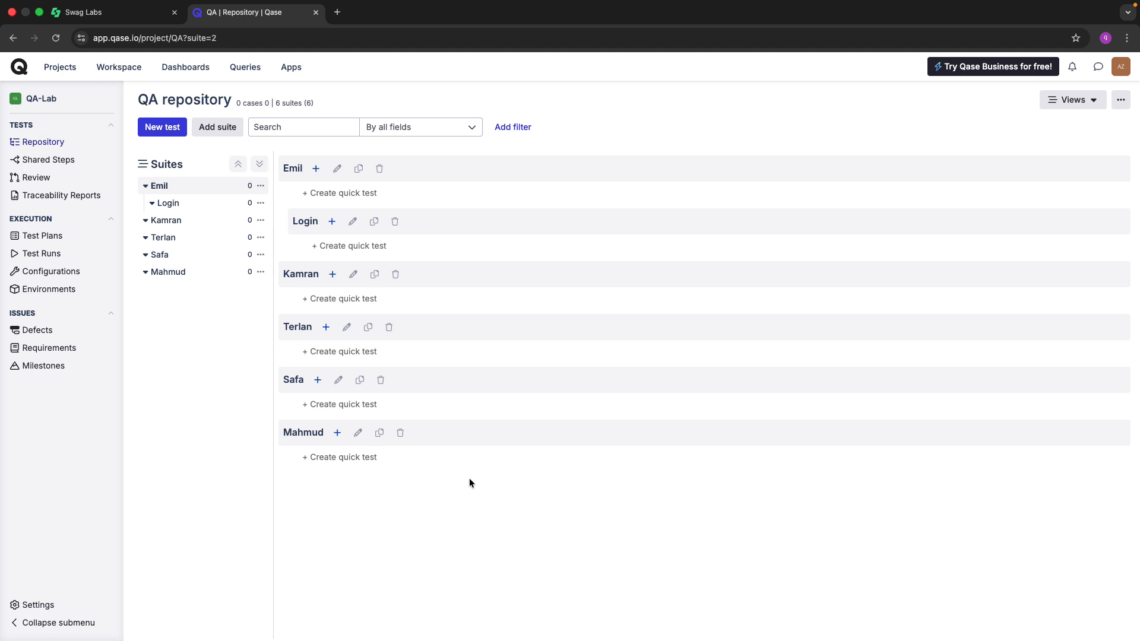
{"action": "key", "text": "ctrl+shift+Tab"}
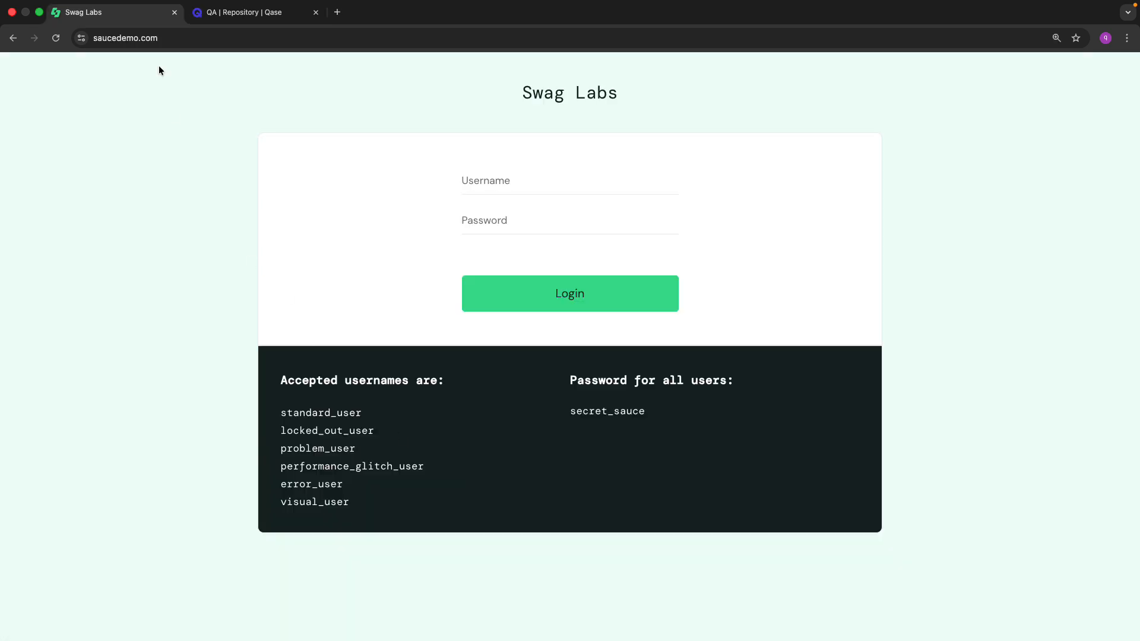
Move the Swag Labs tab after the Qase tab, ending on the Swag Labs login page.
{"action": "left_click_drag", "start_coordinate": [145, 13], "coordinate": [279, 13]}
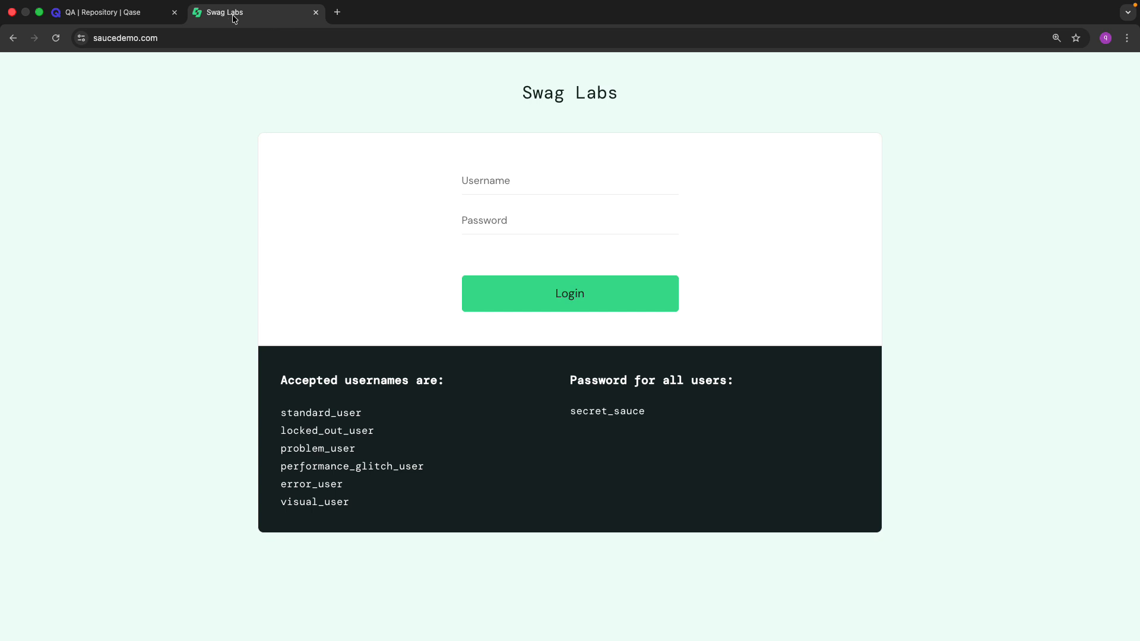
{"action": "left_click", "coordinate": [139, 13]}
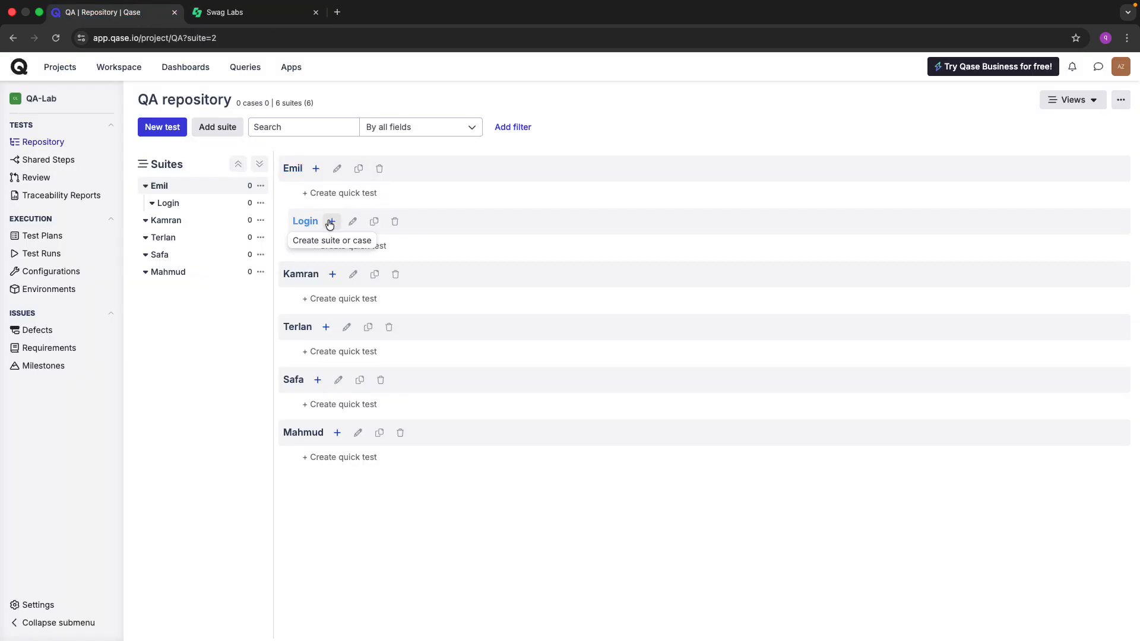
{"action": "left_click", "coordinate": [241, 14]}
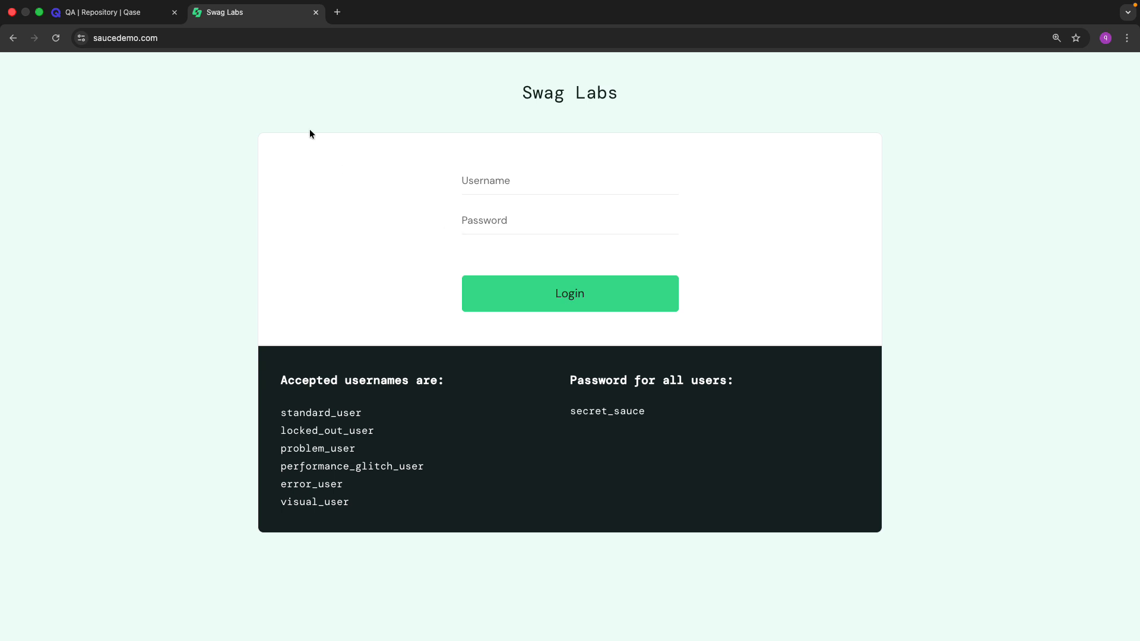
Show the add suite/case options beside Login in Qase, then return to Swag Labs.
{"action": "left_click", "coordinate": [113, 13]}
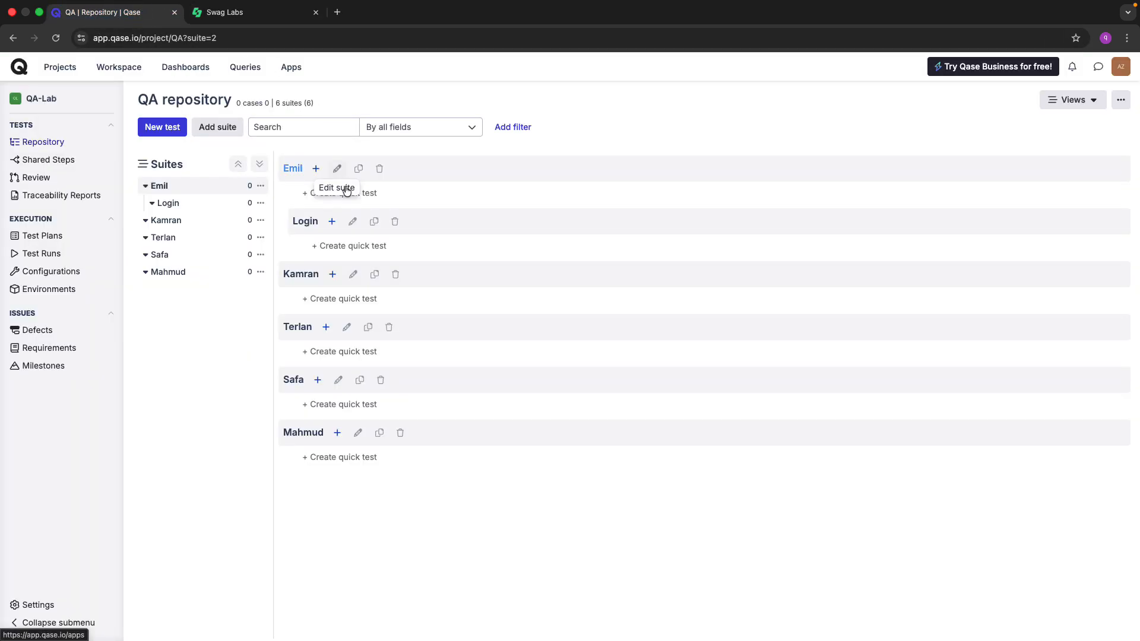
{"action": "left_click", "coordinate": [331, 221]}
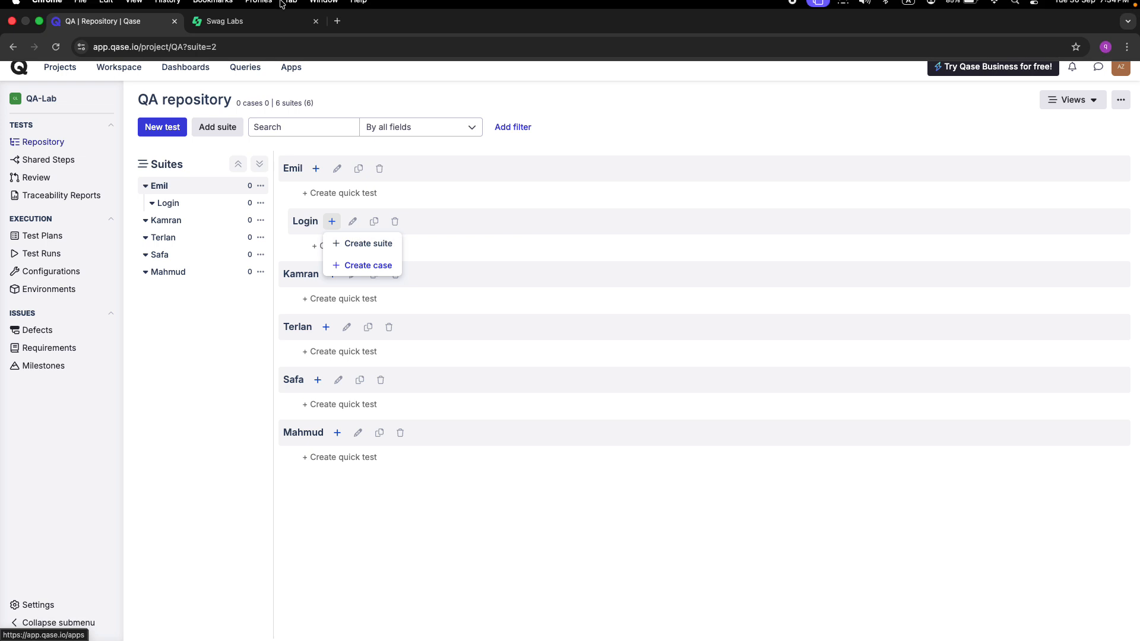
{"action": "left_click", "coordinate": [238, 12]}
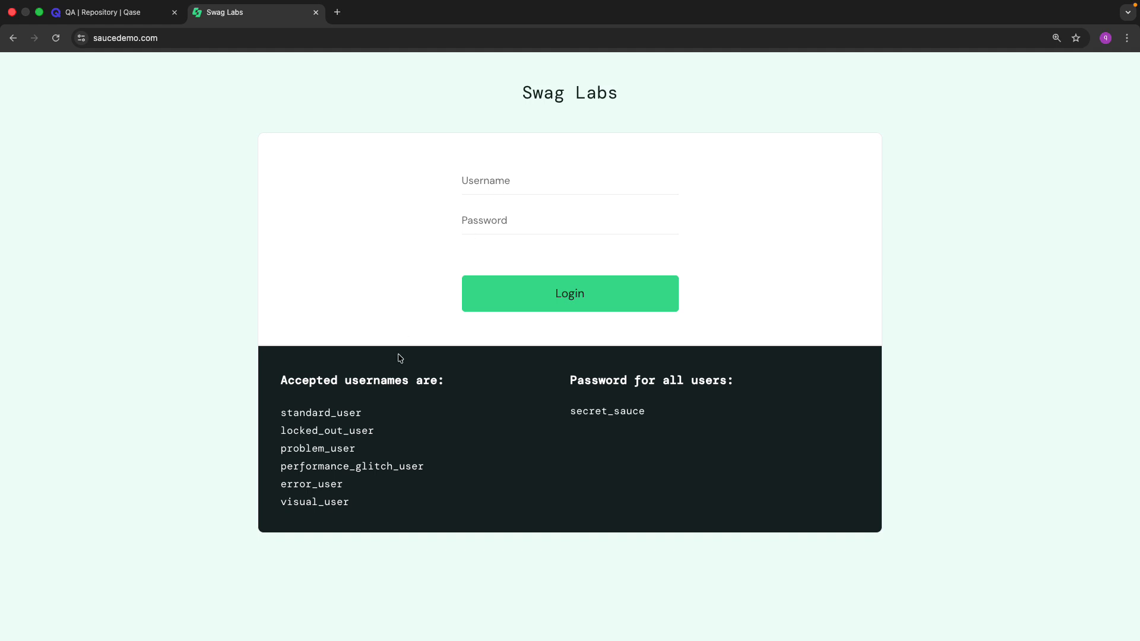
Zoom in on the accepted usernames and password hint, then go back to Qase.
{"action": "scroll", "coordinate": [327, 410], "scroll_direction": "up", "scroll_amount": 5}
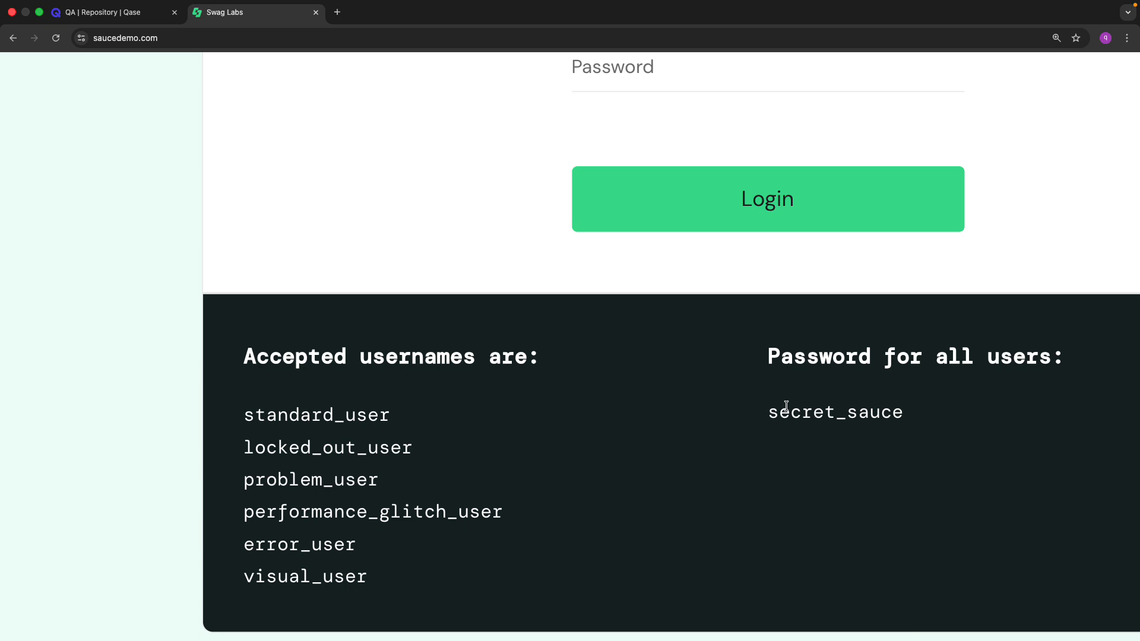
{"action": "scroll", "coordinate": [786, 406], "scroll_direction": "down", "scroll_amount": 5}
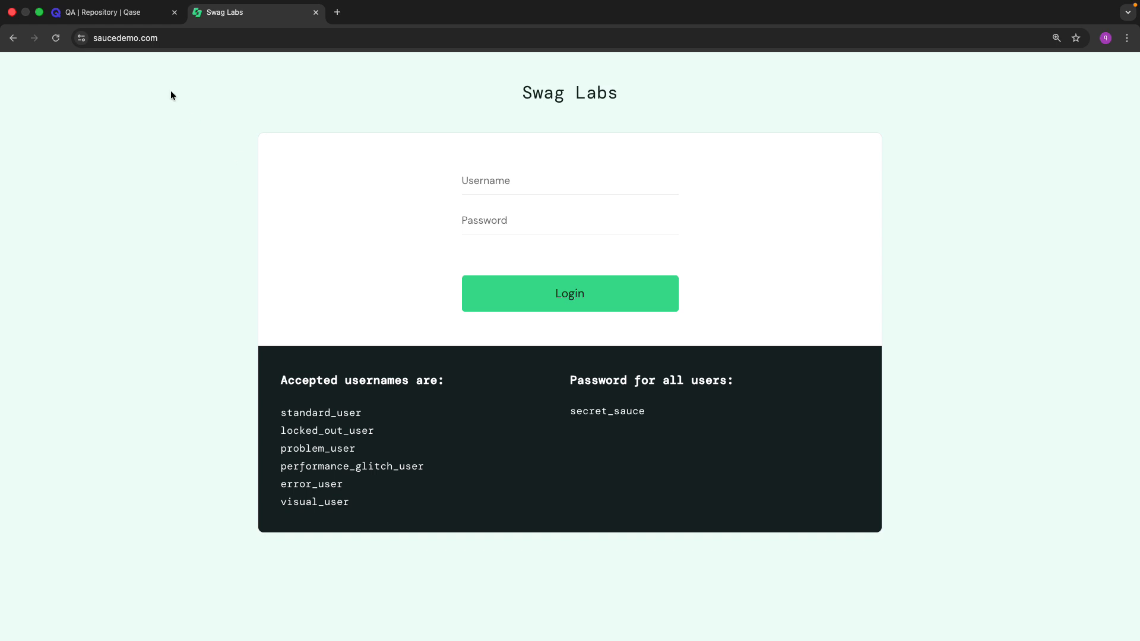
{"action": "left_click", "coordinate": [134, 12]}
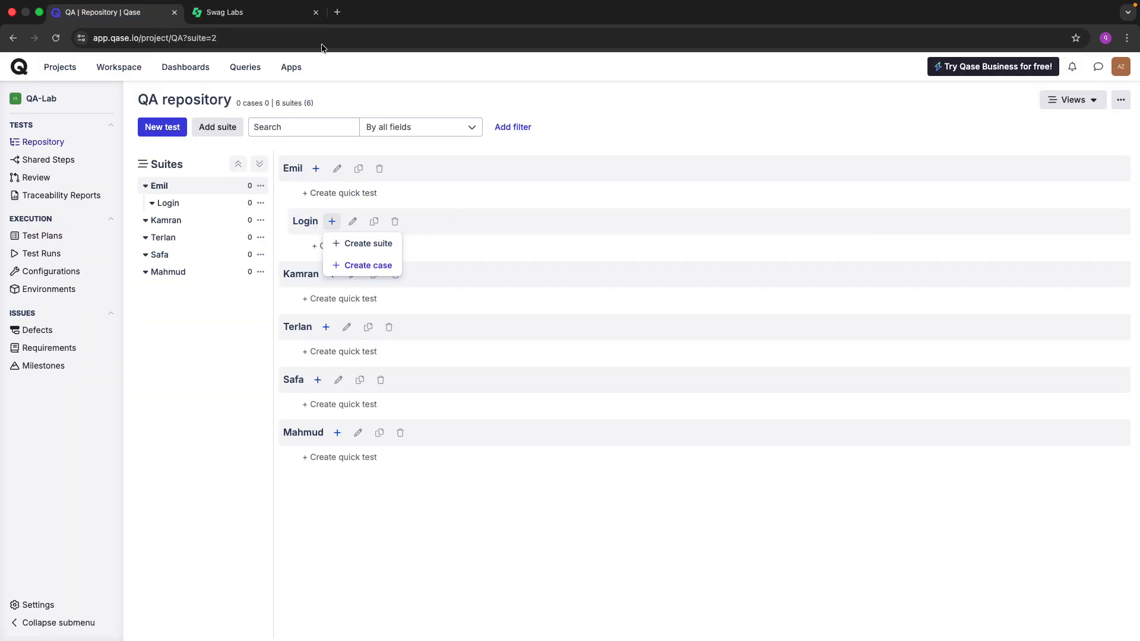
Create a test case in Login titled 'Sehv data ile login funksionalliginin yoxlanilmasi'.
{"action": "left_click", "coordinate": [261, 13]}
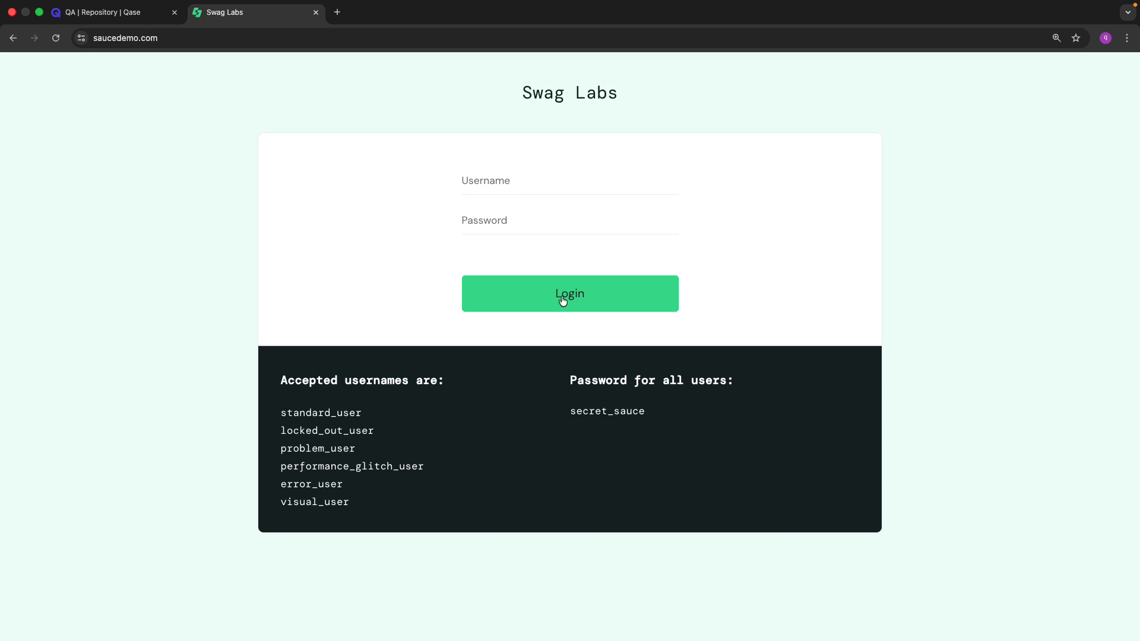
{"action": "left_click", "coordinate": [129, 16]}
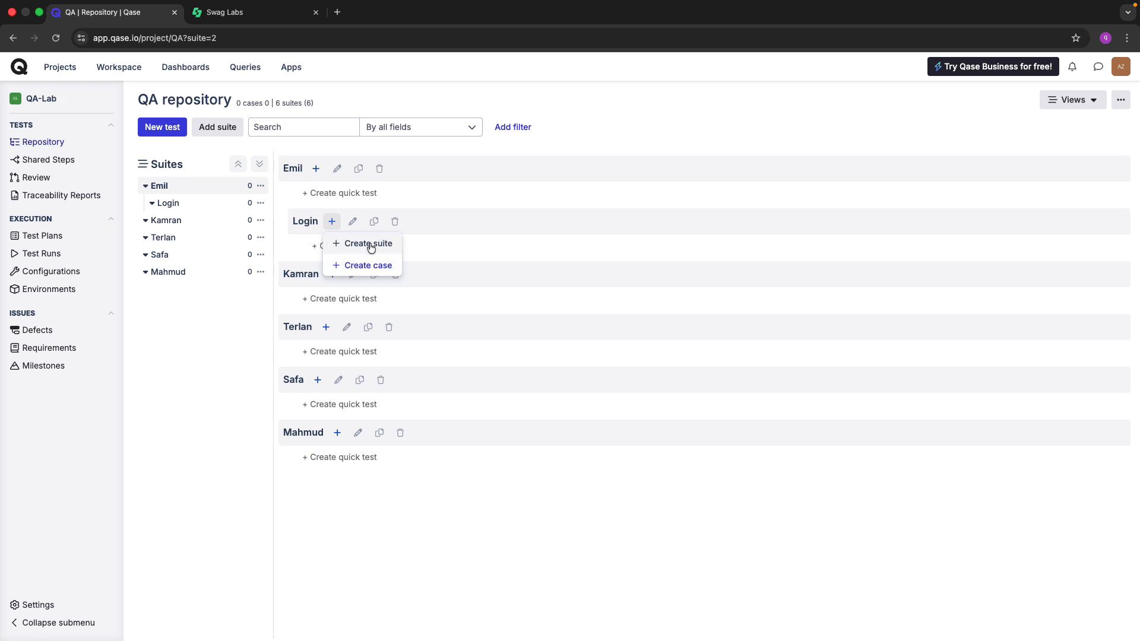
{"action": "left_click", "coordinate": [372, 267]}
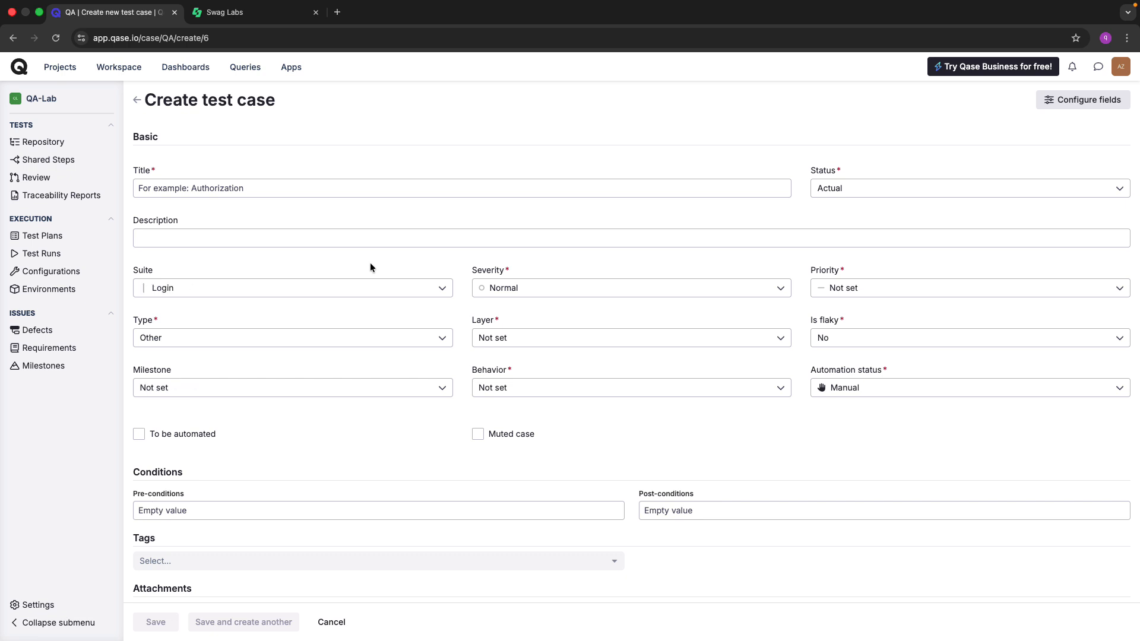
{"action": "left_click", "coordinate": [265, 195]}
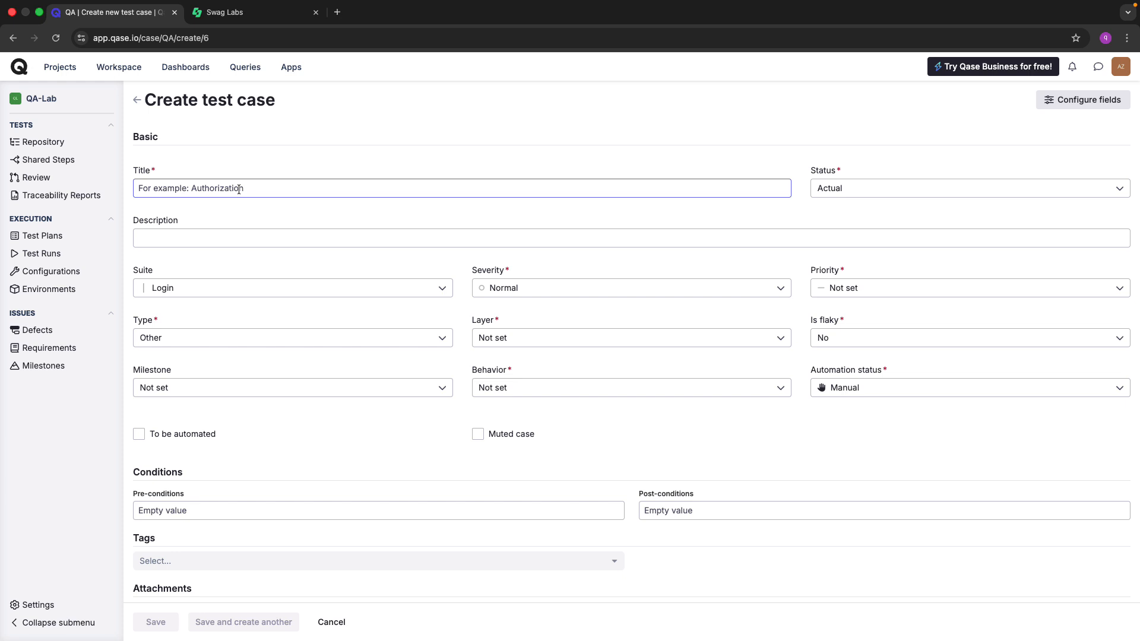
{"action": "left_click", "coordinate": [237, 188]}
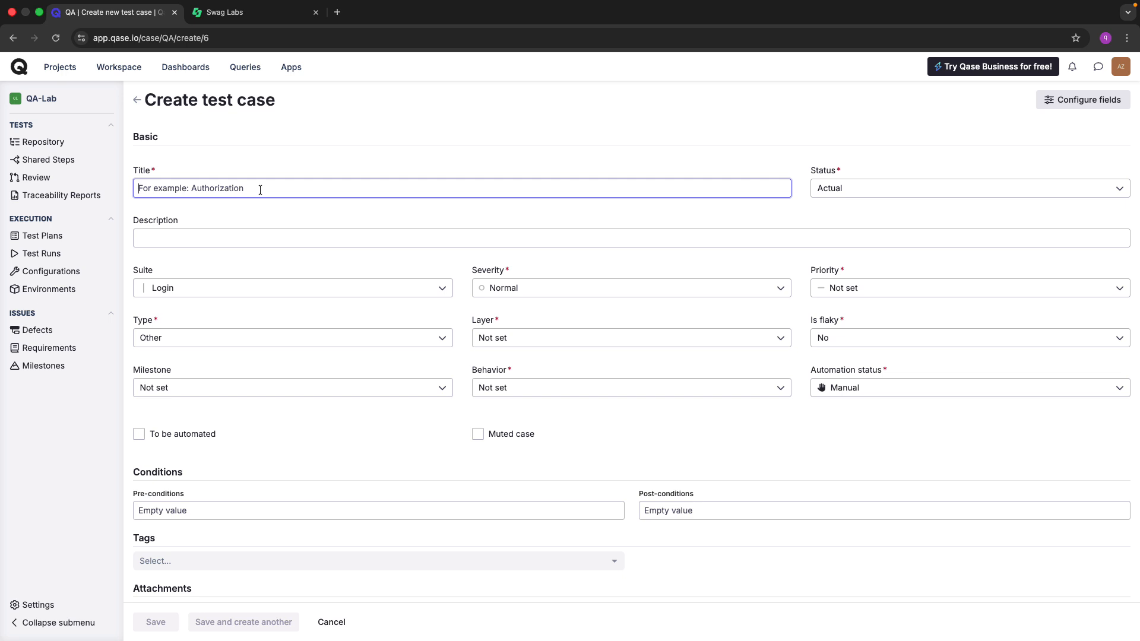
{"action": "type", "text": "Sehy da"}
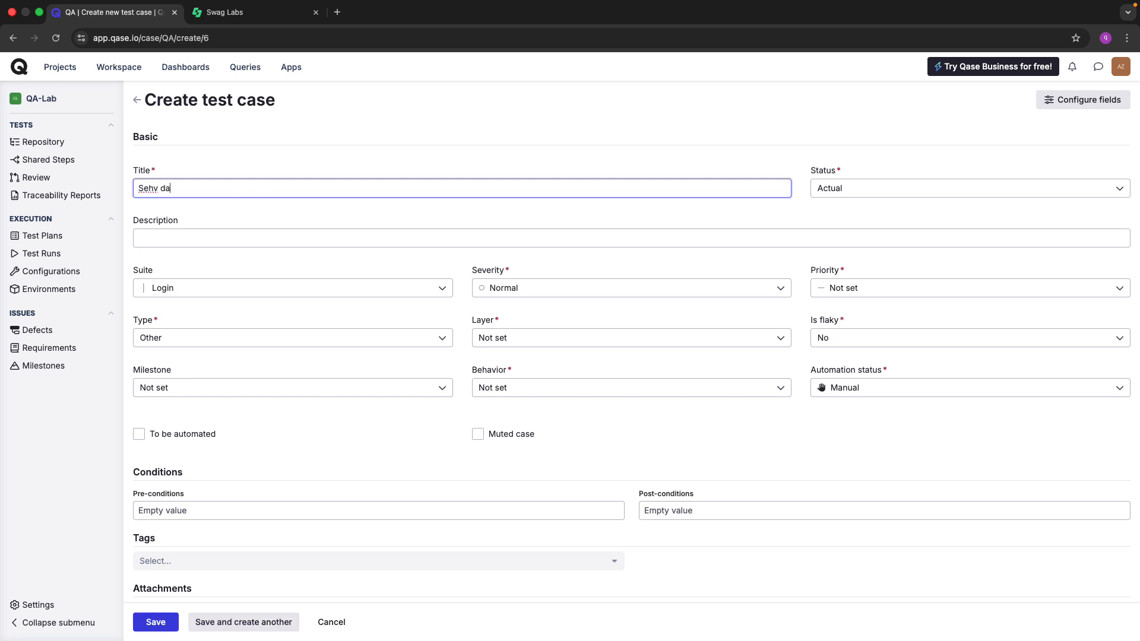
{"action": "type", "text": "ta ile login funksionalliginin y"}
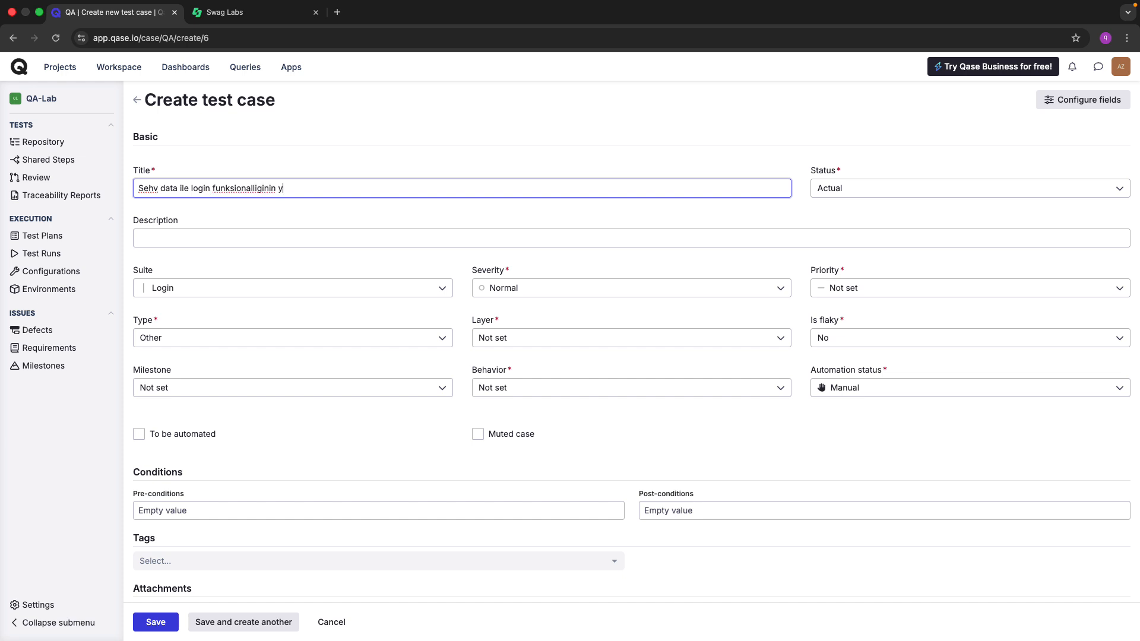
{"action": "type", "text": "oxlanilmasi"}
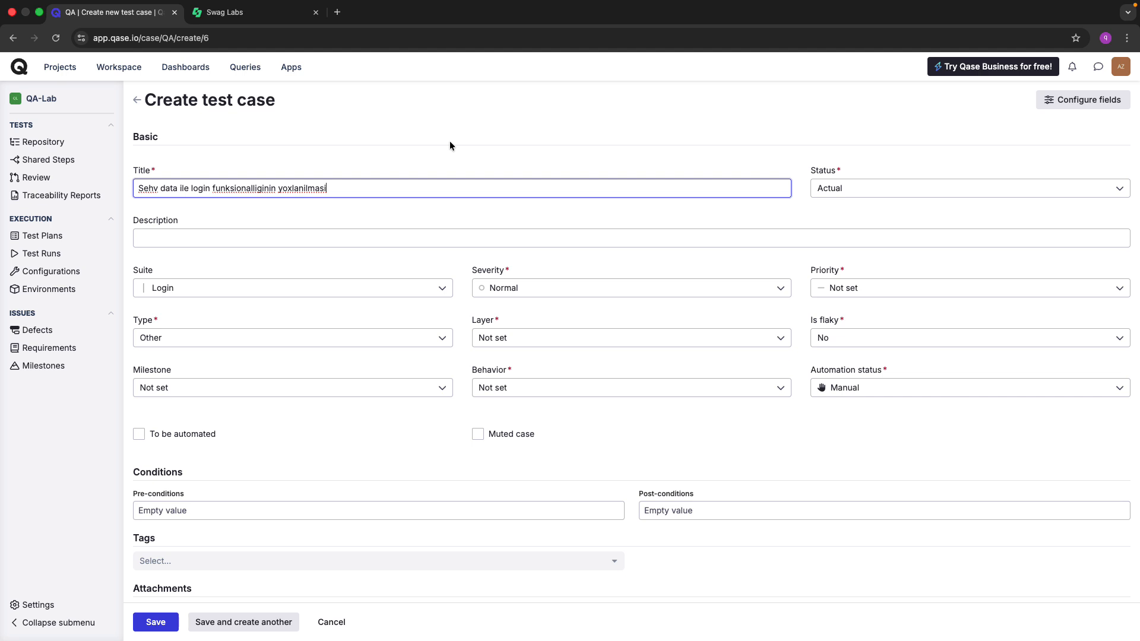
Keep the status as Actual and place the cursor in the Description editor.
{"action": "left_click", "coordinate": [823, 184]}
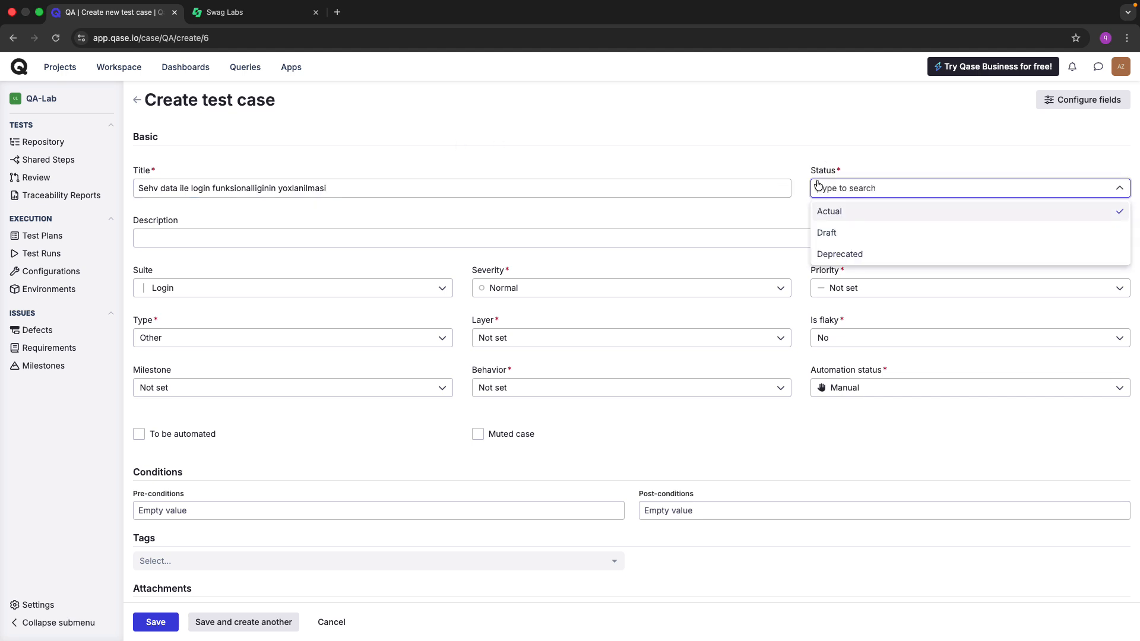
{"action": "left_click", "coordinate": [847, 139]}
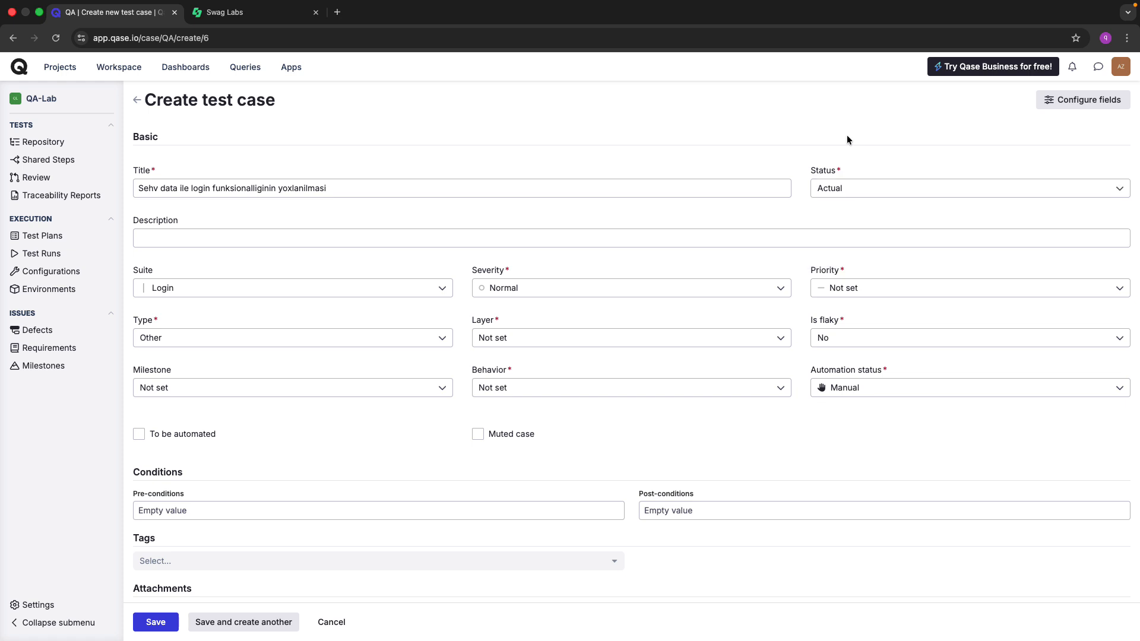
{"action": "left_click", "coordinate": [528, 238]}
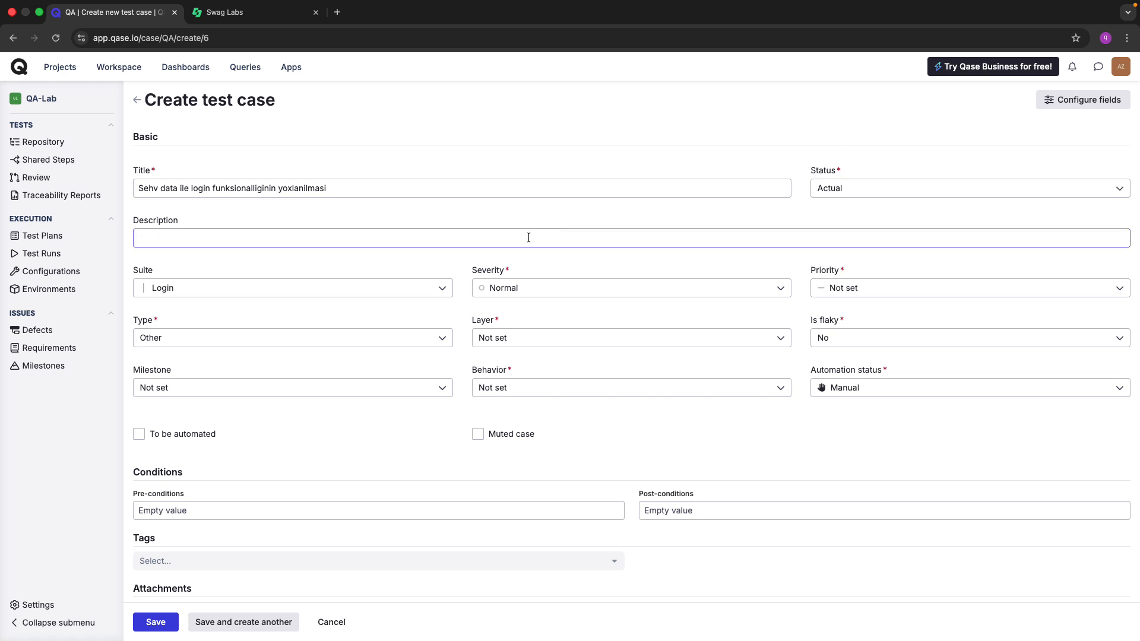
{"action": "left_click", "coordinate": [505, 238]}
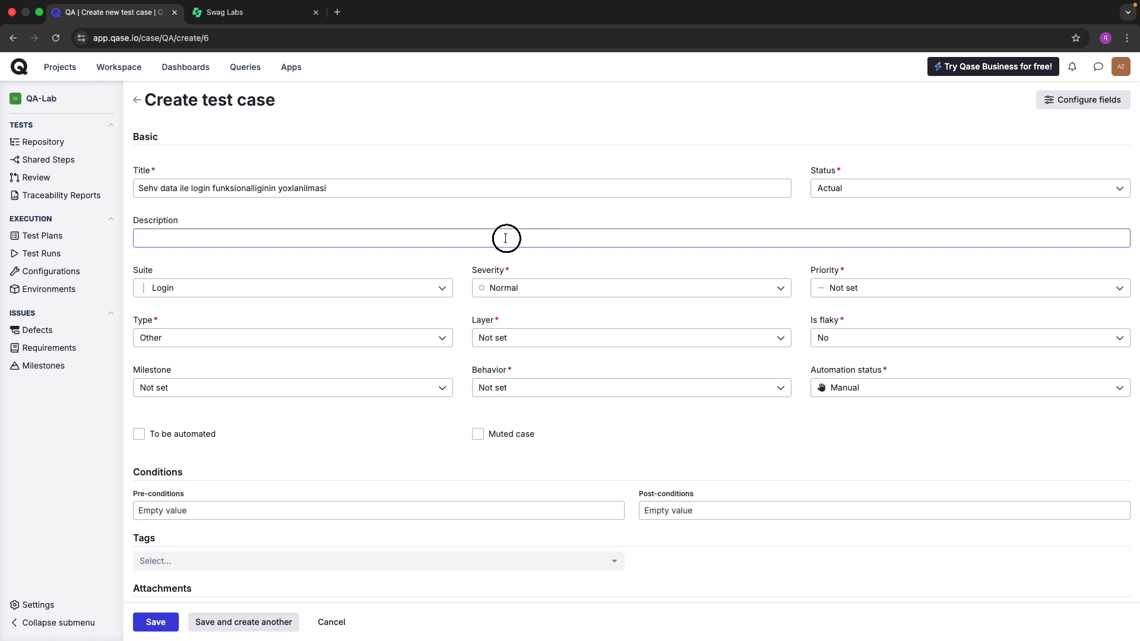
{"action": "left_click", "coordinate": [473, 217]}
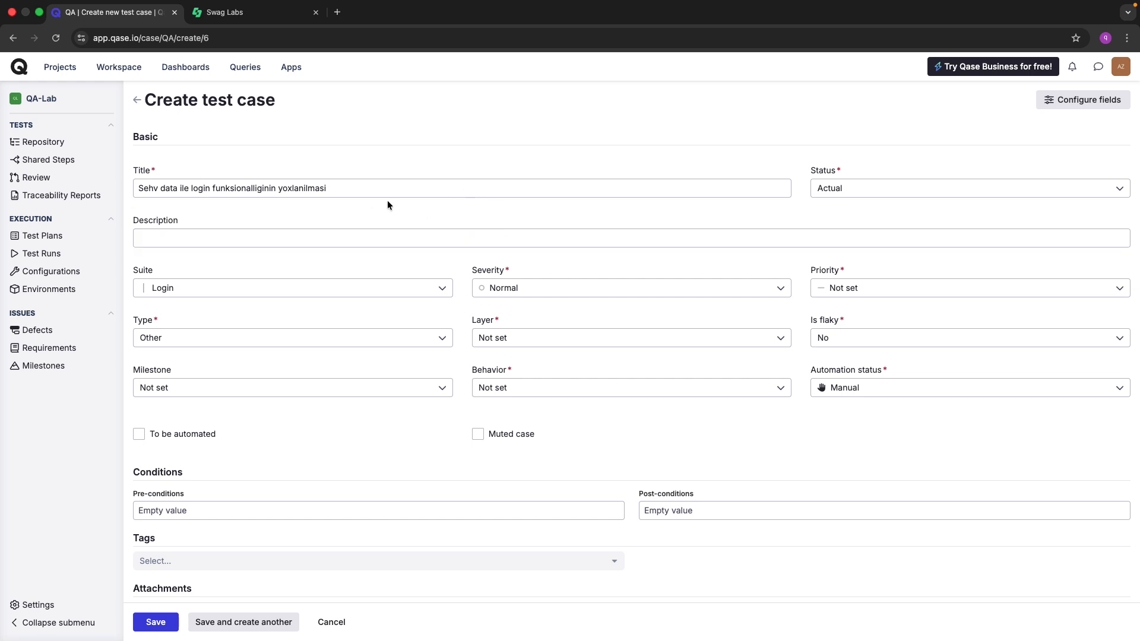
{"action": "left_click", "coordinate": [242, 237]}
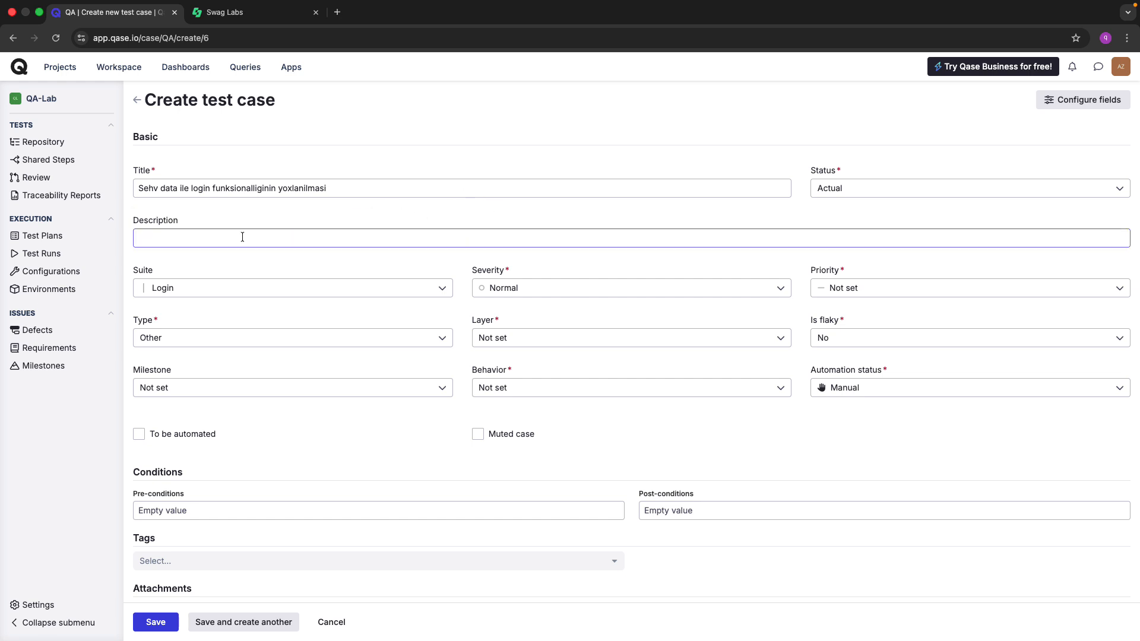
{"action": "left_click", "coordinate": [243, 236]}
{"action": "left_click", "coordinate": [410, 208]}
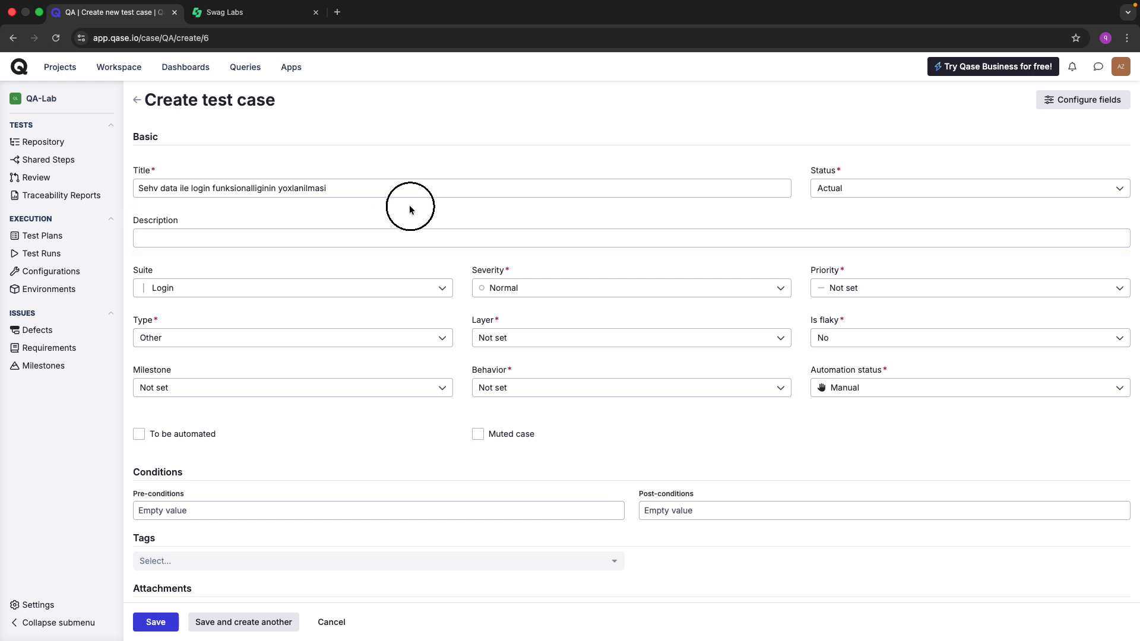
{"action": "left_click", "coordinate": [308, 241]}
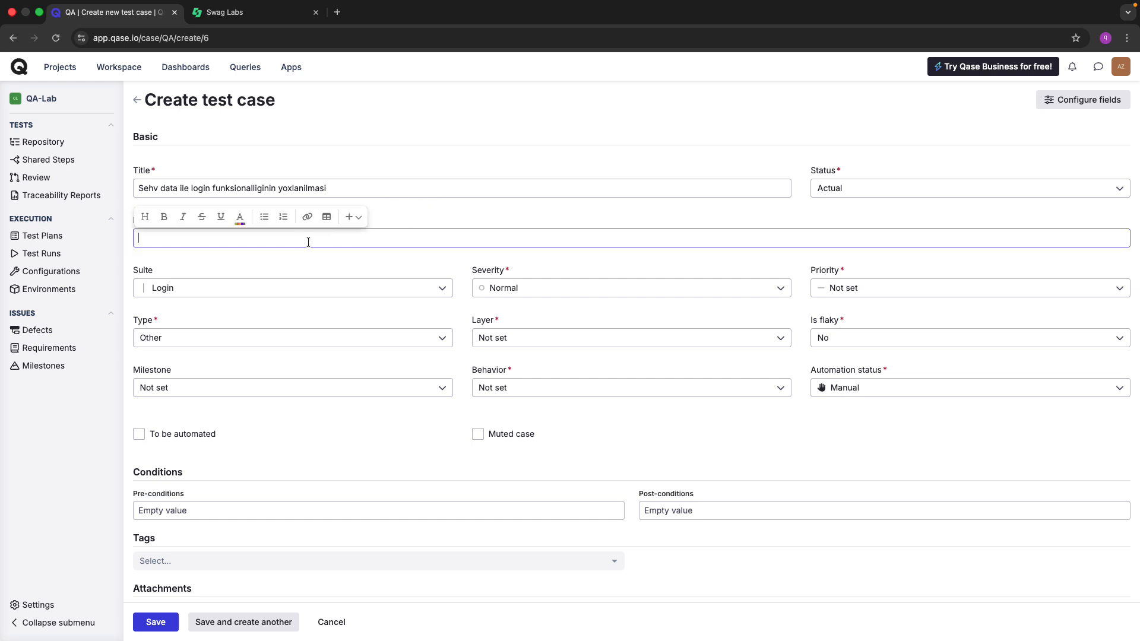
Write the description 'Istifadeci olaraq username ve passworda sehv datalar daxil edib funksionalligi yoxlamag lazimdir'.
{"action": "type", "text": "Istifadeci olaraq"}
{"action": "key", "text": "ctrl+Tab"}
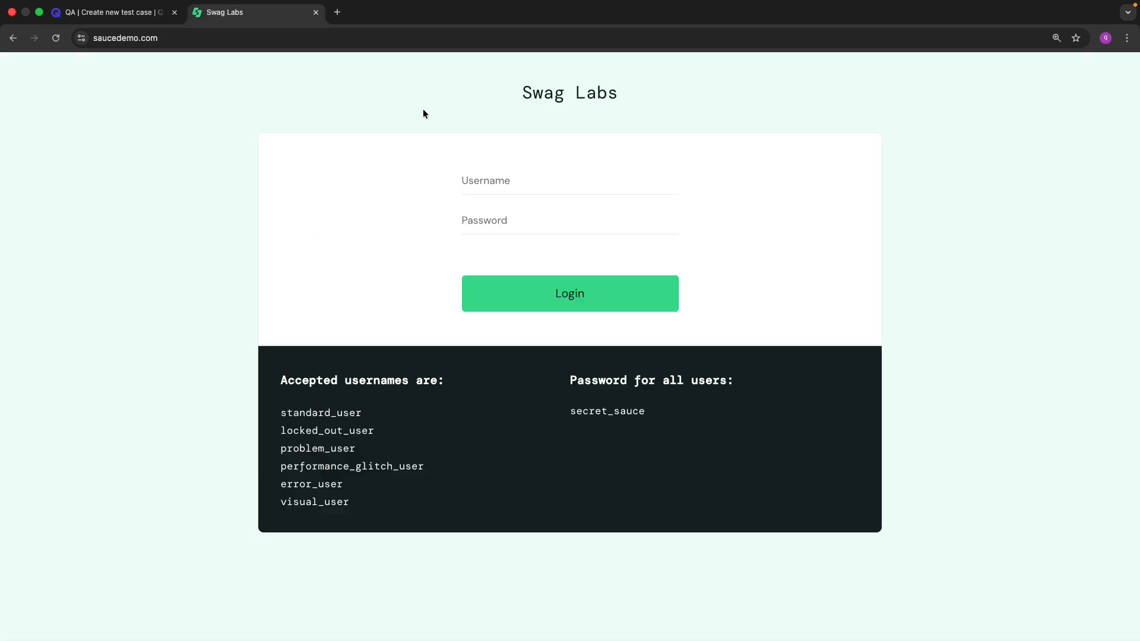
{"action": "key", "text": "ctrl+shift+Tab"}
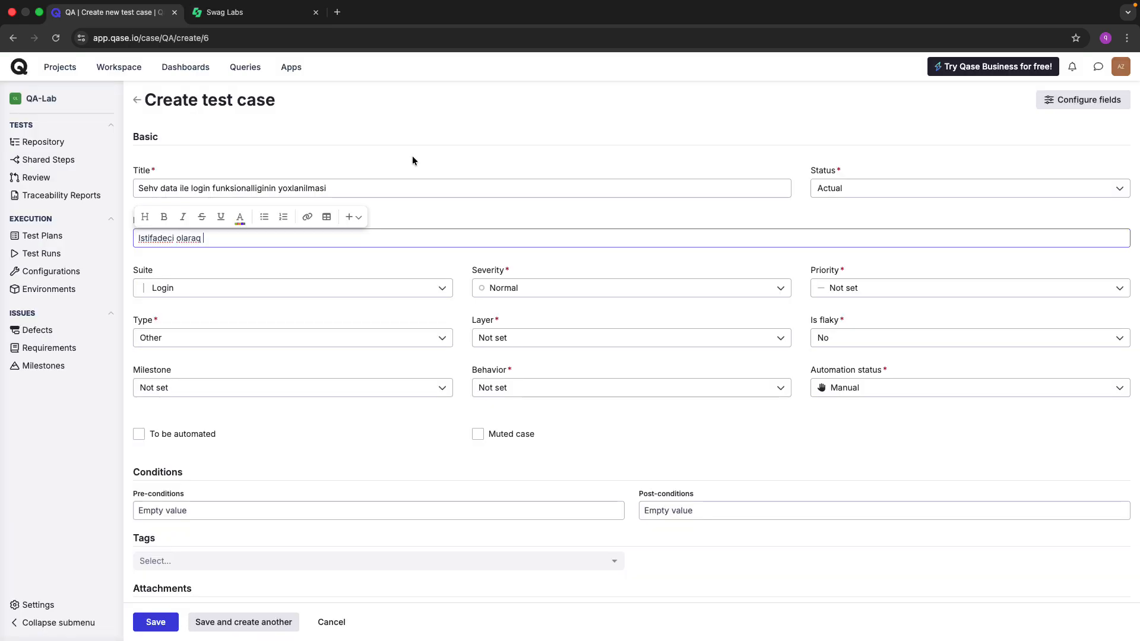
{"action": "type", "text": "username ve passworda"}
{"action": "mouse_move", "coordinate": [624, 4]}
{"action": "type", "text": "sehv datalar"}
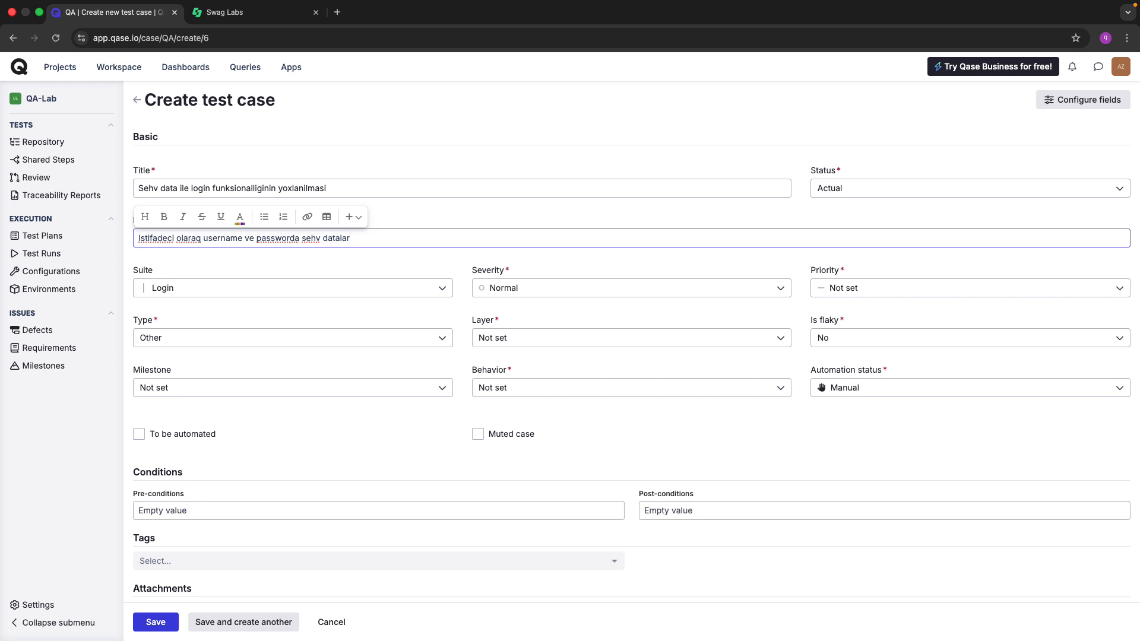
{"action": "type", "text": " daxil edib funksionalligi yoxla"}
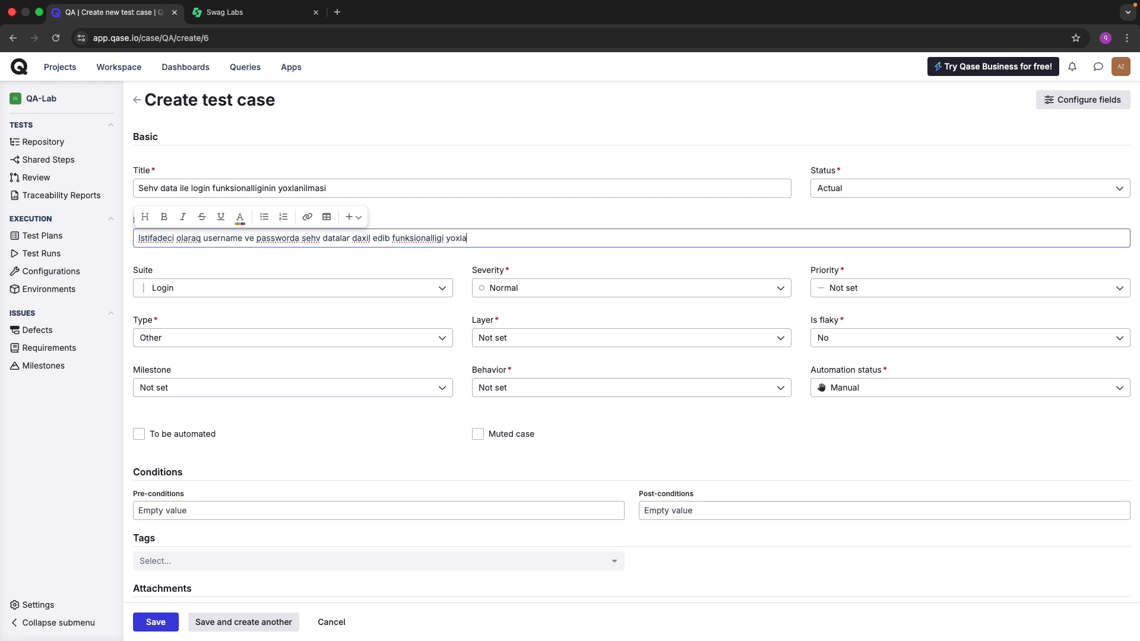
{"action": "type", "text": "mag lazimdir"}
{"action": "key", "text": "Return"}
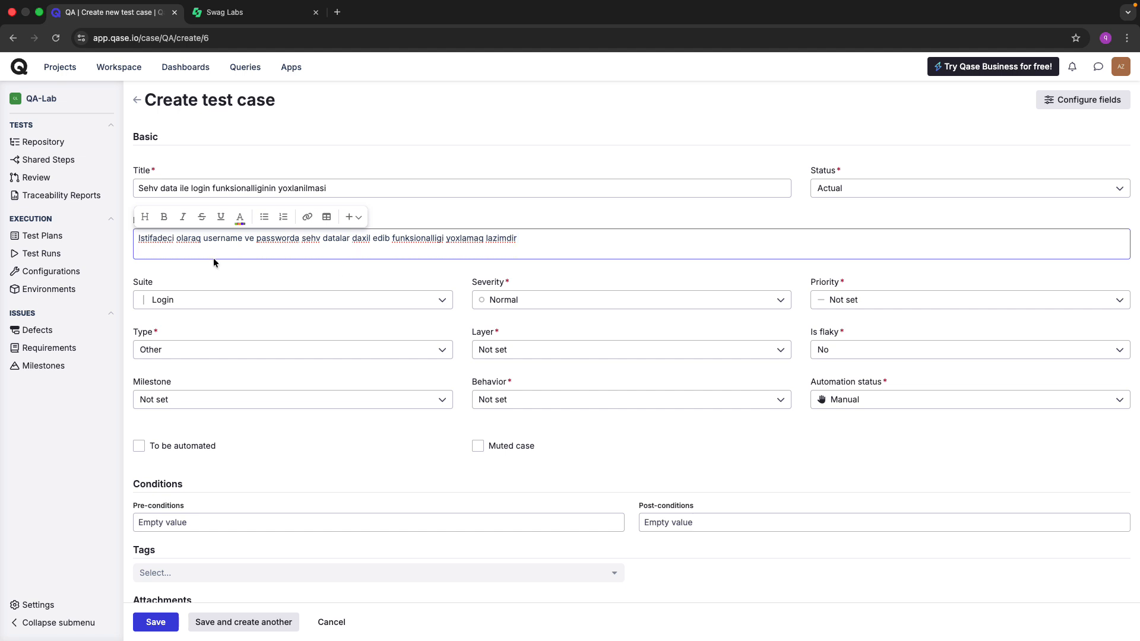
{"action": "key", "text": "ctrl+Tab"}
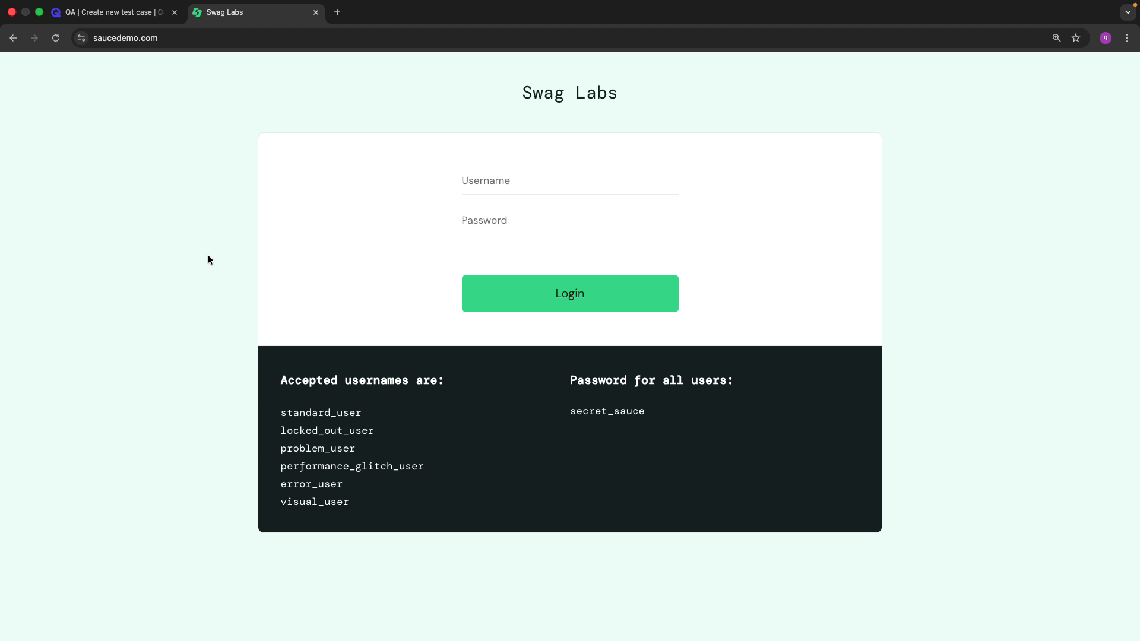
{"action": "key", "text": "ctrl+Tab"}
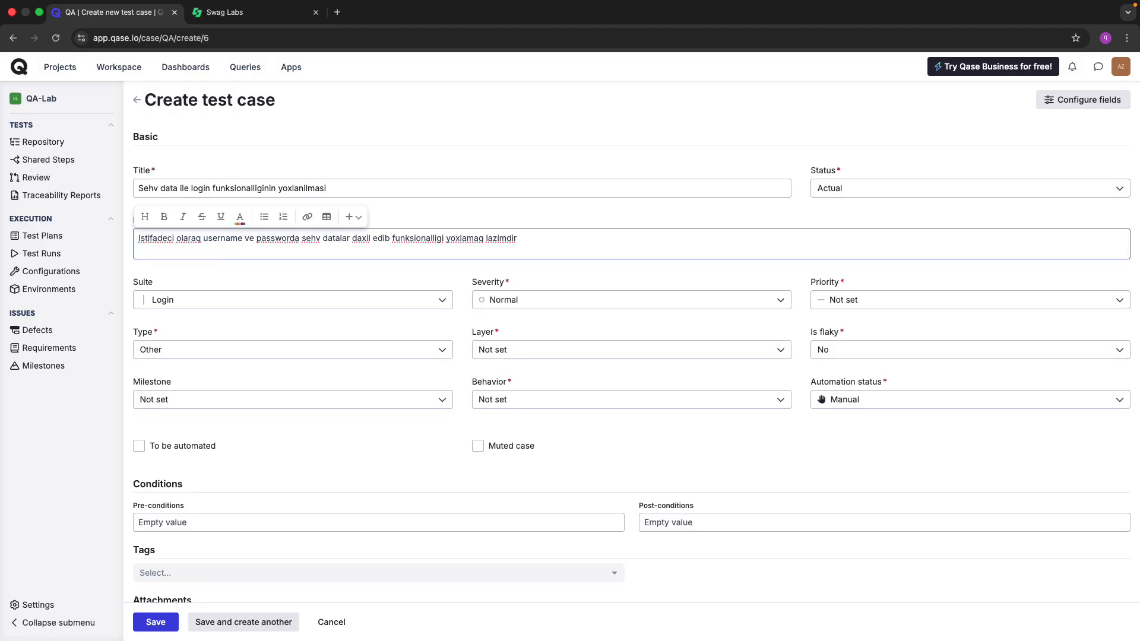
{"action": "type", "text": "username - 12345678"}
{"action": "key", "text": "Return"}
{"action": "type", "text": "password"}
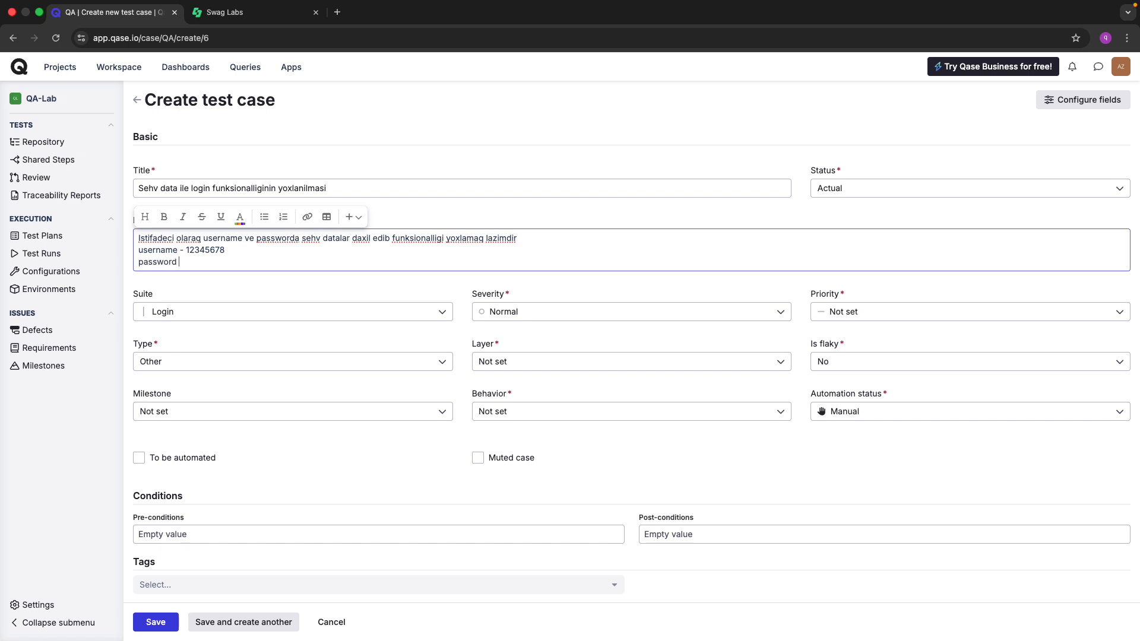
{"action": "type", "text": " -"}
{"action": "type", "text": "bugG"}
{"action": "key", "text": "BackSpace"}
{"action": "type", "text": "bug"}
{"action": "left_click", "coordinate": [240, 288]}
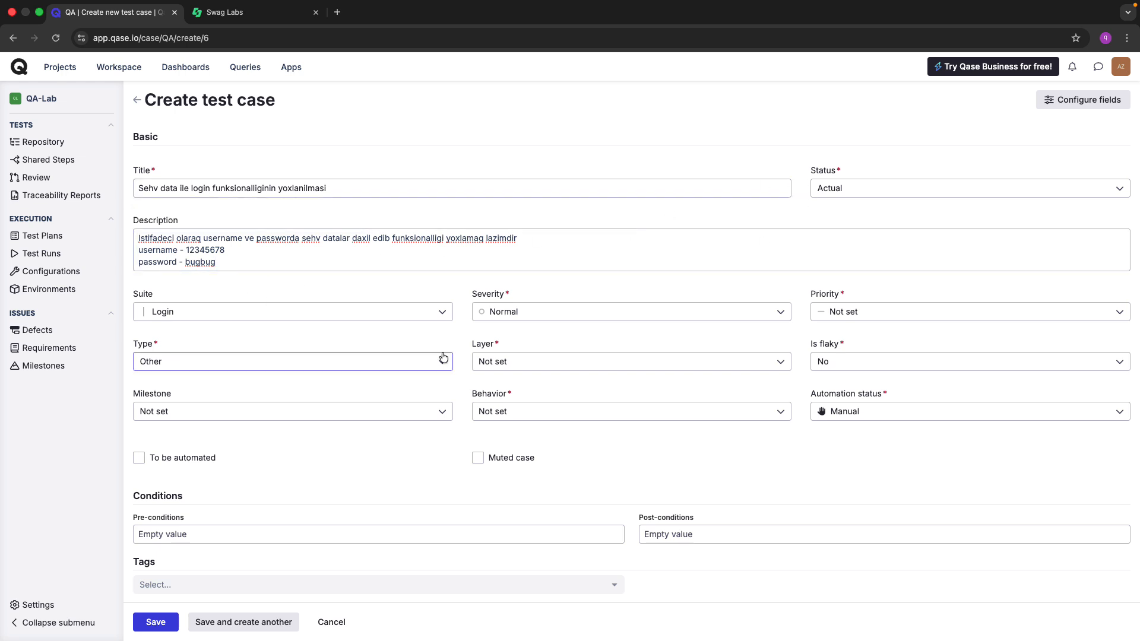
{"action": "scroll", "coordinate": [444, 357], "scroll_direction": "down", "scroll_amount": 1}
{"action": "scroll", "coordinate": [444, 357], "scroll_direction": "up", "scroll_amount": 1}
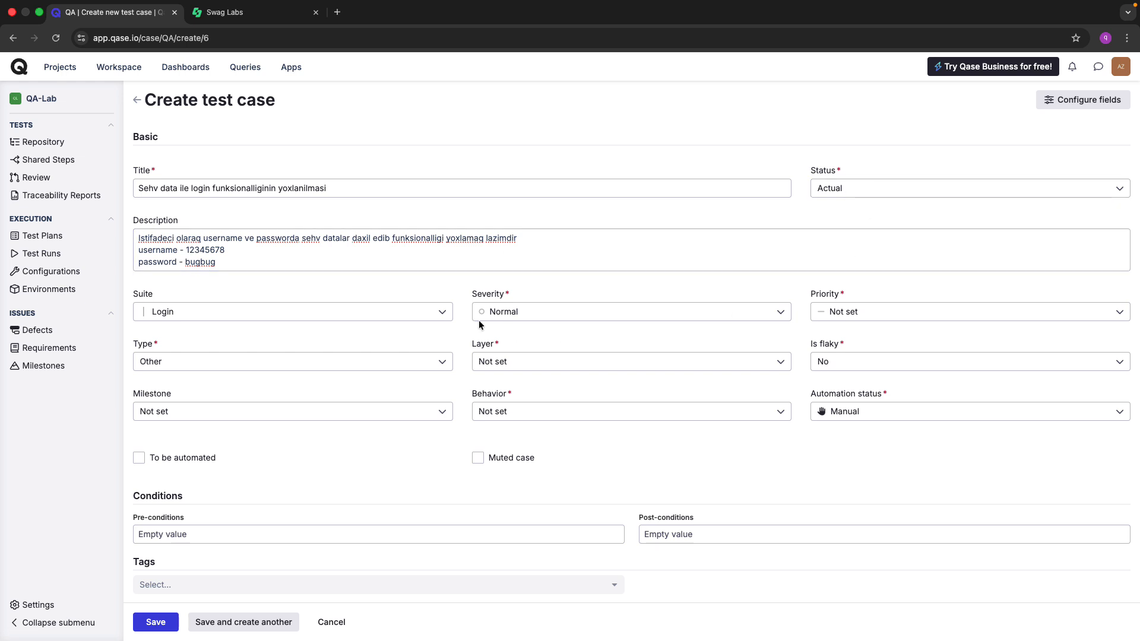
{"action": "scroll", "coordinate": [722, 326], "scroll_direction": "down", "scroll_amount": 1}
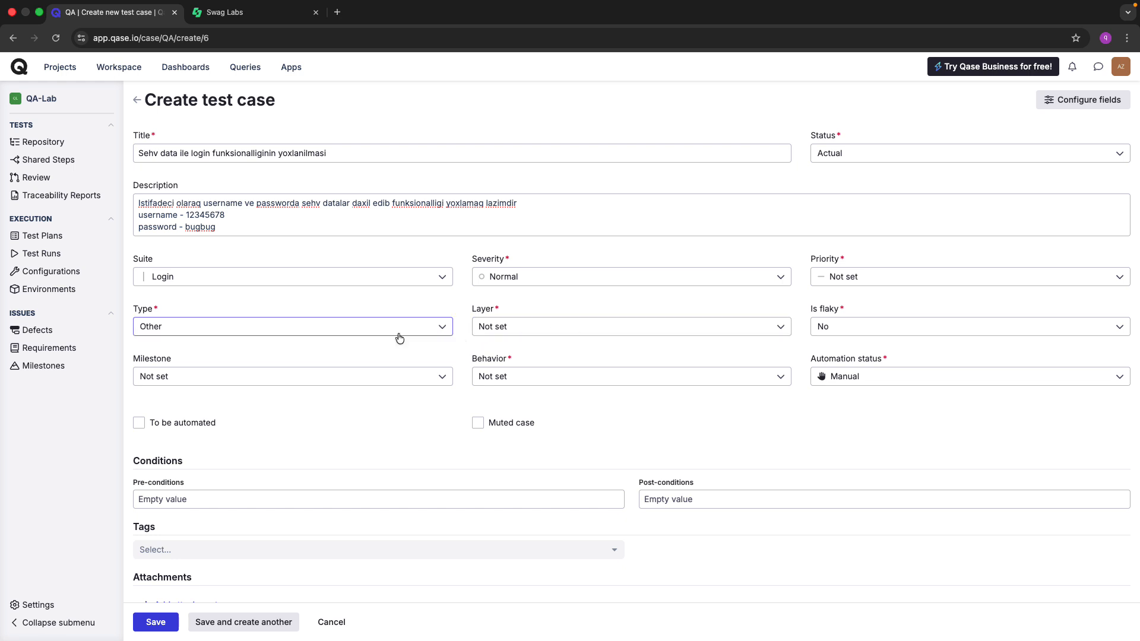
{"action": "scroll", "coordinate": [429, 392], "scroll_direction": "down", "scroll_amount": 3}
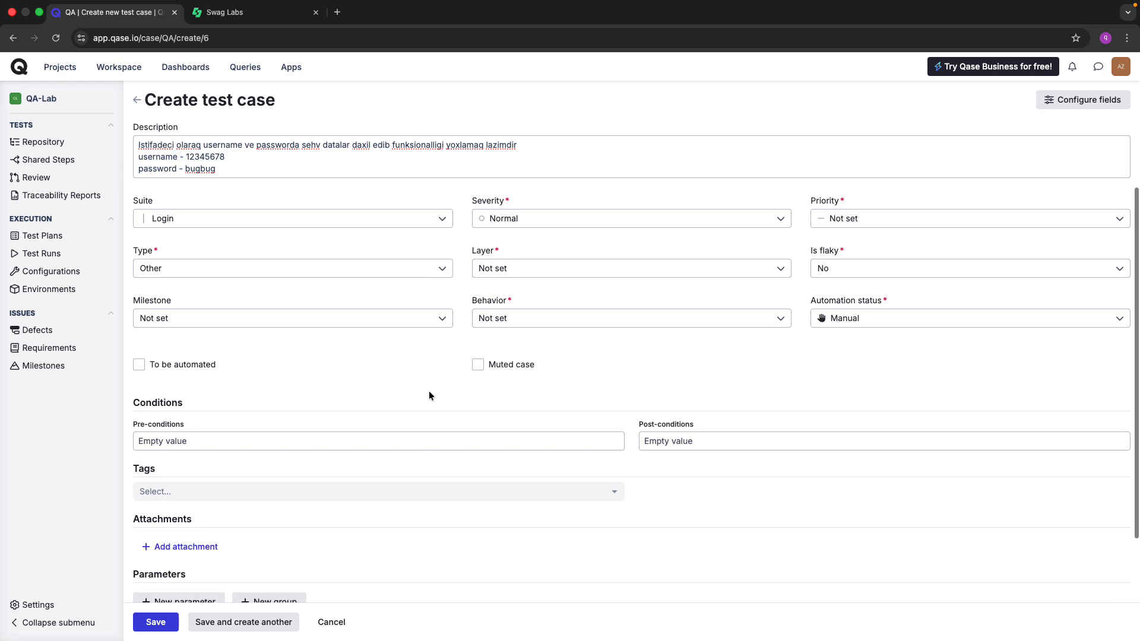
{"action": "scroll", "coordinate": [429, 396], "scroll_direction": "down", "scroll_amount": 1}
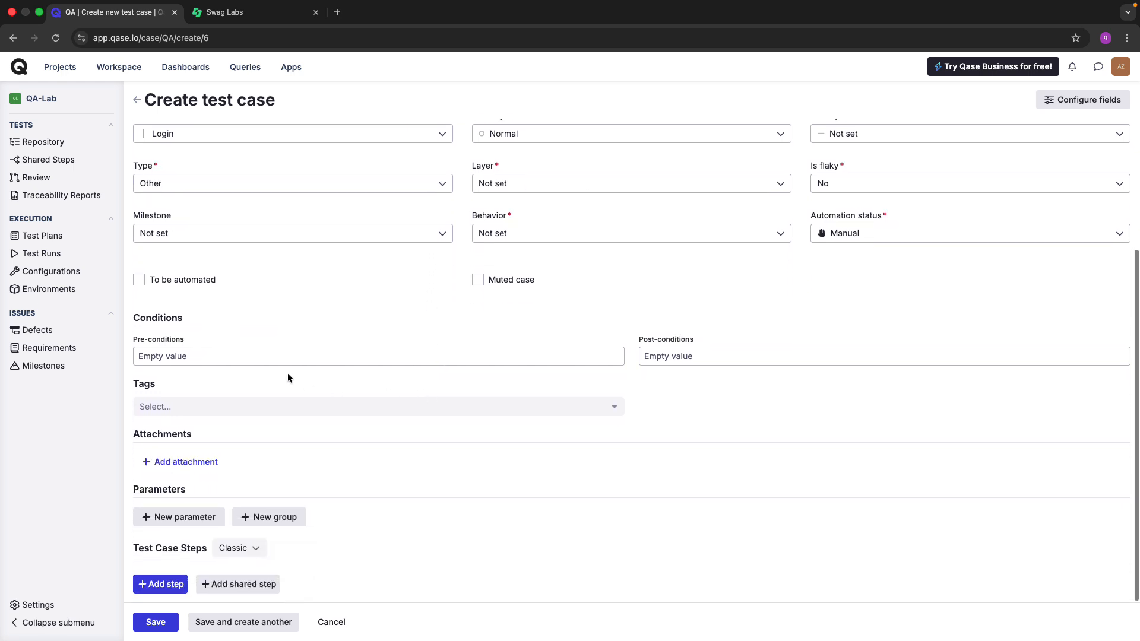
{"action": "left_click", "coordinate": [188, 356]}
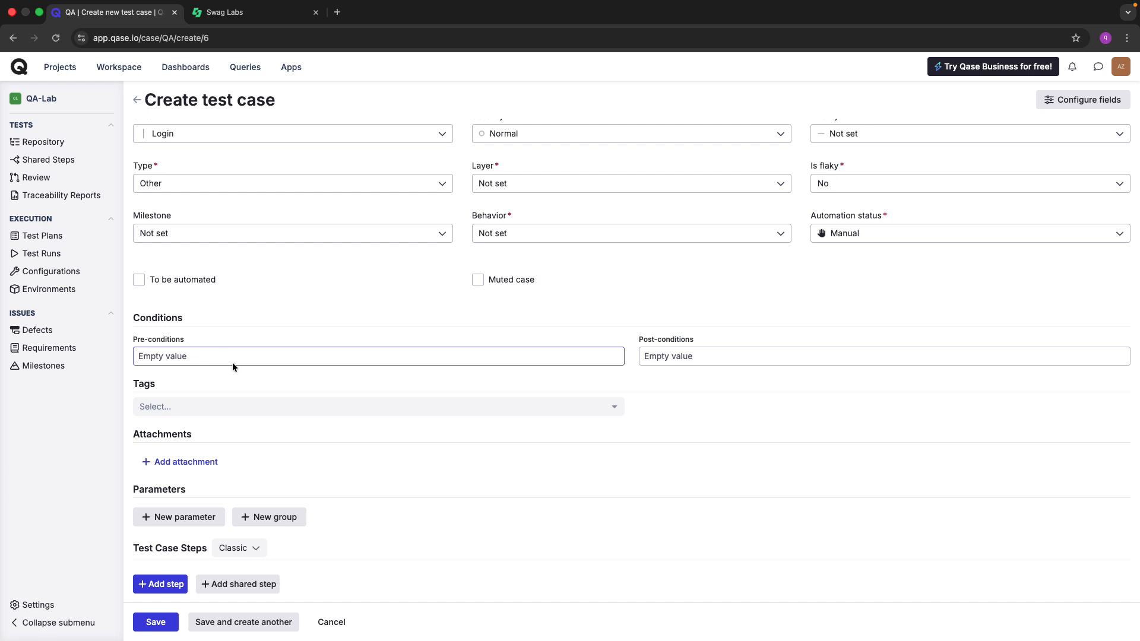
Add the first test step row, copy the Swag Labs page address, and close that tab.
{"action": "left_click", "coordinate": [176, 585]}
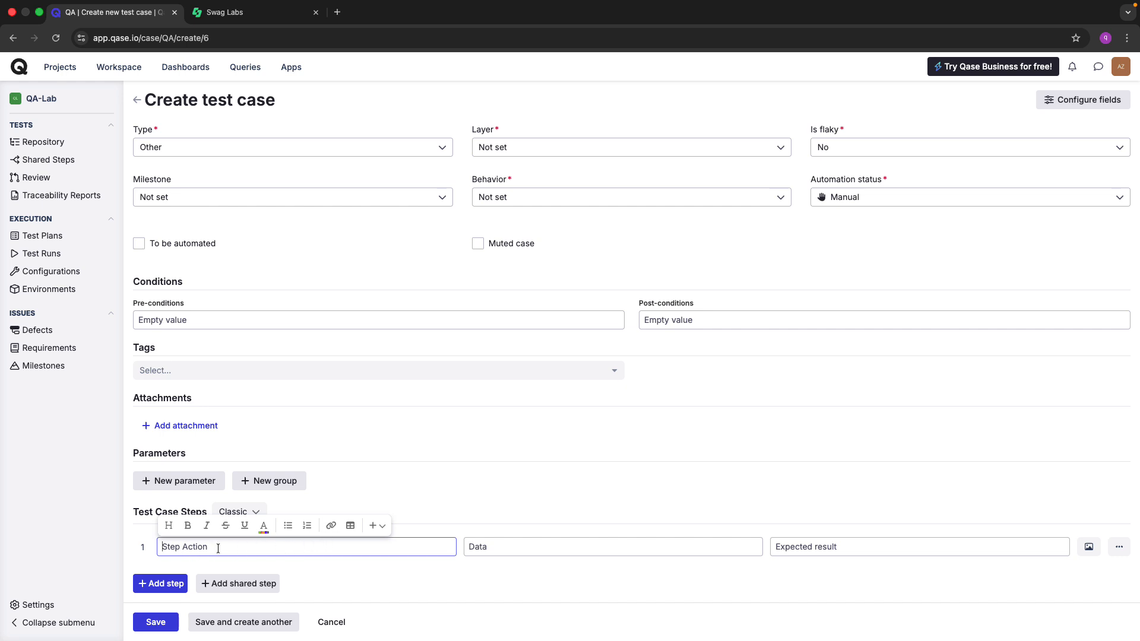
{"action": "key", "text": "ctrl+Tab"}
{"action": "left_click", "coordinate": [498, 180]}
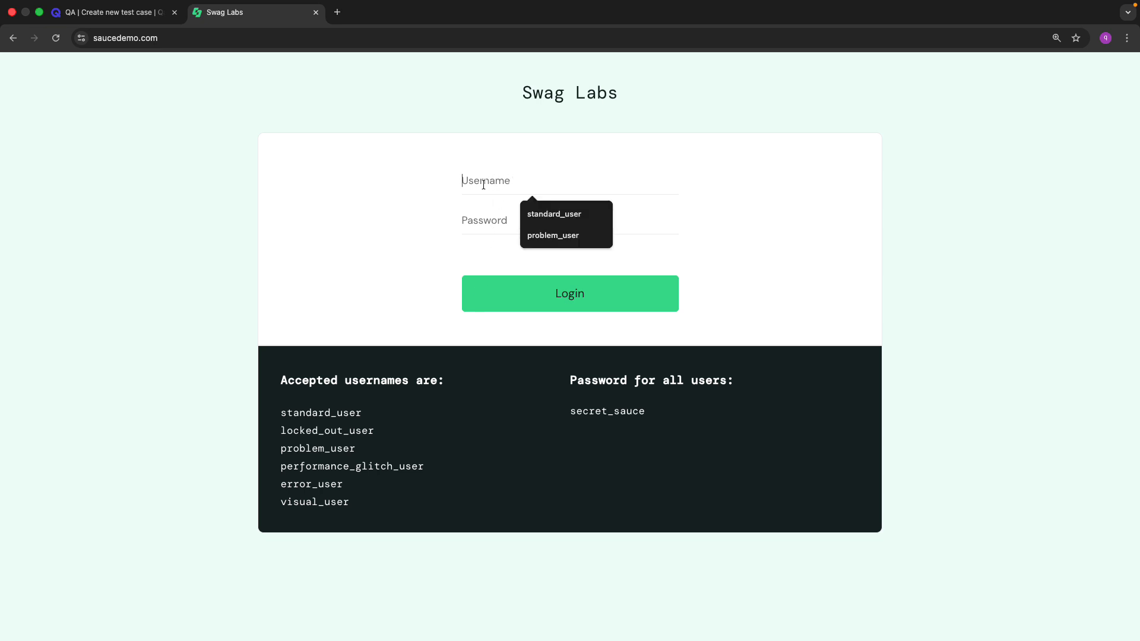
{"action": "left_click", "coordinate": [134, 13]}
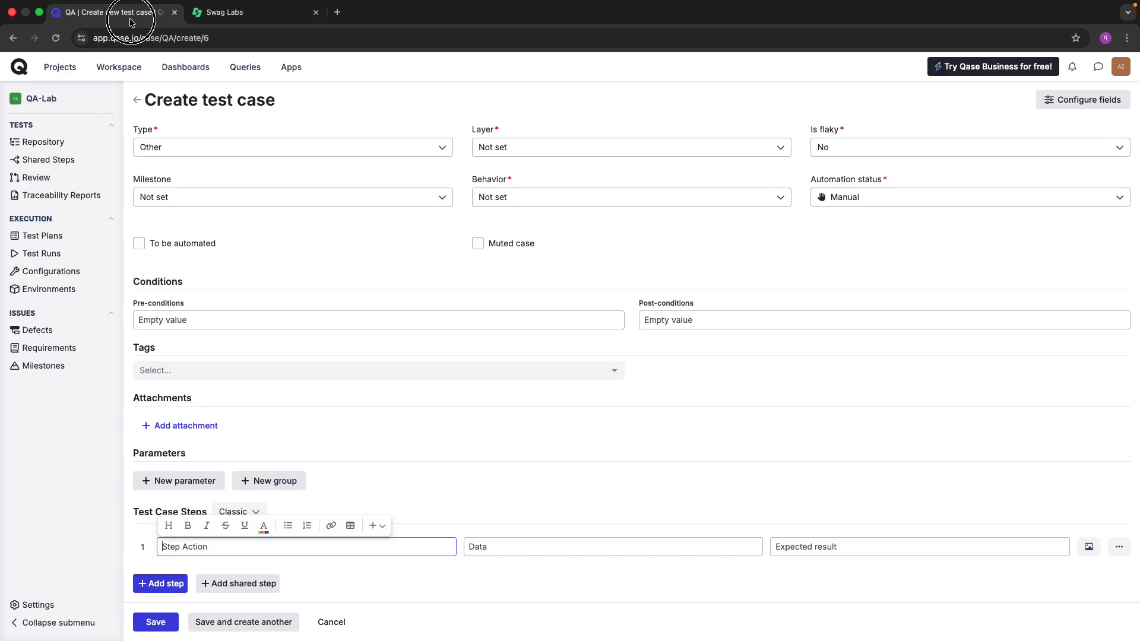
{"action": "left_click", "coordinate": [208, 13]}
{"action": "left_click", "coordinate": [168, 38]}
{"action": "left_click", "coordinate": [169, 38]}
{"action": "key", "text": "super+c"}
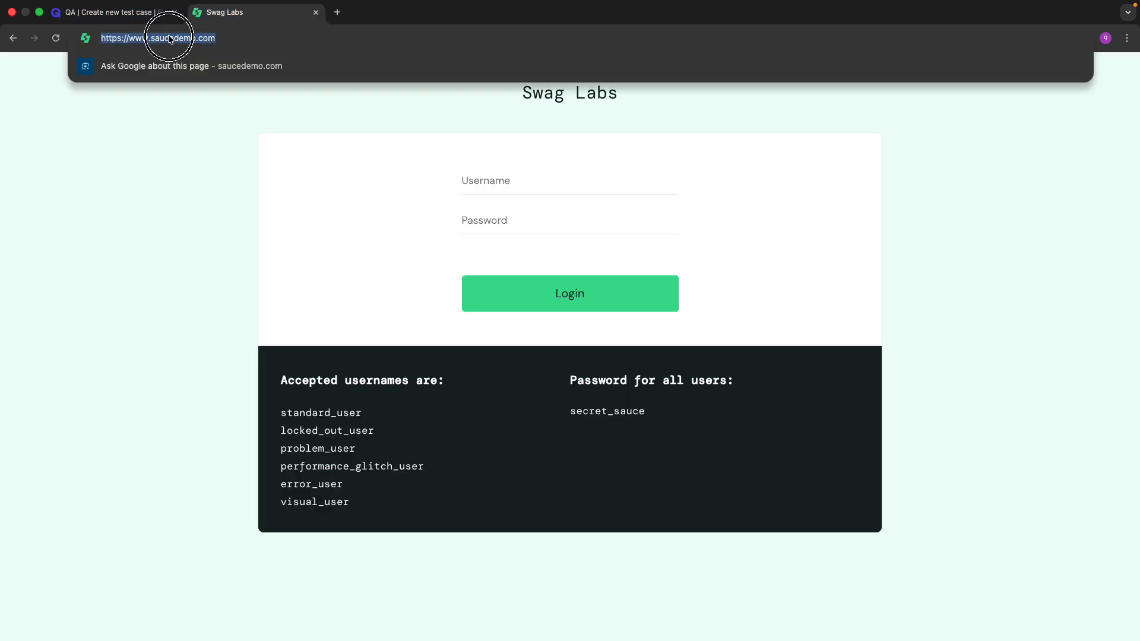
{"action": "left_click", "coordinate": [132, 15]}
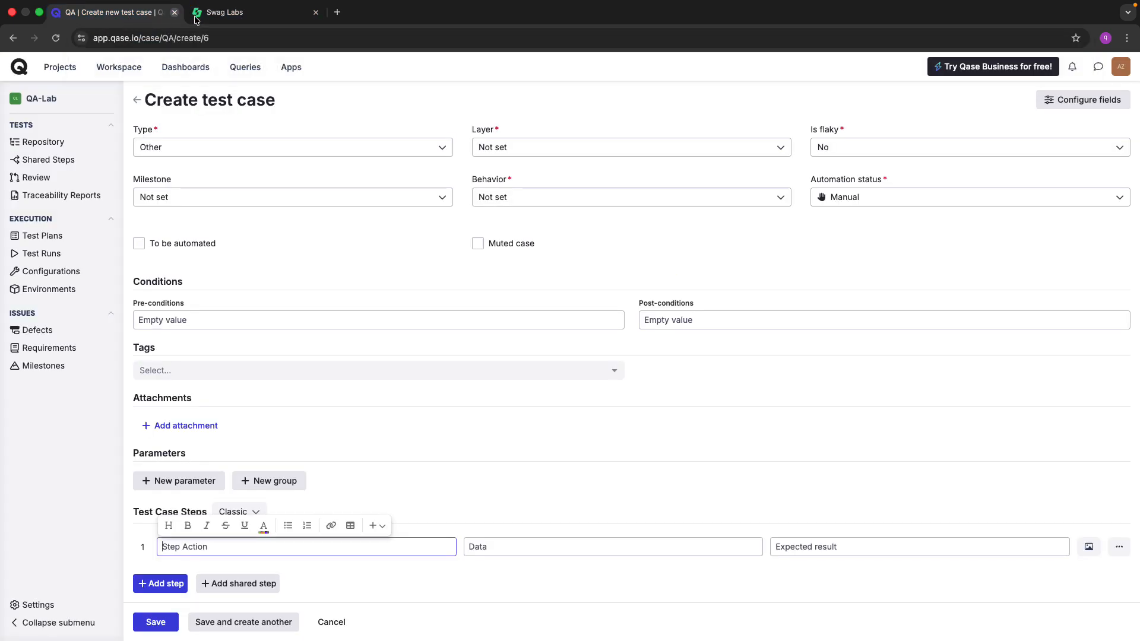
{"action": "left_click", "coordinate": [316, 13]}
{"action": "type", "text": "Sayta daxil ol"}
{"action": "left_click", "coordinate": [490, 548]}
{"action": "left_click", "coordinate": [520, 568]}
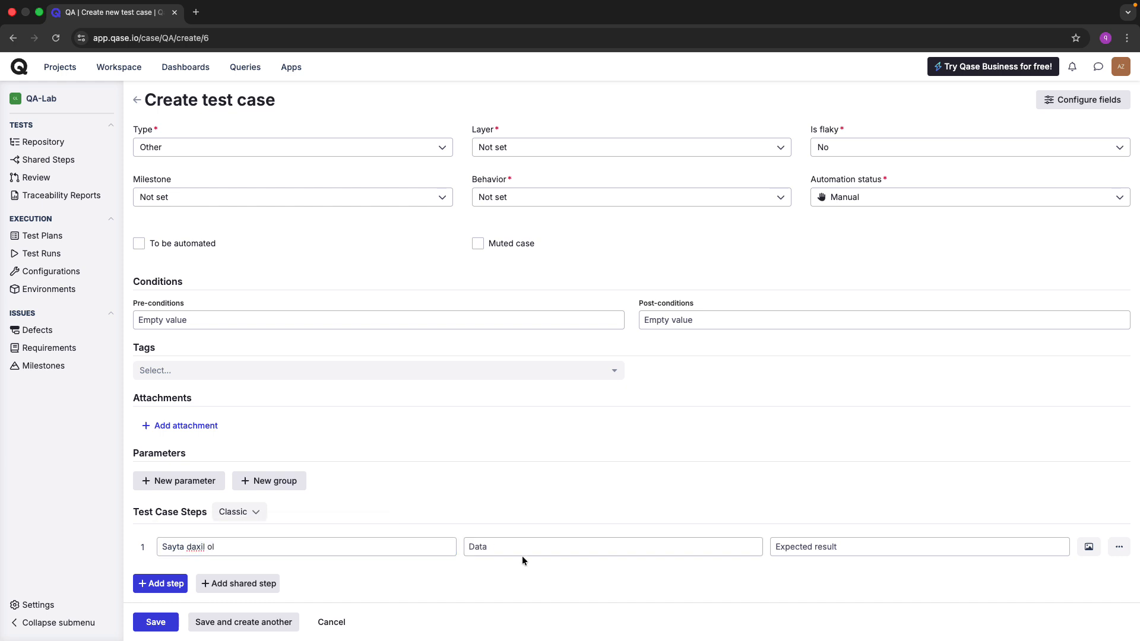
{"action": "left_click", "coordinate": [528, 547]}
{"action": "key", "text": "super+v"}
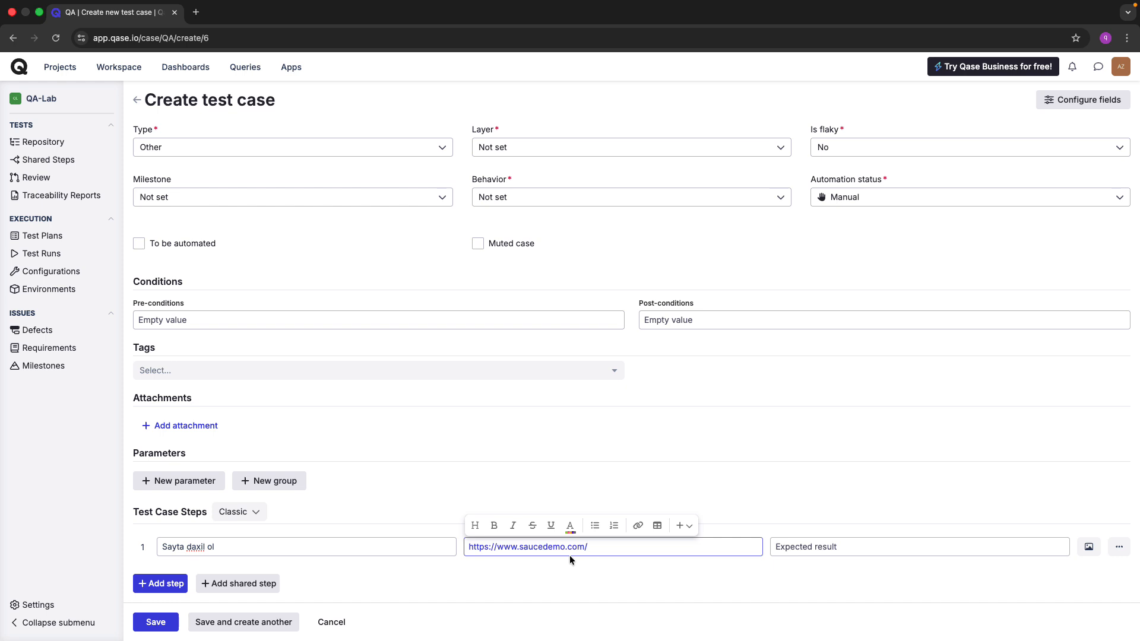
{"action": "left_click", "coordinate": [632, 573]}
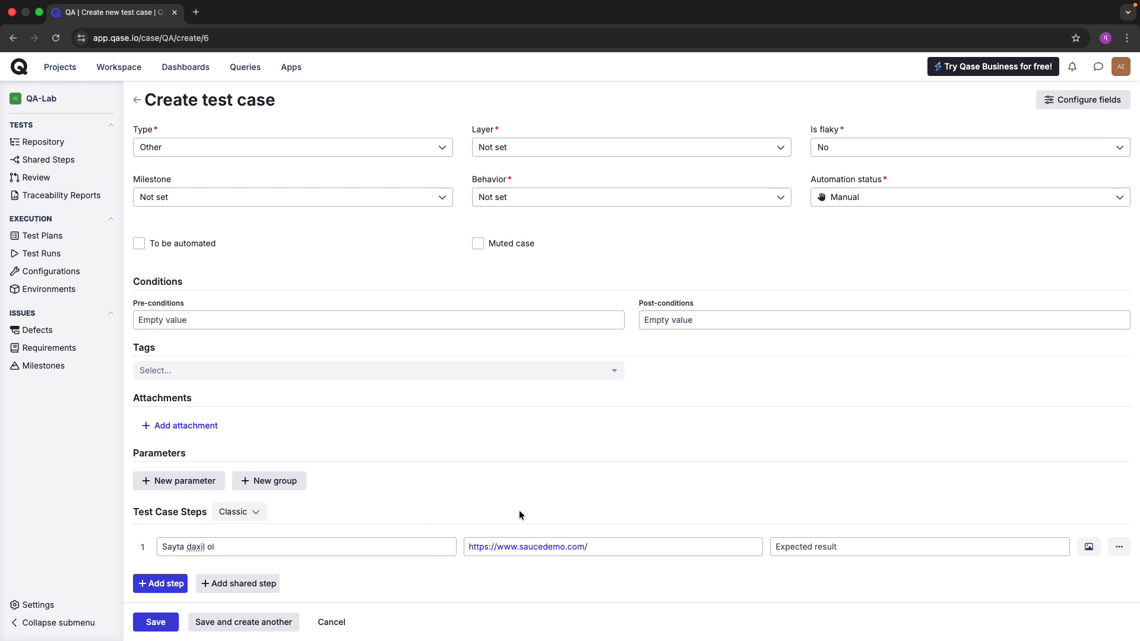
{"action": "left_click", "coordinate": [795, 547]}
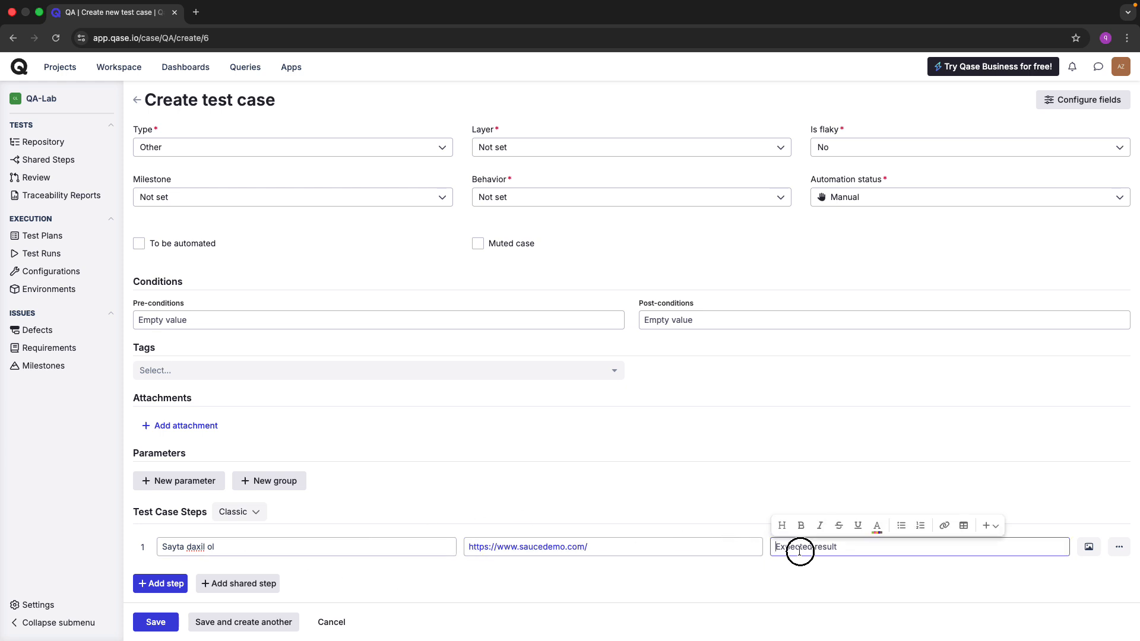
Open the saucedemo.com Swag Labs login page in a new browser tab.
{"action": "key", "text": "ctrl+t"}
{"action": "key", "text": "ctrl+v"}
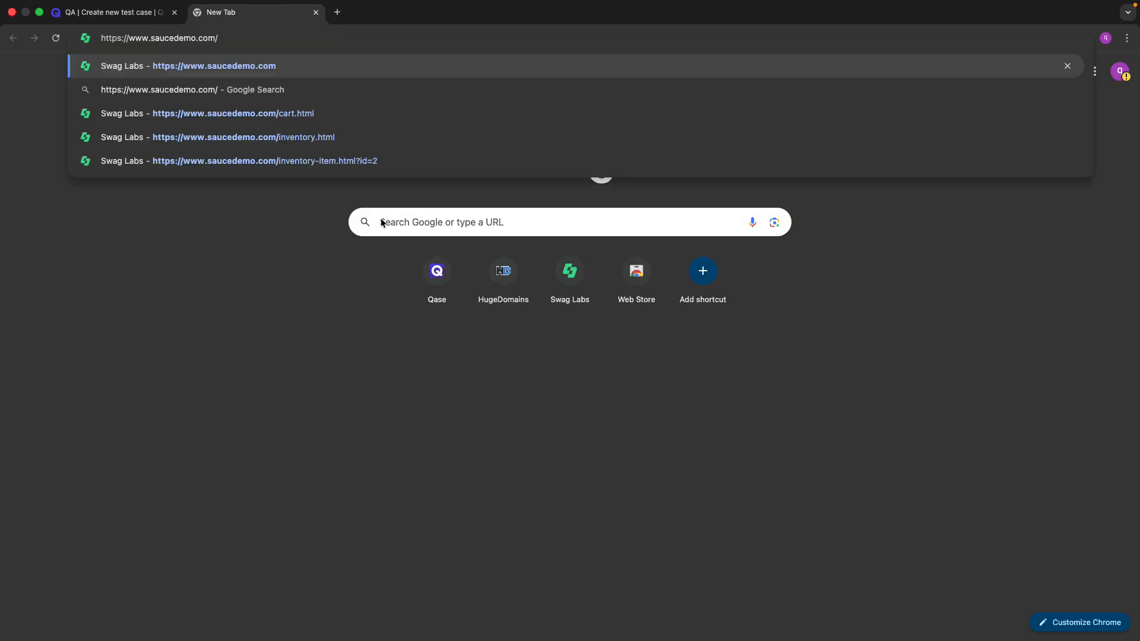
{"action": "key", "text": "Return"}
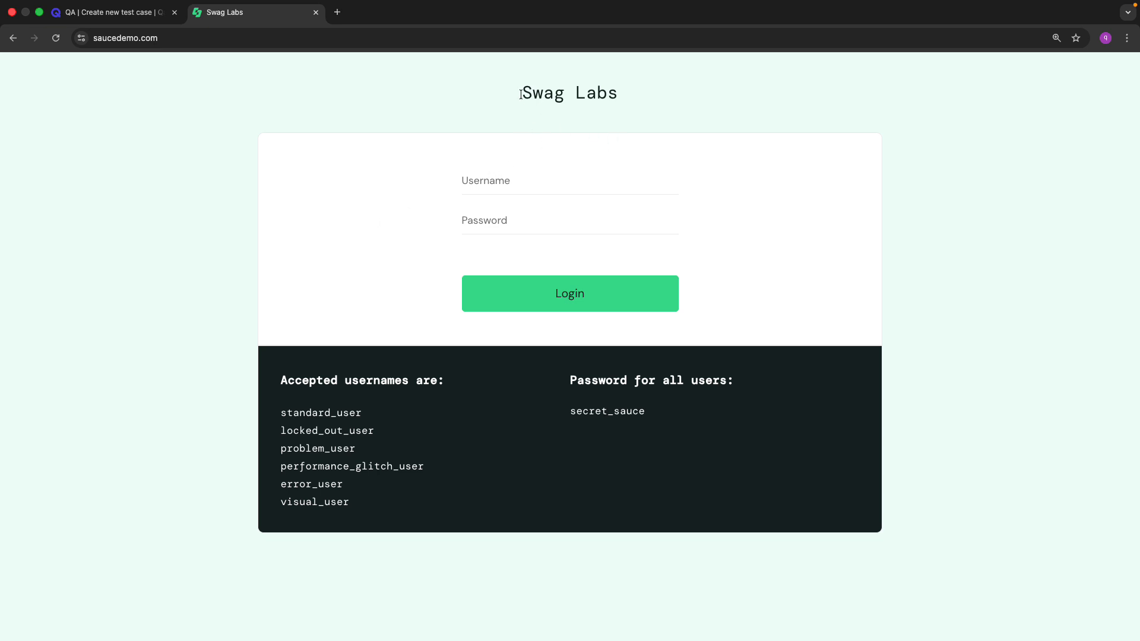
Set step 1's expected result to 'Login sehifesi usere gorunmelidir.'.
{"action": "key", "text": "ctrl+shift+Tab"}
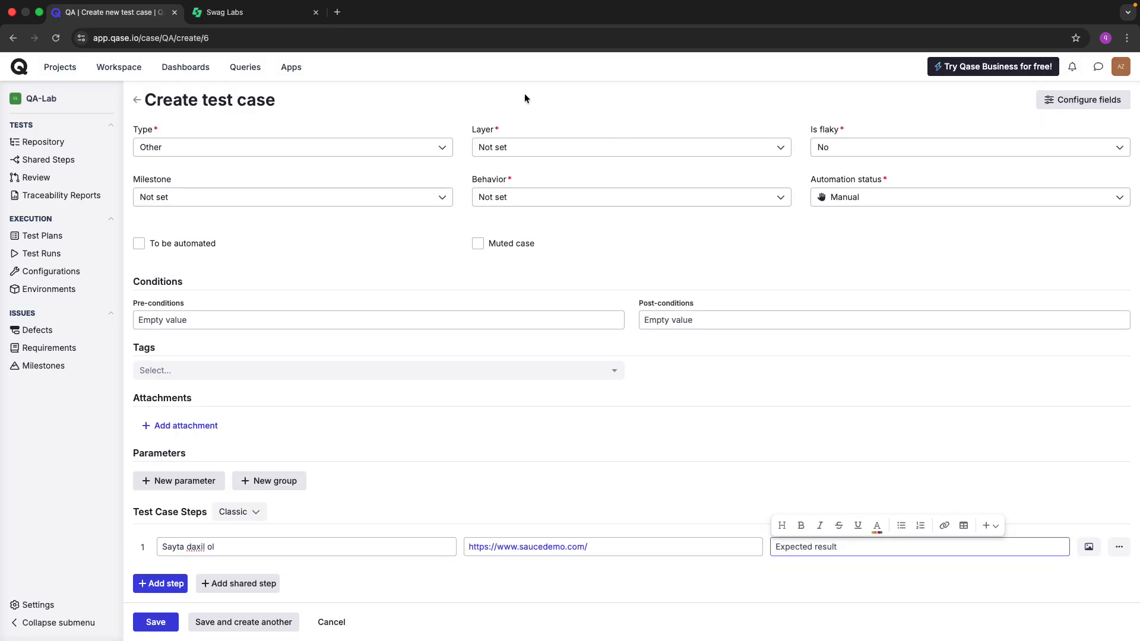
{"action": "left_click", "coordinate": [794, 545]}
{"action": "type", "text": "Login se"}
{"action": "type", "text": "hifesi usere"}
{"action": "type", "text": " gorundu"}
{"action": "key", "text": "BackSpace"}
{"action": "key", "text": "BackSpace"}
{"action": "type", "text": "nmelidir."}
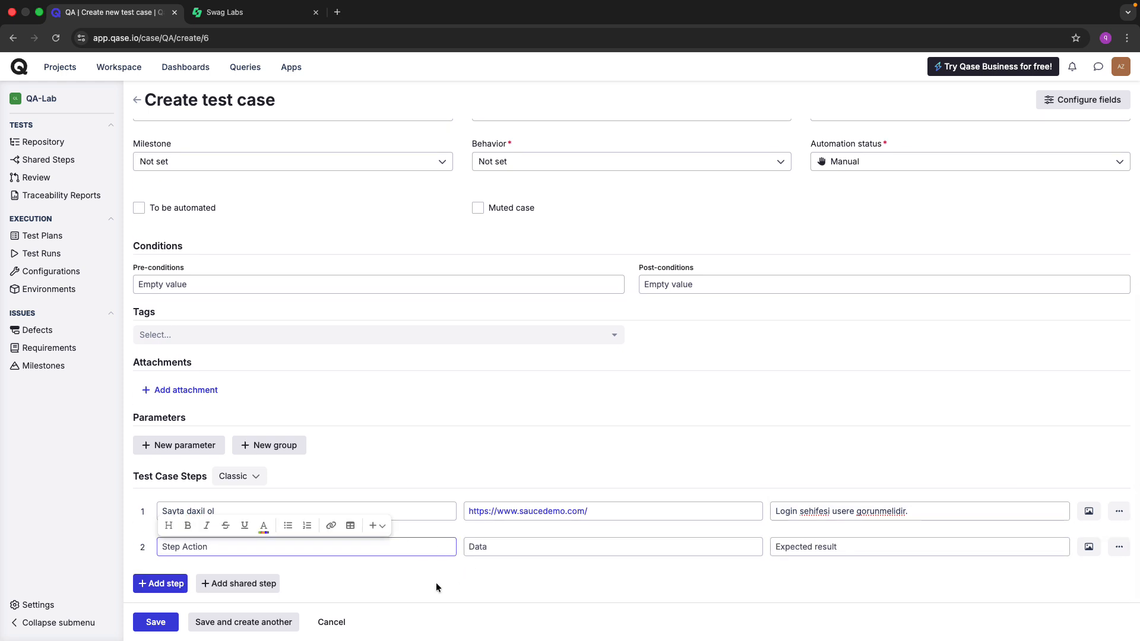
{"action": "key", "text": "ctrl+Tab"}
{"action": "key", "text": "ctrl+Tab"}
Compare the Qase test case form with the empty Swag Labs login fields.
{"action": "left_click", "coordinate": [391, 547]}
{"action": "key", "text": "ctrl+Tab"}
{"action": "key", "text": "ctrl+Tab"}
{"action": "key", "text": "ctrl+Tab"}
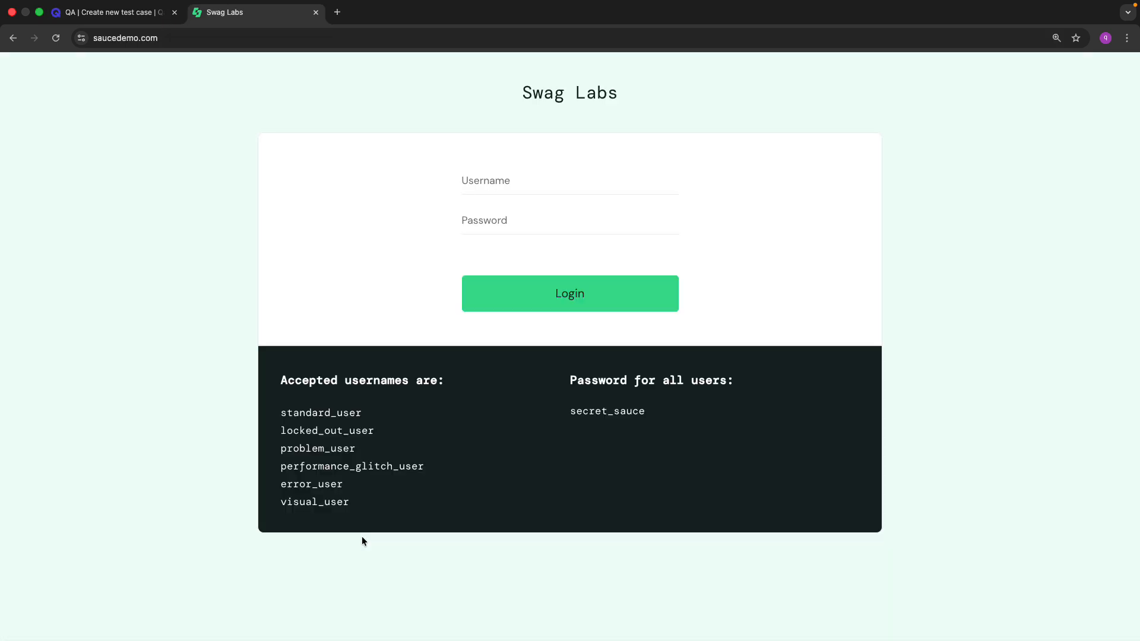
{"action": "key", "text": "ctrl+shift+Tab"}
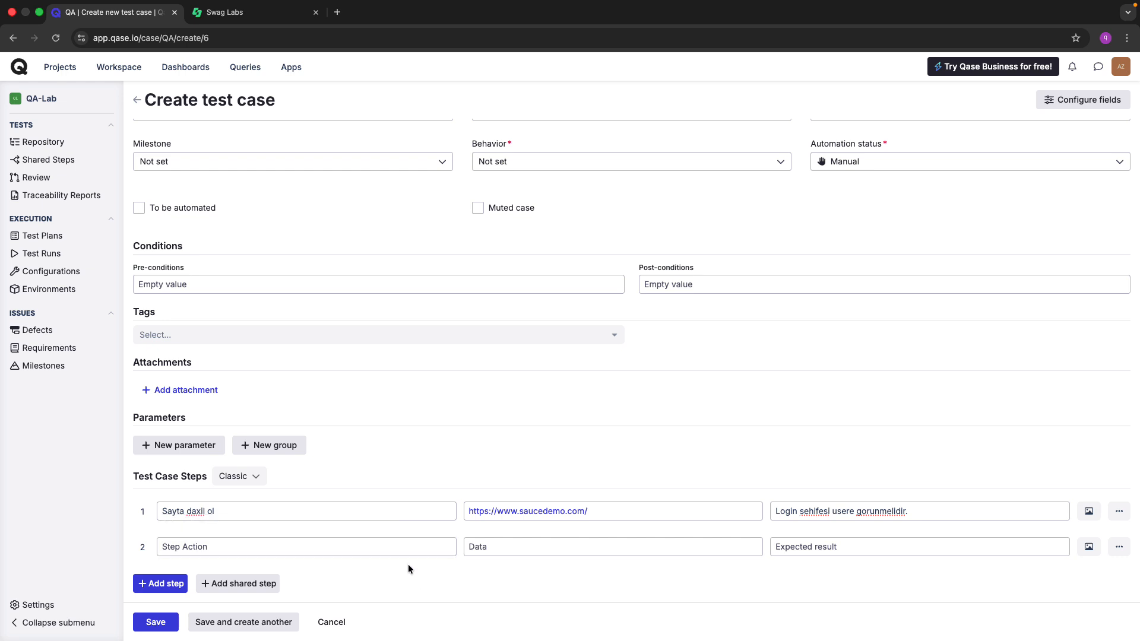
{"action": "key", "text": "ctrl+Tab"}
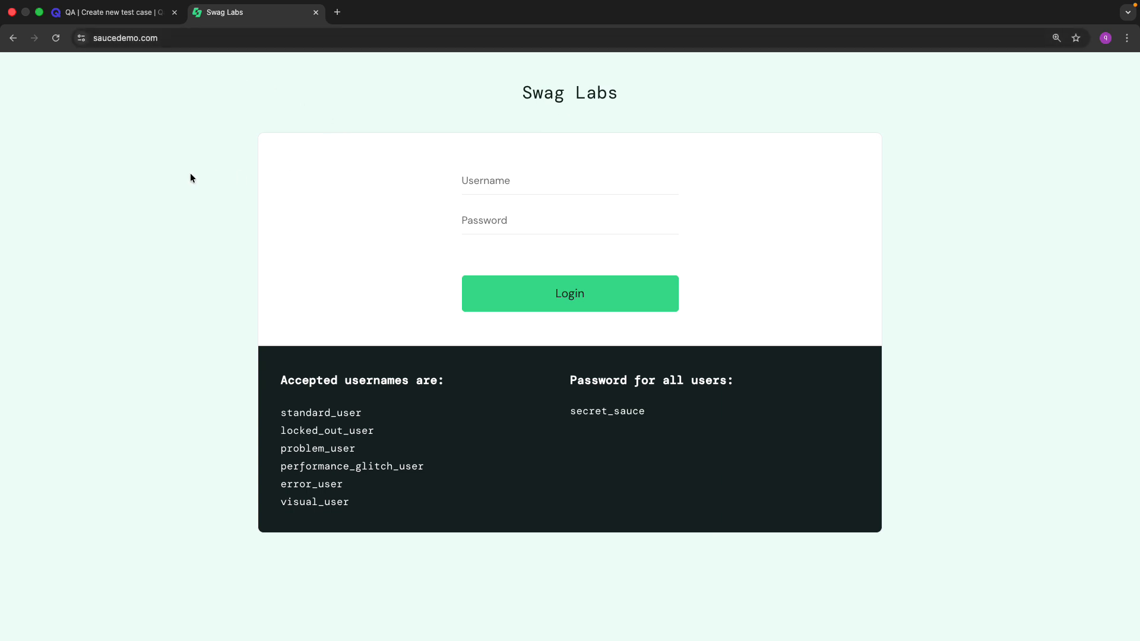
Copy the username 12345678 from the description and write step 2's action 'datani username inputuna daxil et'.
{"action": "left_click", "coordinate": [136, 13]}
{"action": "scroll", "coordinate": [263, 275], "scroll_direction": "up", "scroll_amount": 5}
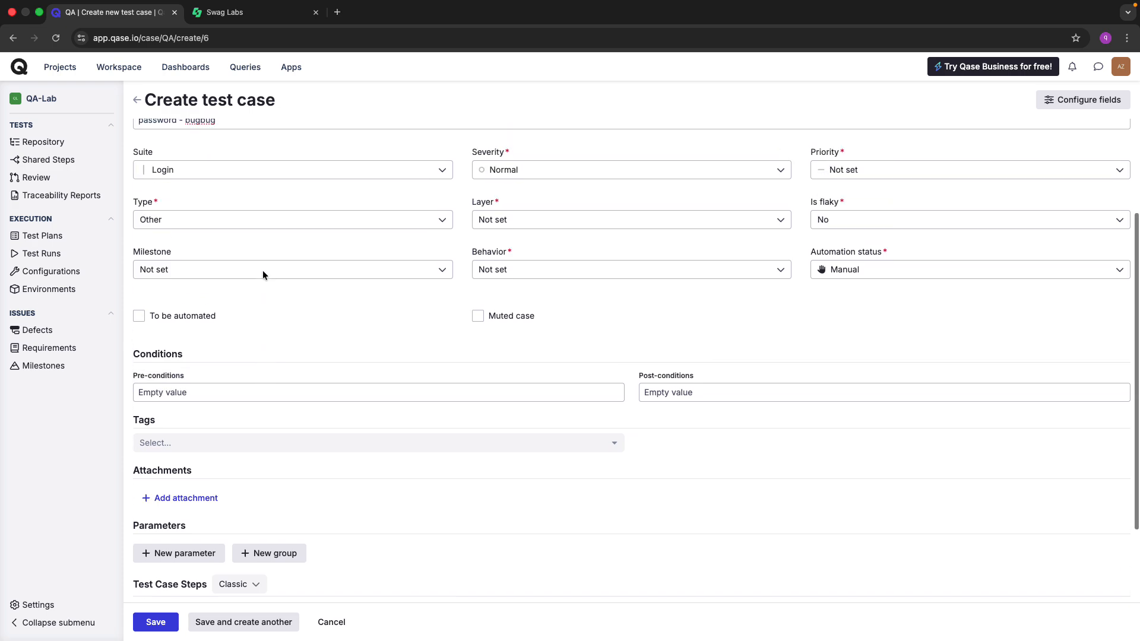
{"action": "left_click", "coordinate": [209, 231]}
{"action": "double_click", "coordinate": [209, 230]}
{"action": "key", "text": "super+c"}
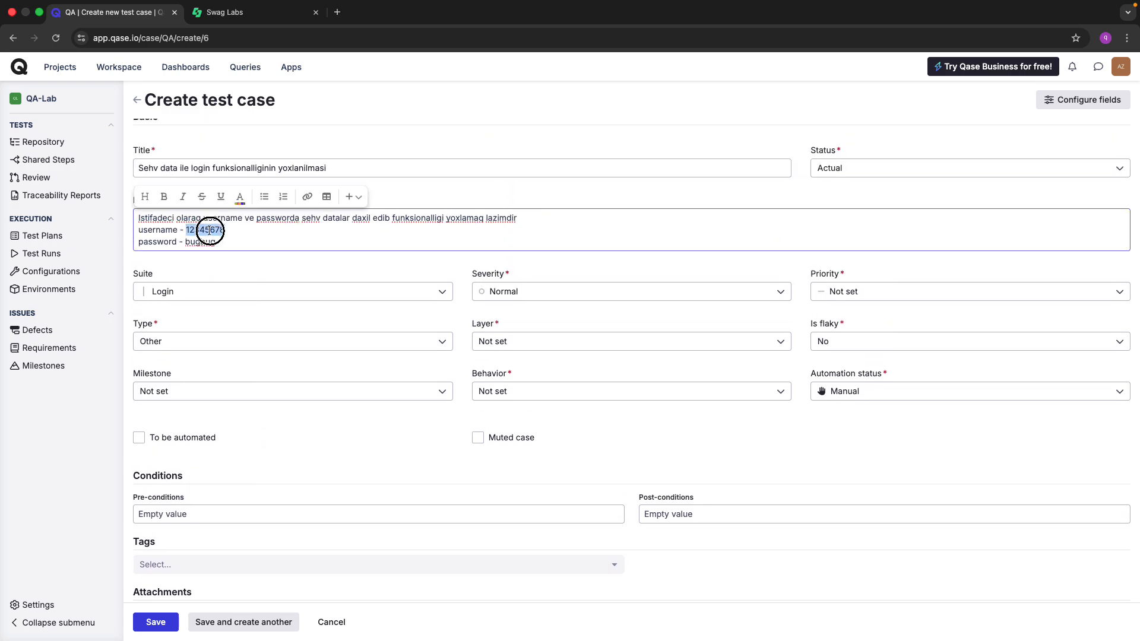
{"action": "scroll", "coordinate": [285, 401], "scroll_direction": "down", "scroll_amount": 4}
{"action": "left_click", "coordinate": [216, 547]}
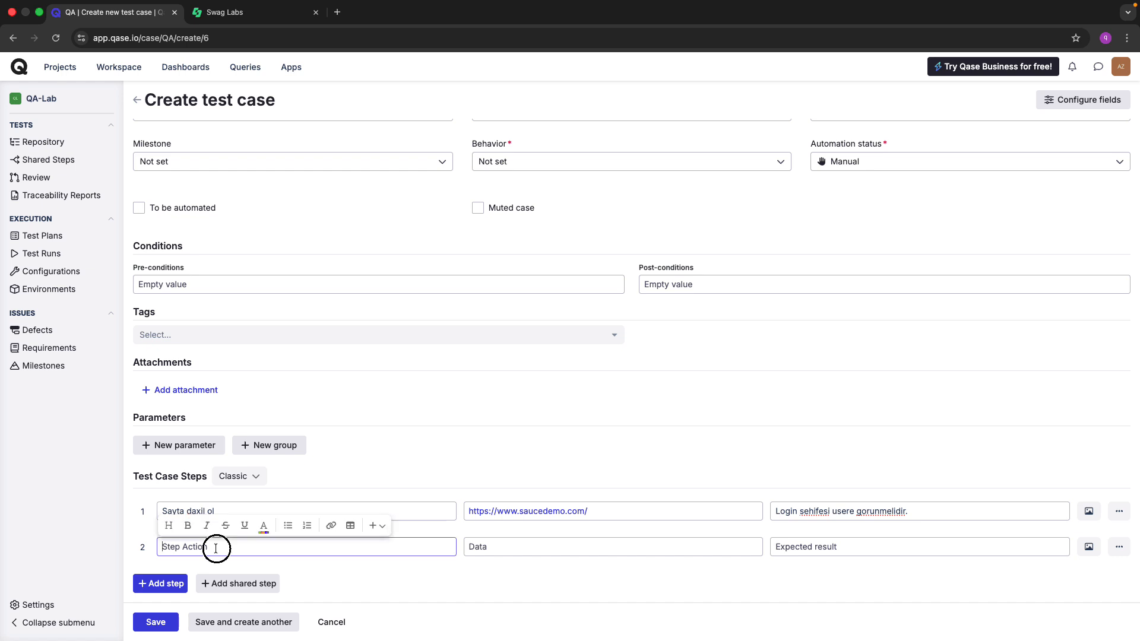
{"action": "type", "text": "datani username inpoutune"}
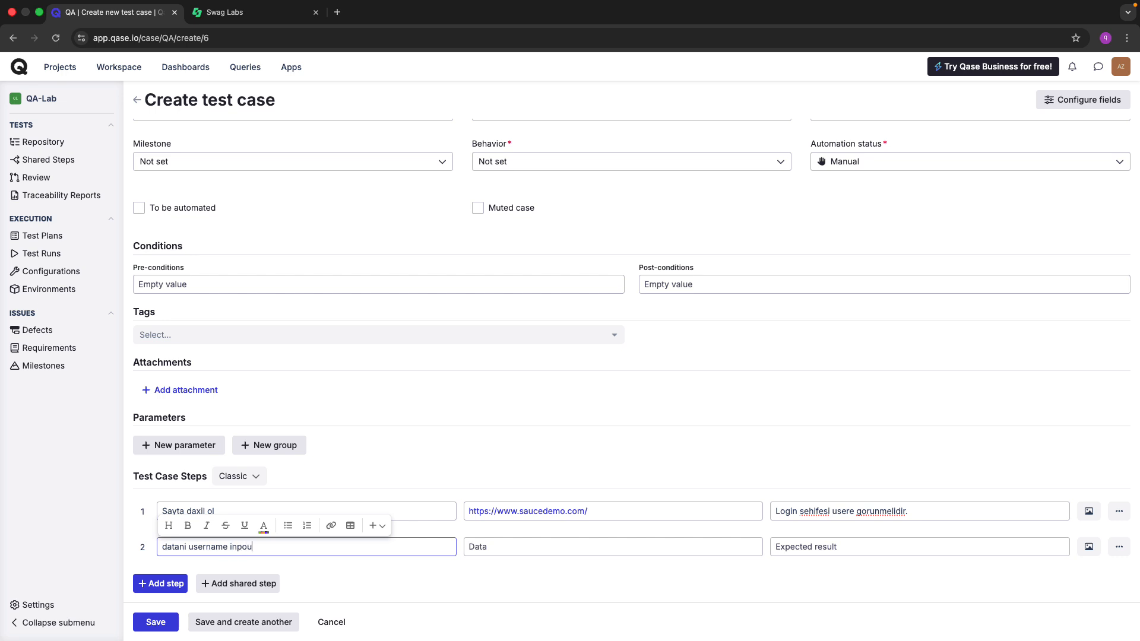
{"action": "key", "text": "BackSpace"}
{"action": "key", "text": "BackSpace"}
{"action": "key", "text": "BackSpace"}
{"action": "key", "text": "BackSpace"}
{"action": "key", "text": "BackSpace"}
{"action": "key", "text": "BackSpace"}
{"action": "type", "text": "putuna daxil et"}
{"action": "left_click", "coordinate": [381, 591]}
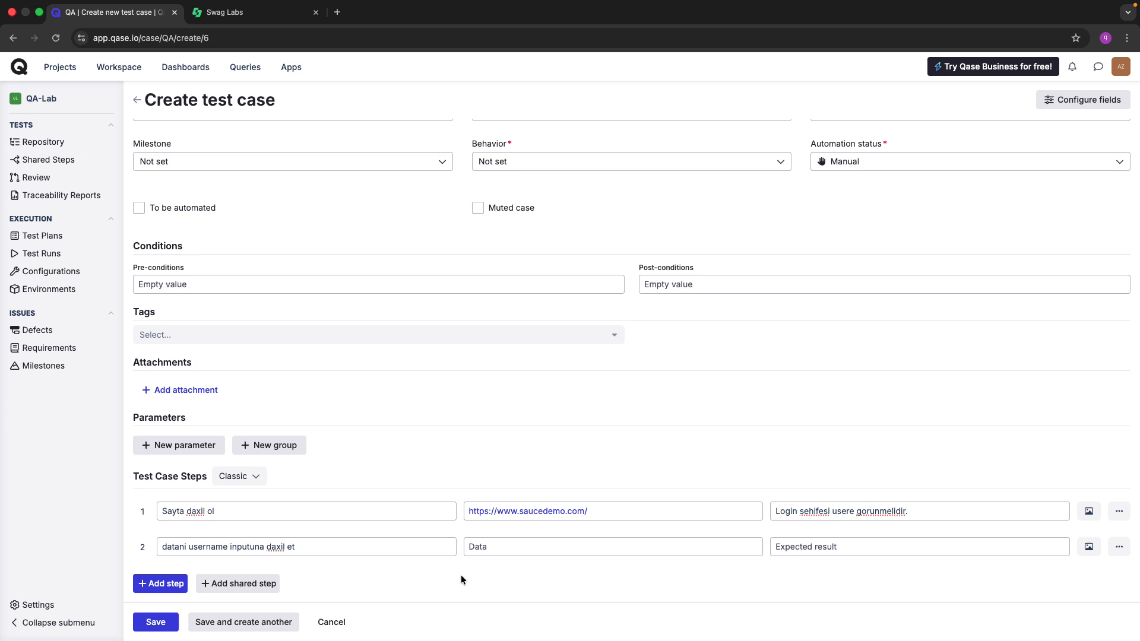
Enter 12345678 as step 2's data and paste it into the Swag Labs Username field.
{"action": "left_click", "coordinate": [517, 550]}
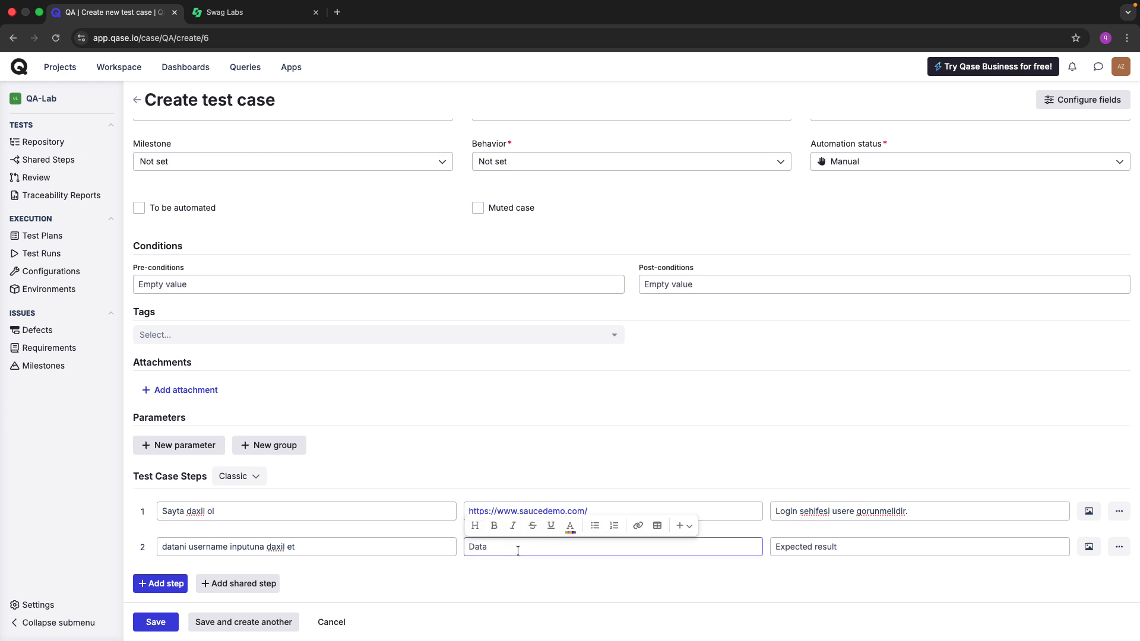
{"action": "type", "text": "12345678"}
{"action": "left_click", "coordinate": [786, 563]}
{"action": "key", "text": "ctrl+Tab"}
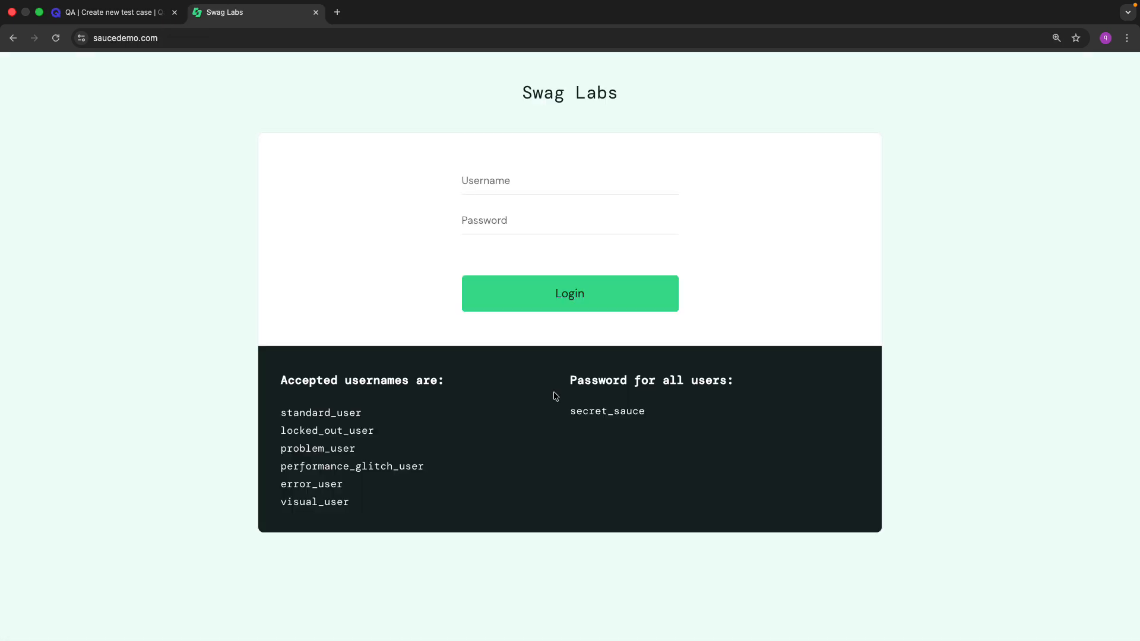
{"action": "left_click", "coordinate": [482, 181]}
{"action": "key", "text": "super+v"}
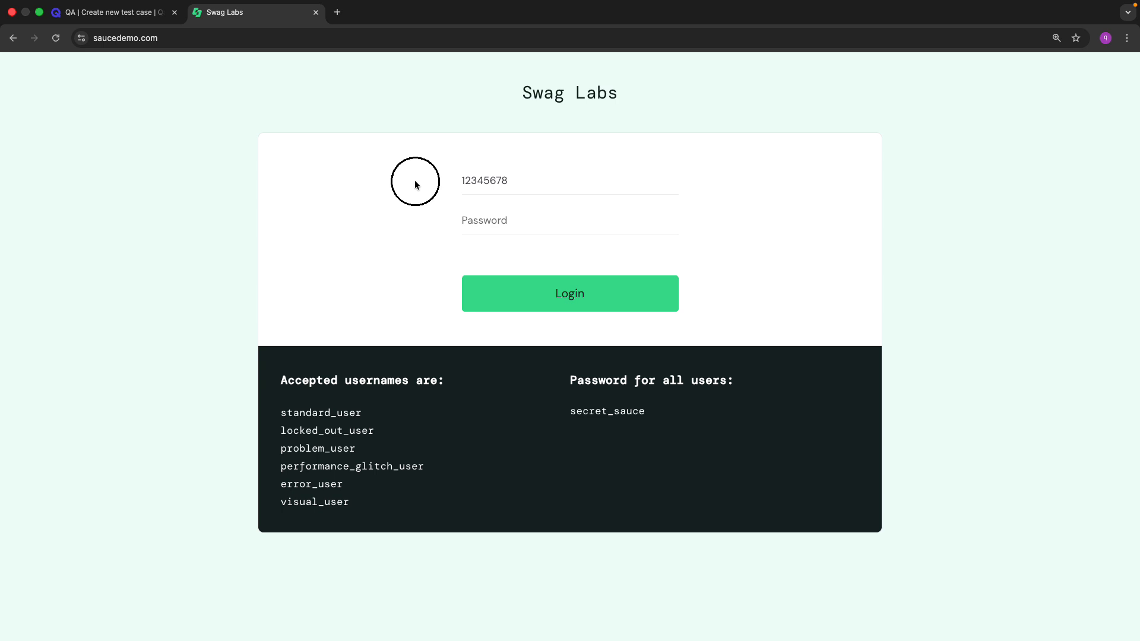
Set step 2's expected result to 'Daxil etdiyimiz data usere gorunmelidir' and add a third step.
{"action": "key", "text": "ctrl+shift+Tab"}
{"action": "left_click", "coordinate": [861, 547]}
{"action": "type", "text": "D"}
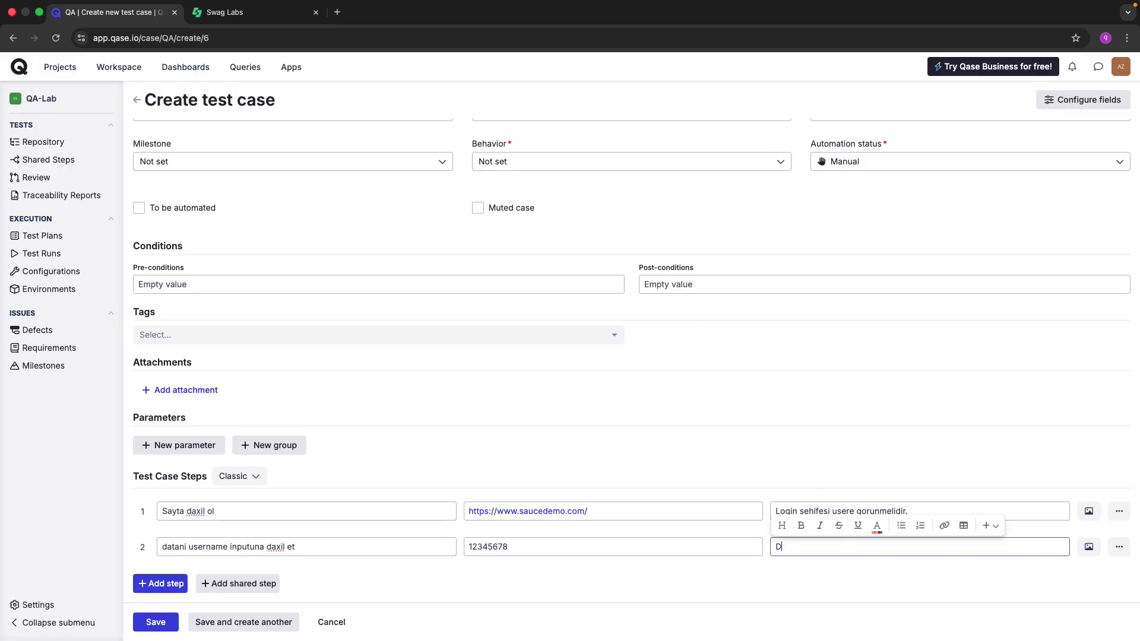
{"action": "type", "text": "axil etdiyimiz data usere gorunmelidir"}
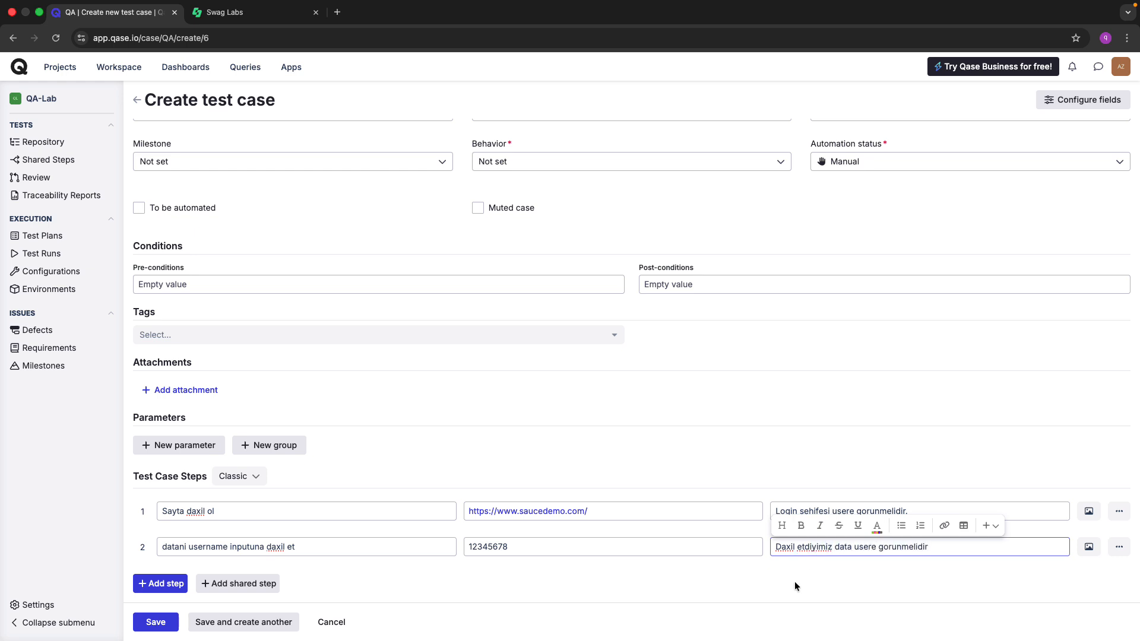
{"action": "left_click", "coordinate": [696, 582]}
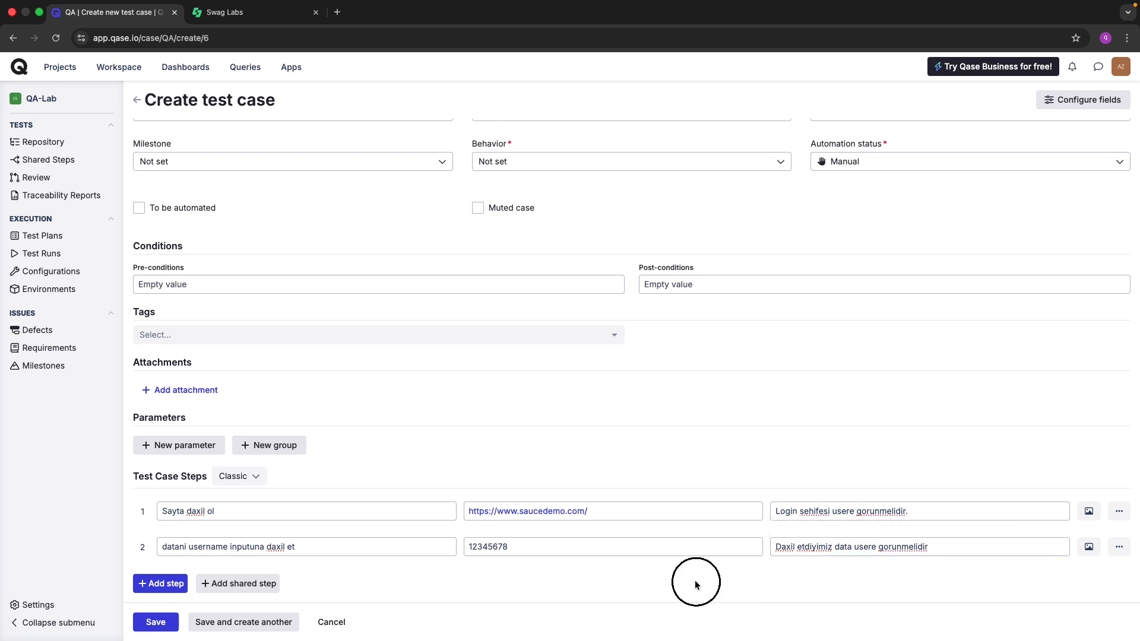
{"action": "left_click", "coordinate": [178, 586]}
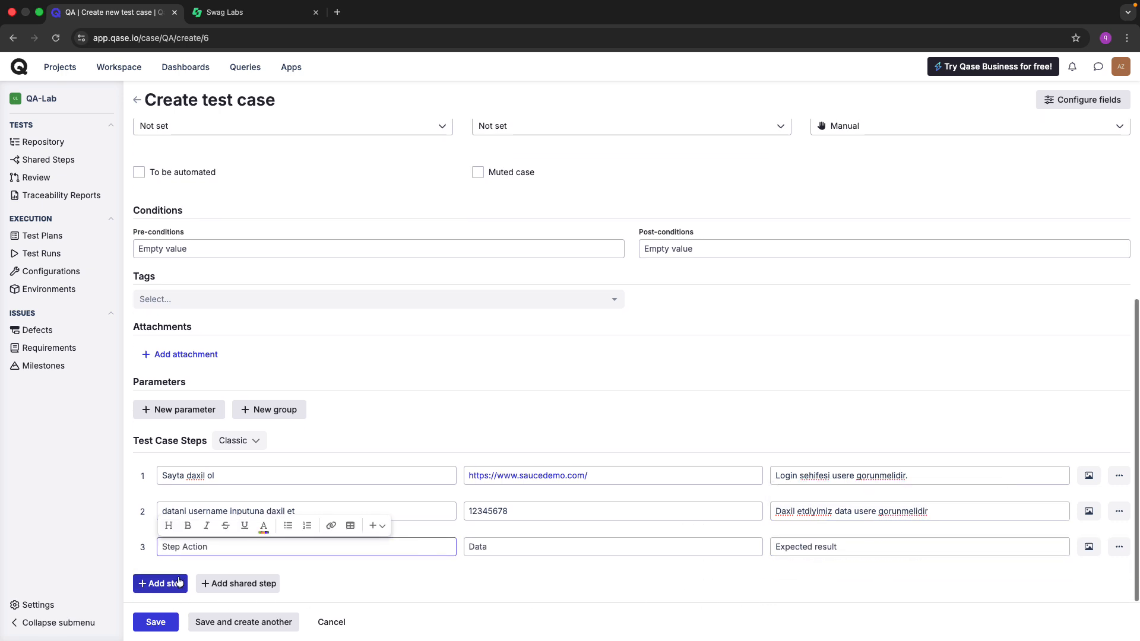
Reuse step 2's action for step 3, replacing 'username' with 'password'.
{"action": "left_click", "coordinate": [192, 549]}
{"action": "left_click", "coordinate": [325, 511]}
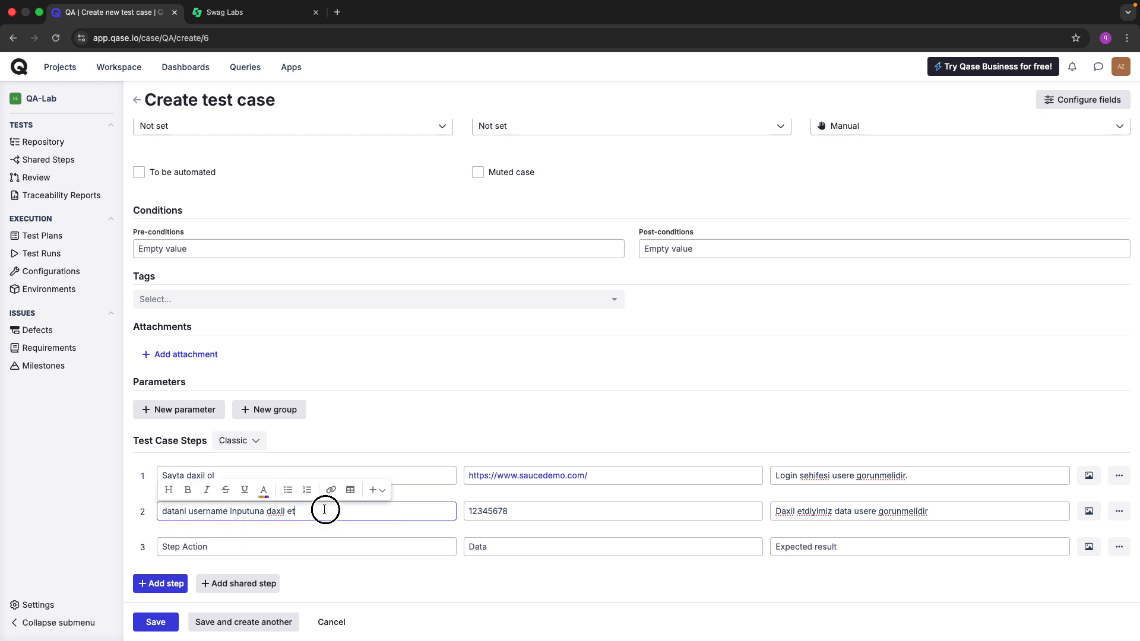
{"action": "triple_click", "coordinate": [324, 510]}
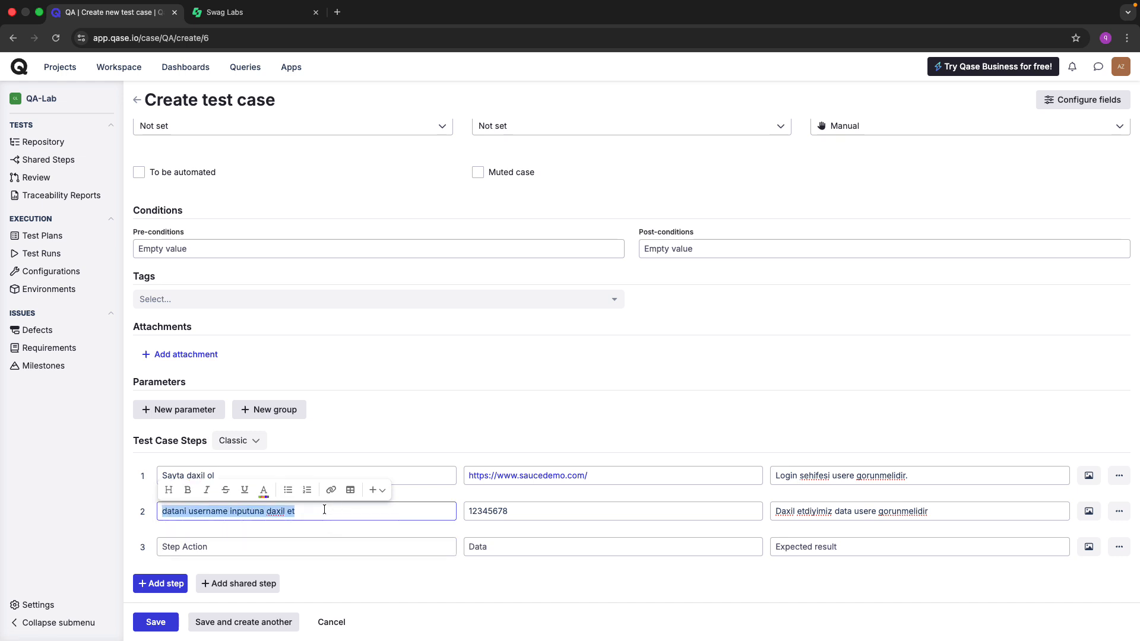
{"action": "key", "text": "ctrl+c"}
{"action": "left_click", "coordinate": [244, 539]}
{"action": "key", "text": "ctrl+v"}
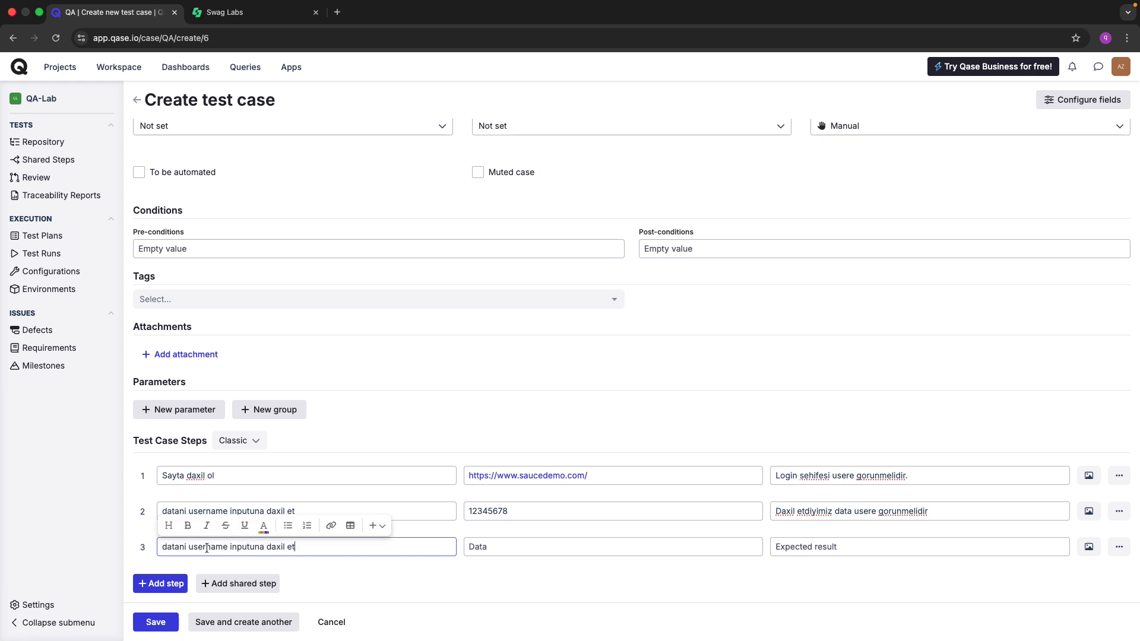
{"action": "double_click", "coordinate": [206, 548]}
{"action": "key", "text": "BackSpace"}
{"action": "type", "text": "passwordf"}
{"action": "key", "text": "BackSpace"}
Paste the description's test password into step 3's Data field.
{"action": "left_click", "coordinate": [488, 546]}
{"action": "key", "text": "ctrl+Tab"}
{"action": "key", "text": "ctrl+Tab"}
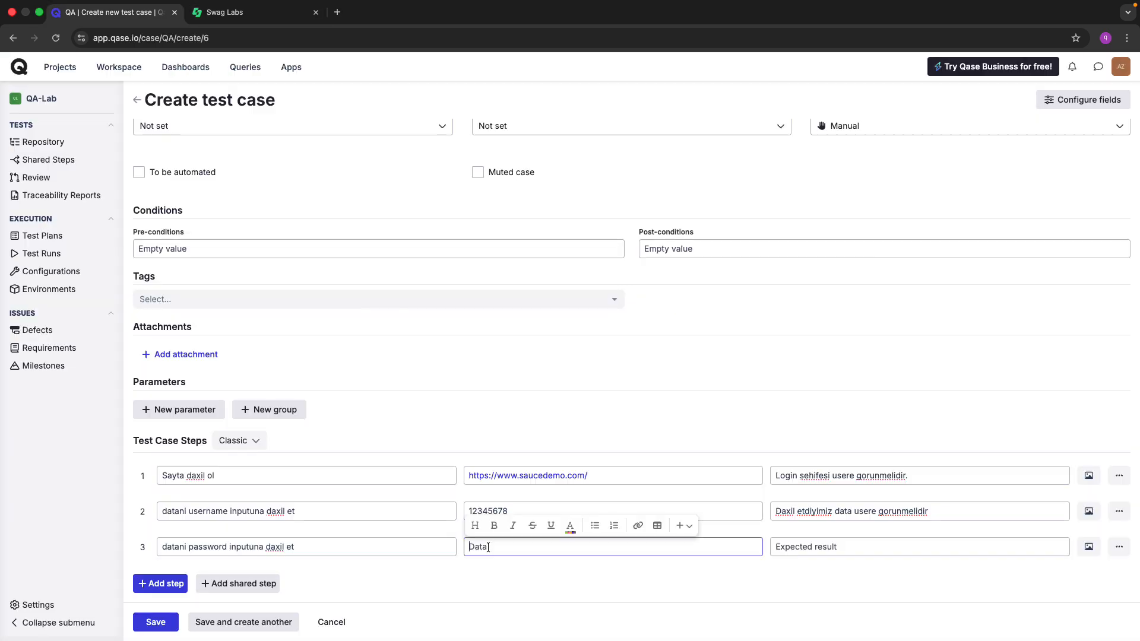
{"action": "scroll", "coordinate": [419, 414], "scroll_direction": "up", "scroll_amount": 5}
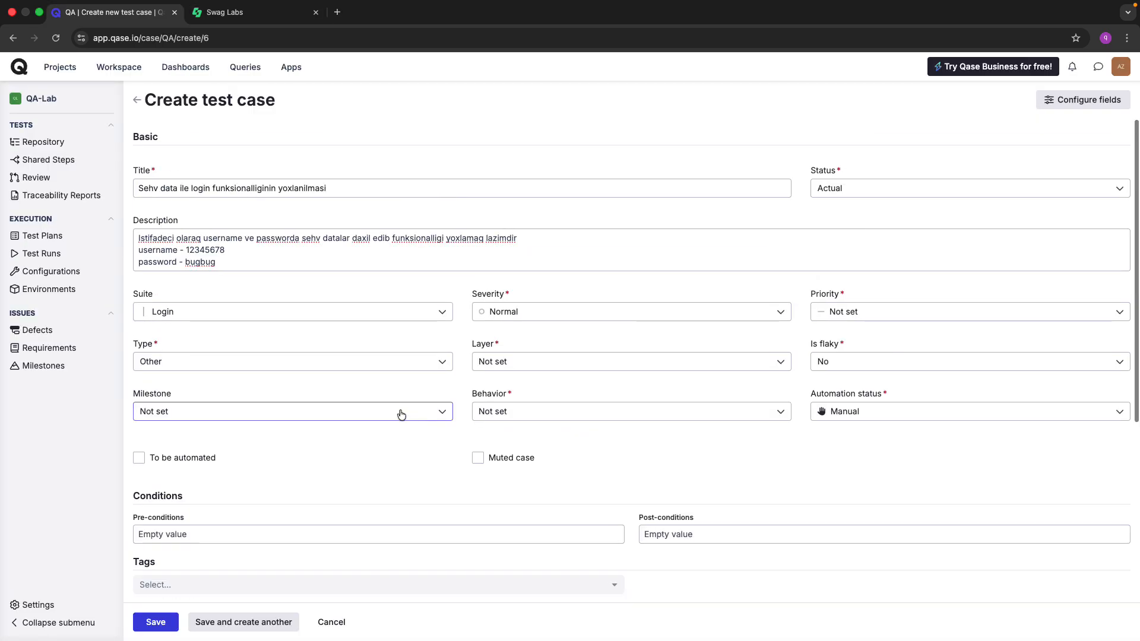
{"action": "double_click", "coordinate": [200, 261]}
{"action": "scroll", "coordinate": [343, 368], "scroll_direction": "down", "scroll_amount": 5}
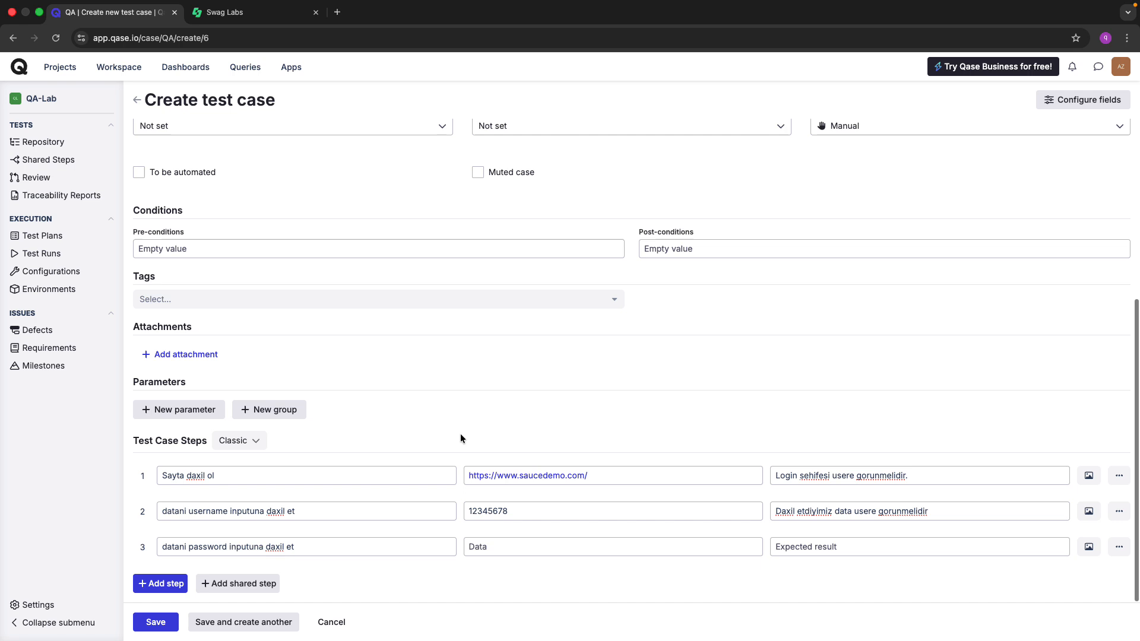
{"action": "left_click", "coordinate": [491, 545]}
{"action": "key", "text": "ctrl+v"}
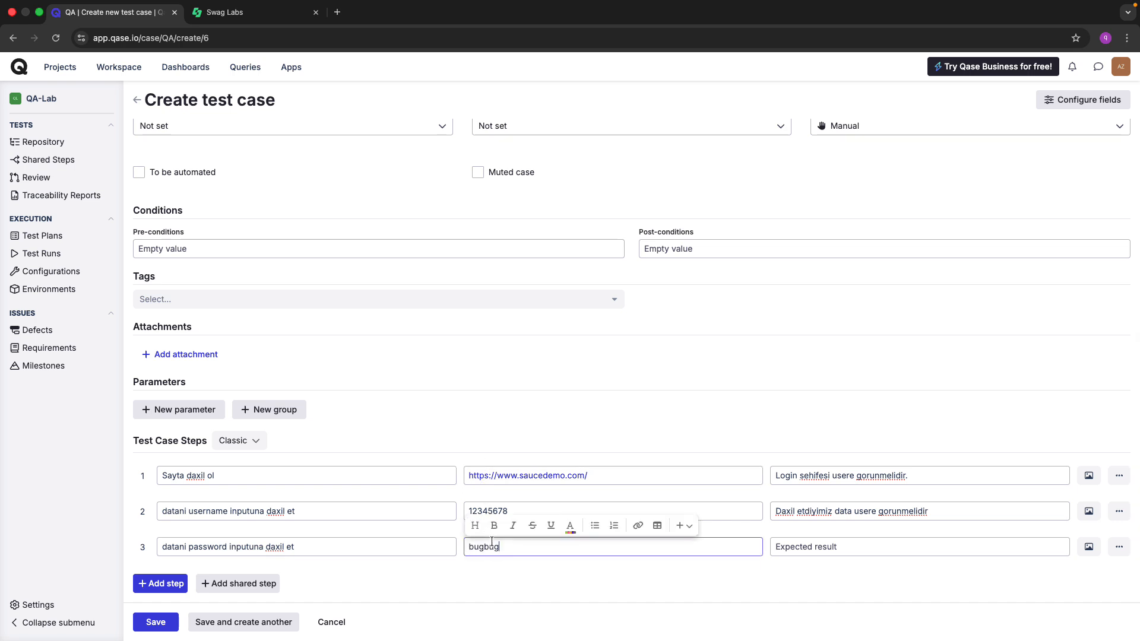
{"action": "left_click", "coordinate": [552, 591]}
{"action": "left_click", "coordinate": [784, 542]}
{"action": "key", "text": "ctrl+Tab"}
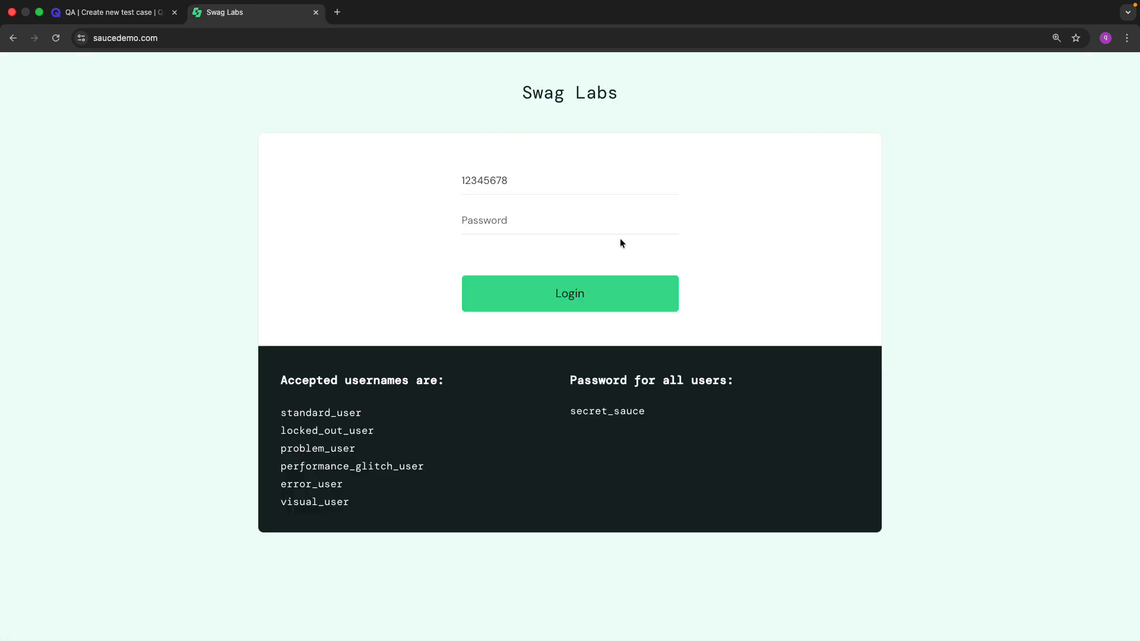
Paste the test password into the Swag Labs Password field and inspect its masked characters.
{"action": "left_click", "coordinate": [564, 226]}
{"action": "key", "text": "ctrl+v"}
{"action": "scroll", "coordinate": [472, 214], "scroll_direction": "up", "scroll_amount": 5}
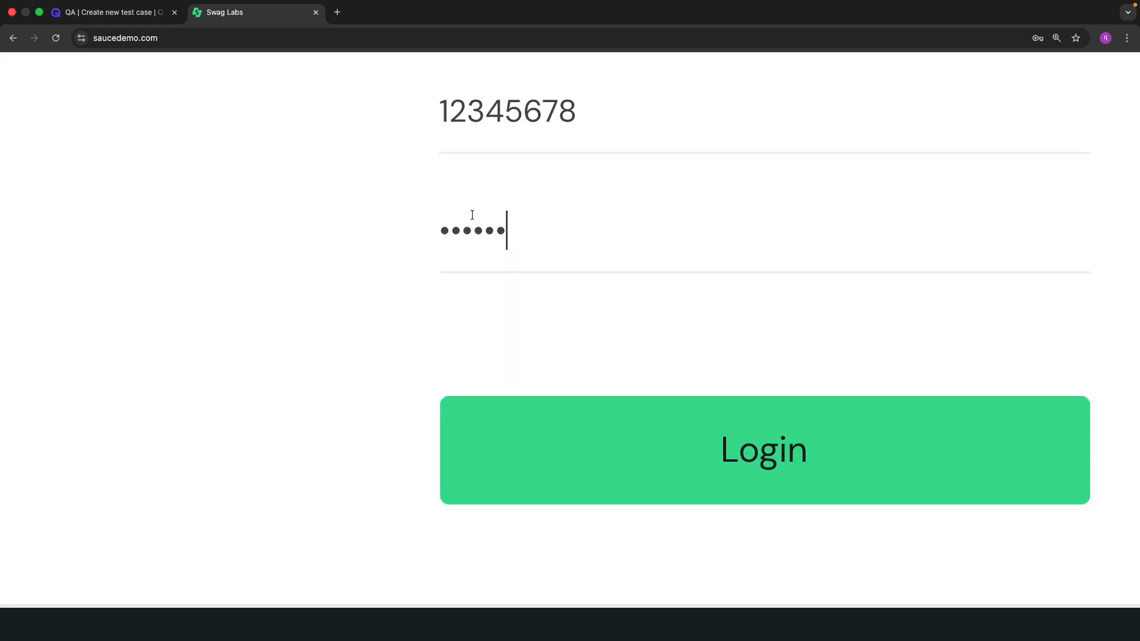
{"action": "key", "text": "shift+Left"}
{"action": "key", "text": "shift+Left"}
{"action": "key", "text": "shift+Left"}
{"action": "key", "text": "shift+Left"}
{"action": "key", "text": "shift+Left"}
{"action": "key", "text": "shift+Left"}
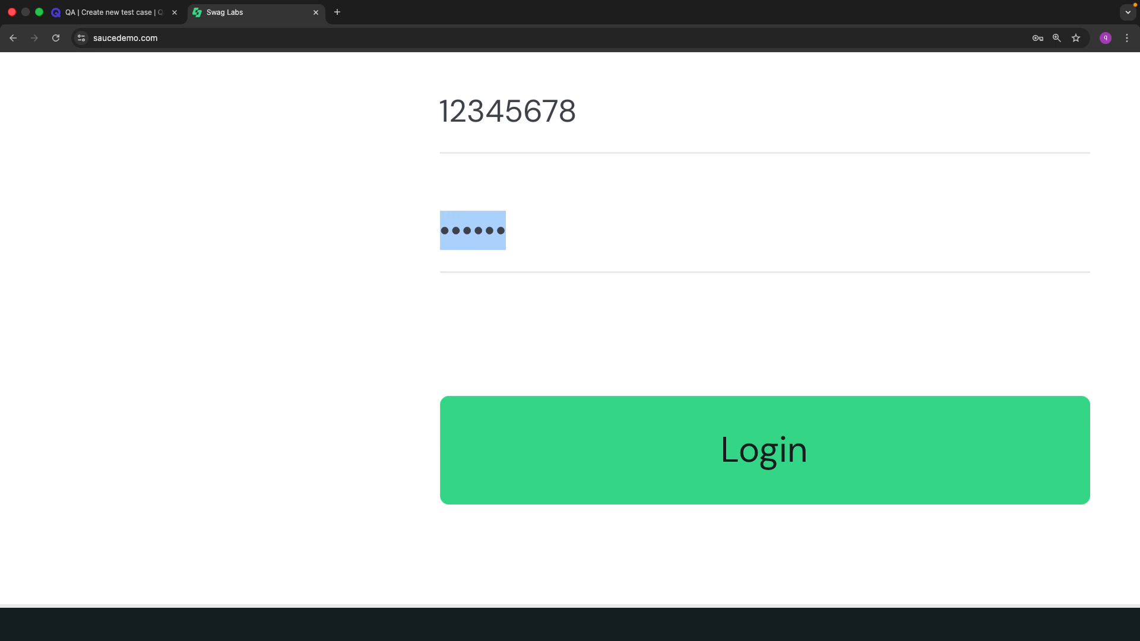
{"action": "key", "text": "Left"}
{"action": "key", "text": "shift+Right"}
{"action": "key", "text": "shift+Right"}
{"action": "key", "text": "shift+Right"}
{"action": "key", "text": "shift+Right"}
{"action": "key", "text": "shift+Right"}
{"action": "key", "text": "shift+Right"}
{"action": "key", "text": "Right"}
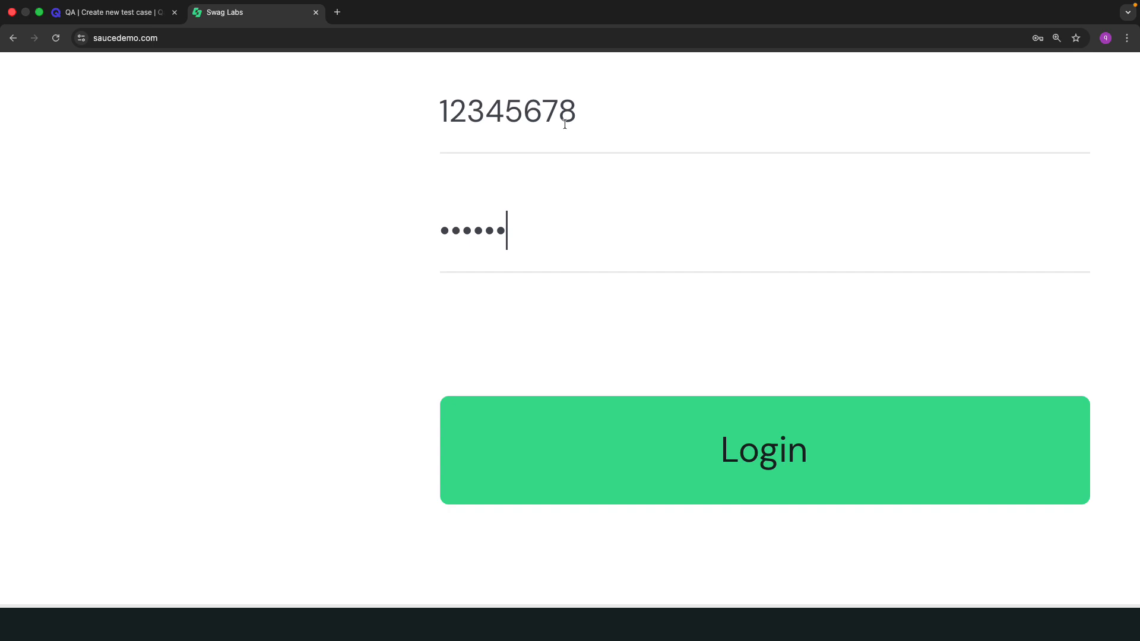
Undo the Swag Labs login entries and go back to the Qase form.
{"action": "double_click", "coordinate": [521, 109]}
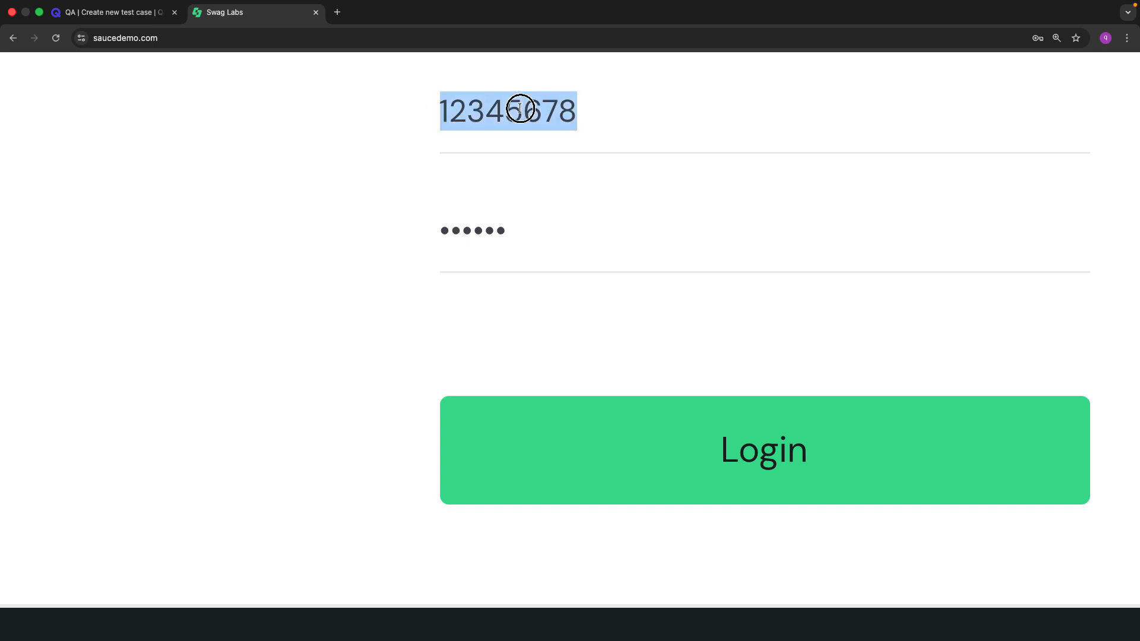
{"action": "type", "text": "bullet"}
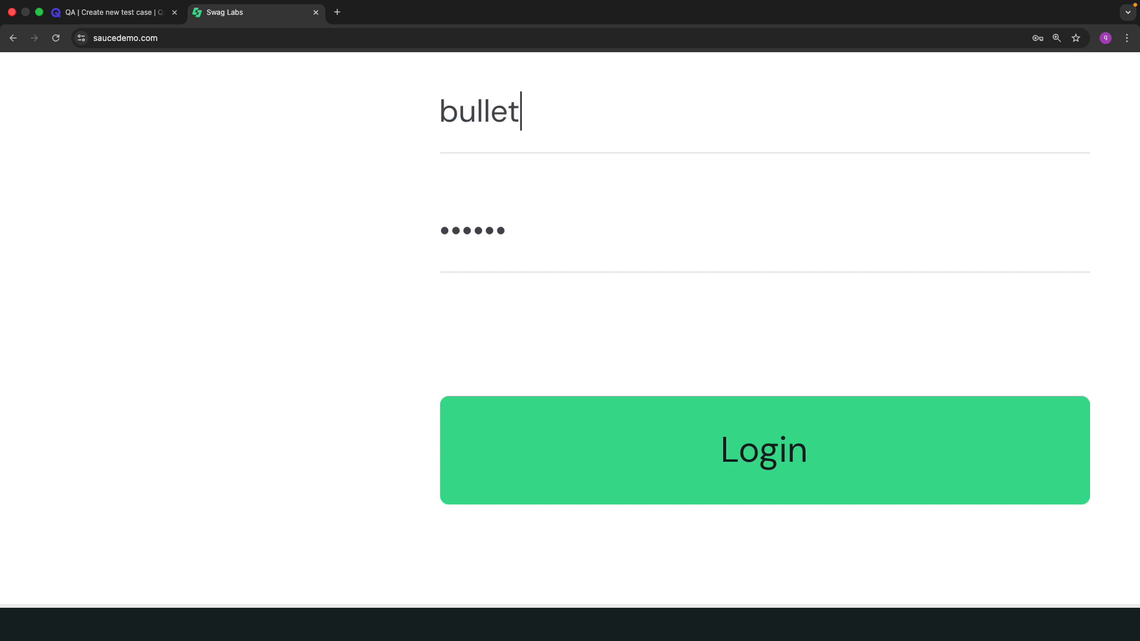
{"action": "type", "text": "-point"}
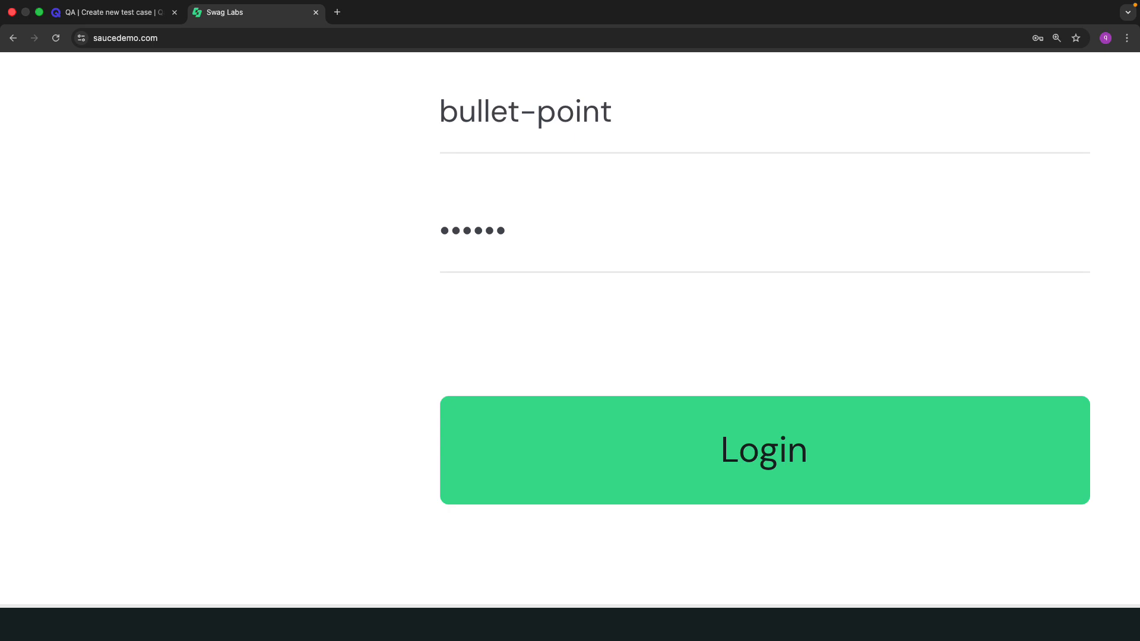
{"action": "key", "text": "super+z"}
{"action": "key", "text": "super+z"}
{"action": "key", "text": "super+z"}
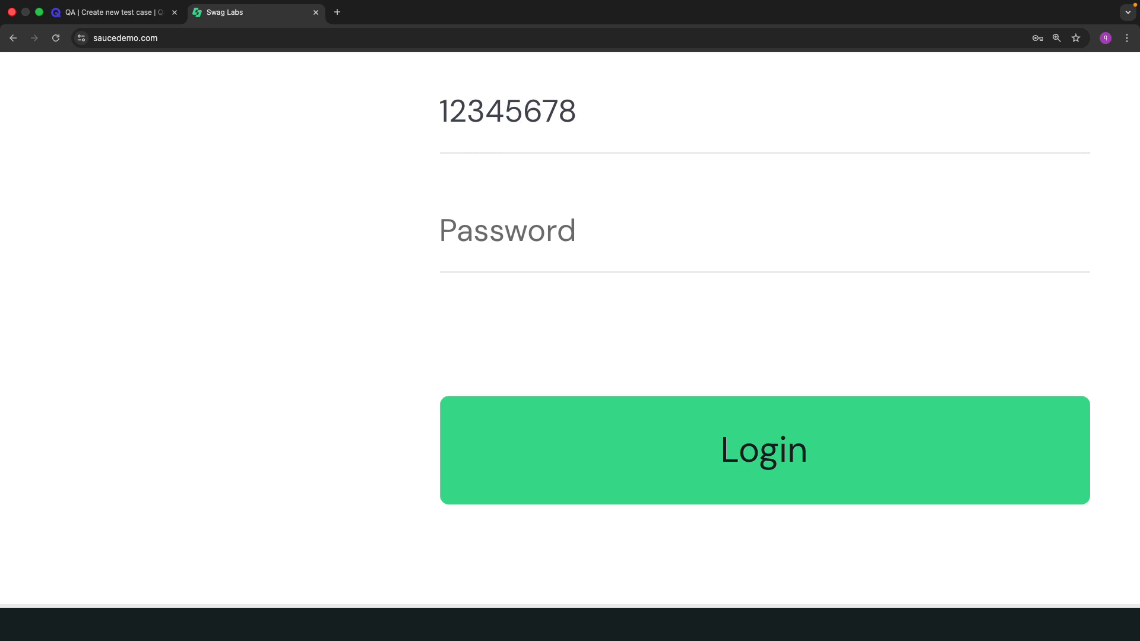
{"action": "key", "text": "ctrl+Tab"}
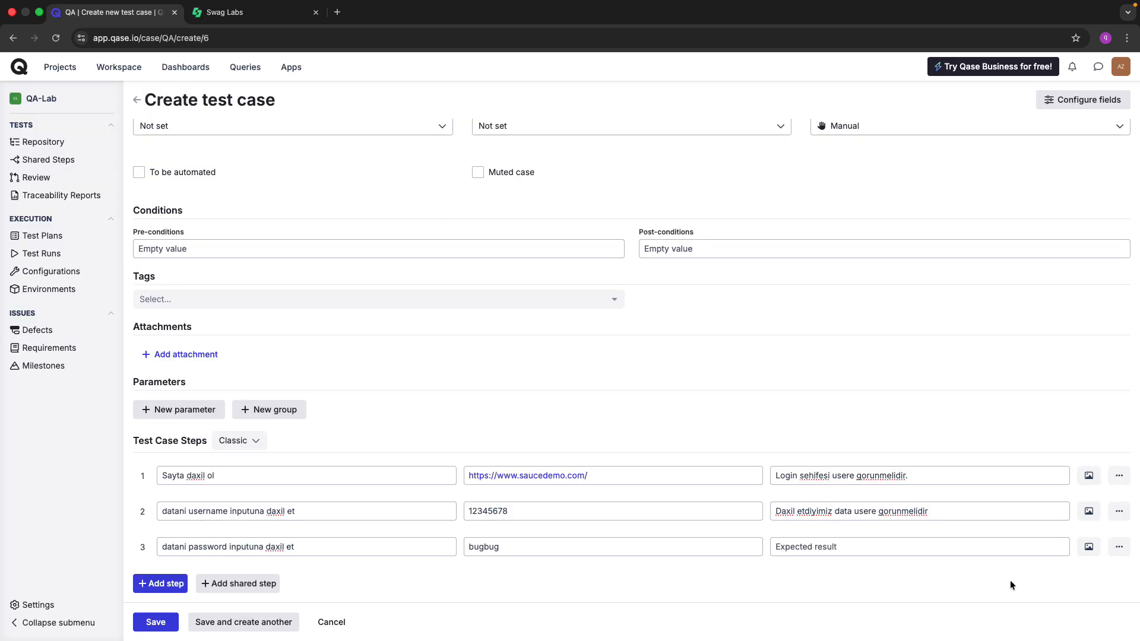
Write step 3's expected result: 'istifadecinin daxil etdiyi simvol sayi qeder bullet point gorunmelidir'.
{"action": "left_click", "coordinate": [841, 547]}
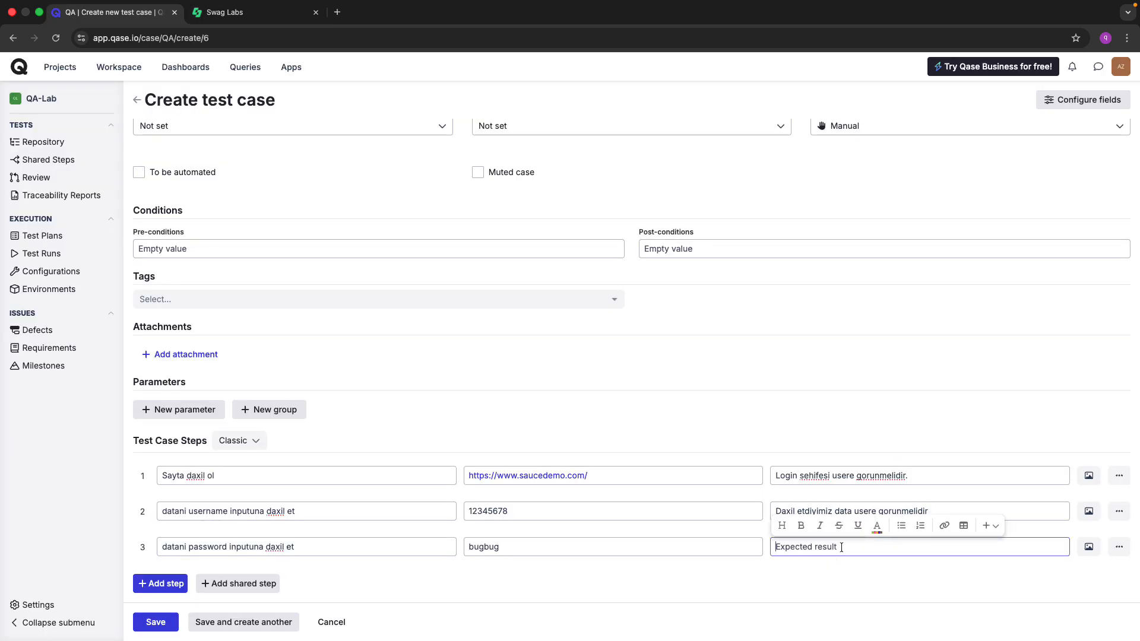
{"action": "type", "text": "istifadecinin daxil etdiyi simvol sa"}
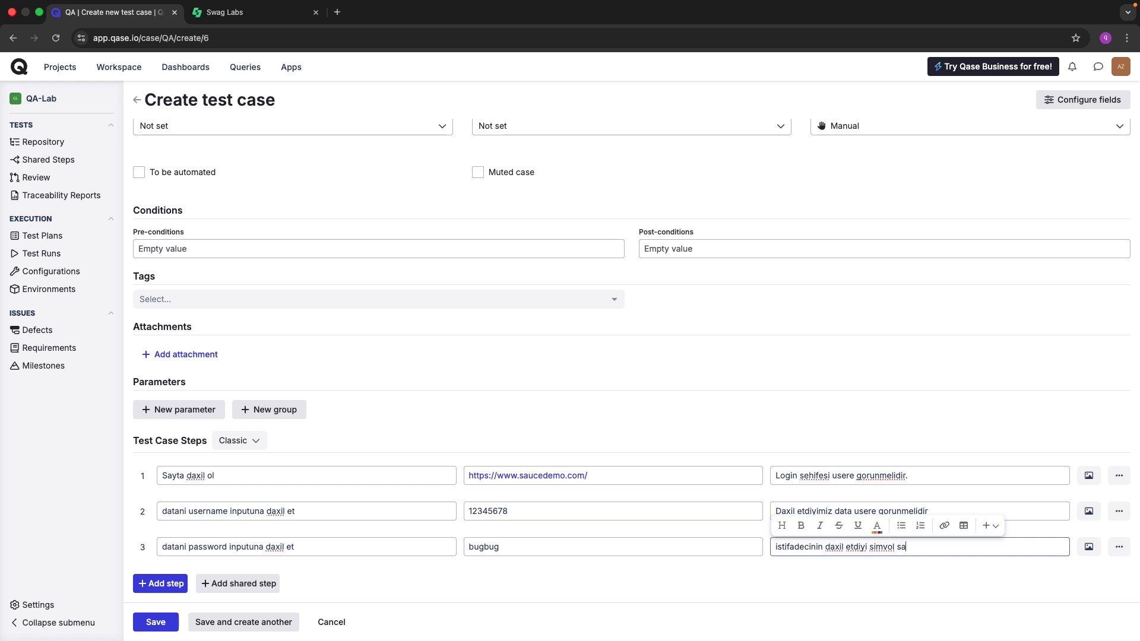
{"action": "type", "text": "yi qeder butllet point gorunmelidir"}
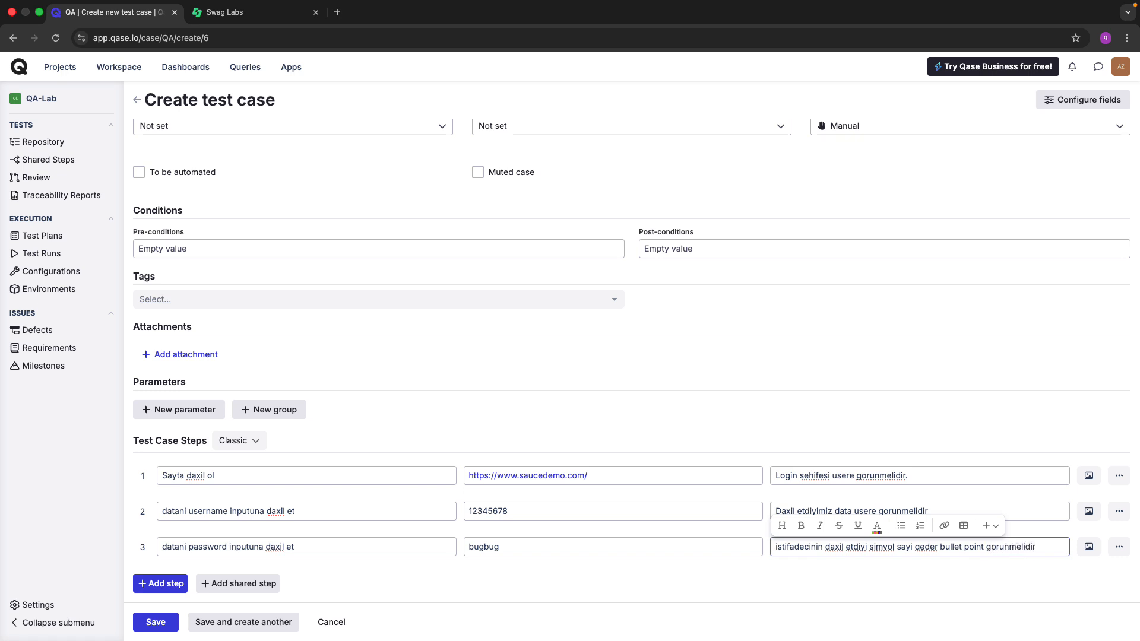
{"action": "left_click", "coordinate": [829, 580]}
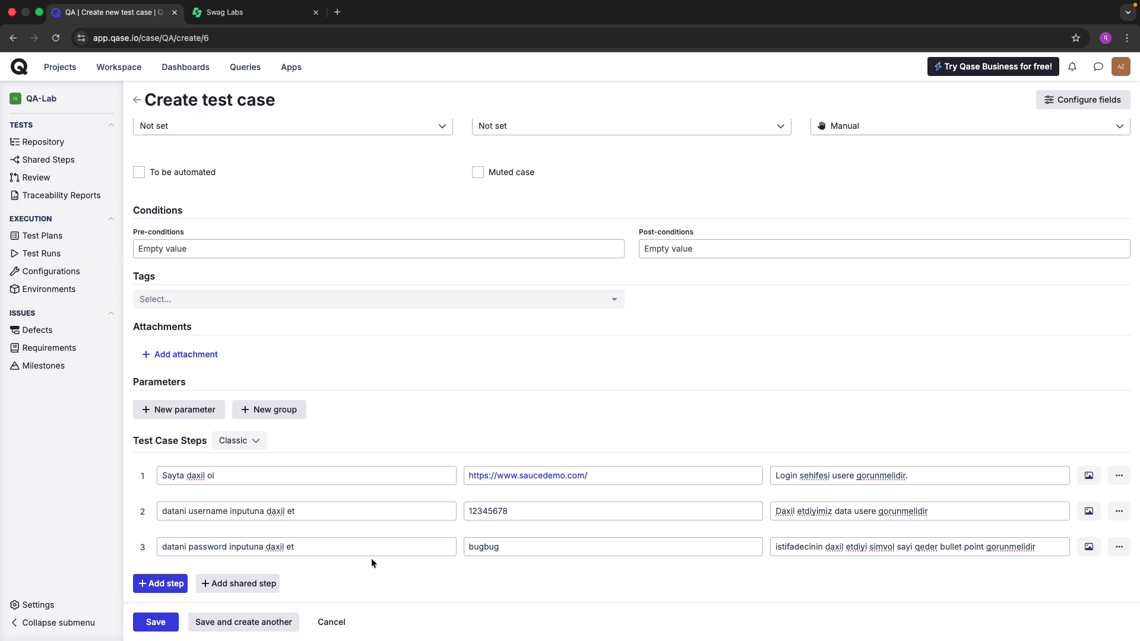
{"action": "scroll", "coordinate": [444, 350], "scroll_direction": "up", "scroll_amount": 5}
{"action": "left_click", "coordinate": [295, 263]}
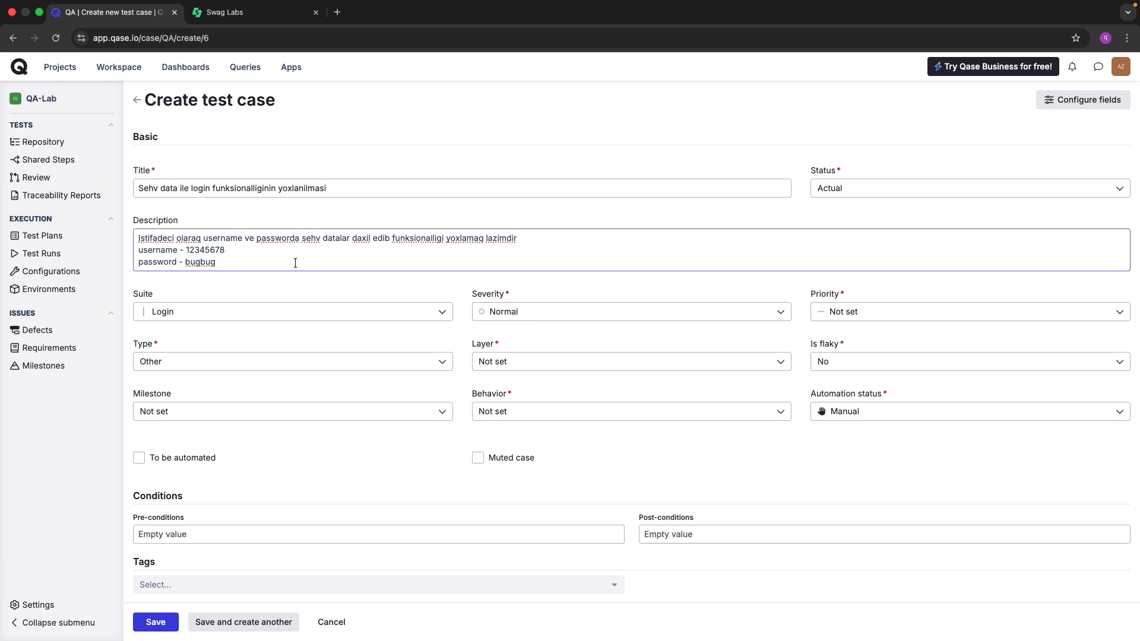
{"action": "left_click", "coordinate": [344, 282]}
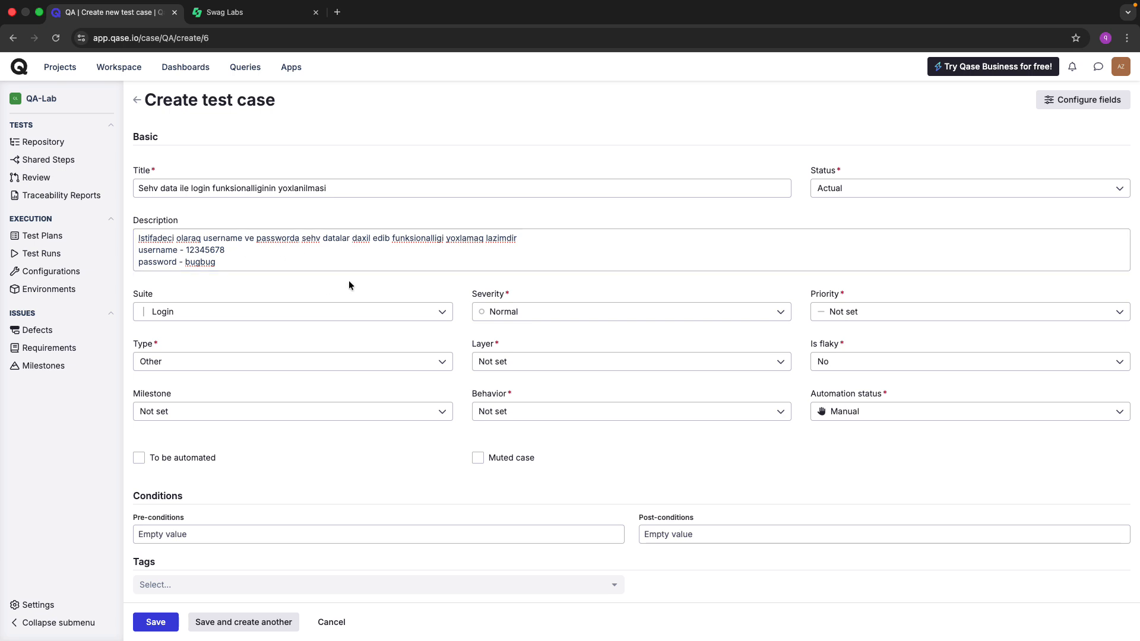
{"action": "left_click", "coordinate": [280, 252]}
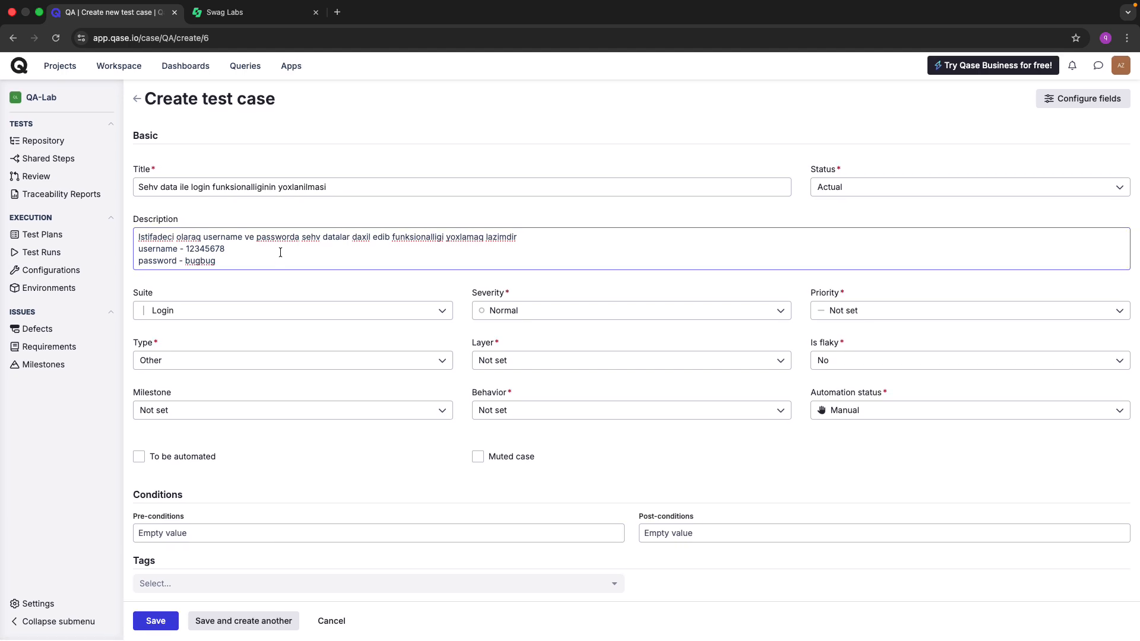
{"action": "scroll", "coordinate": [430, 365], "scroll_direction": "down", "scroll_amount": 5}
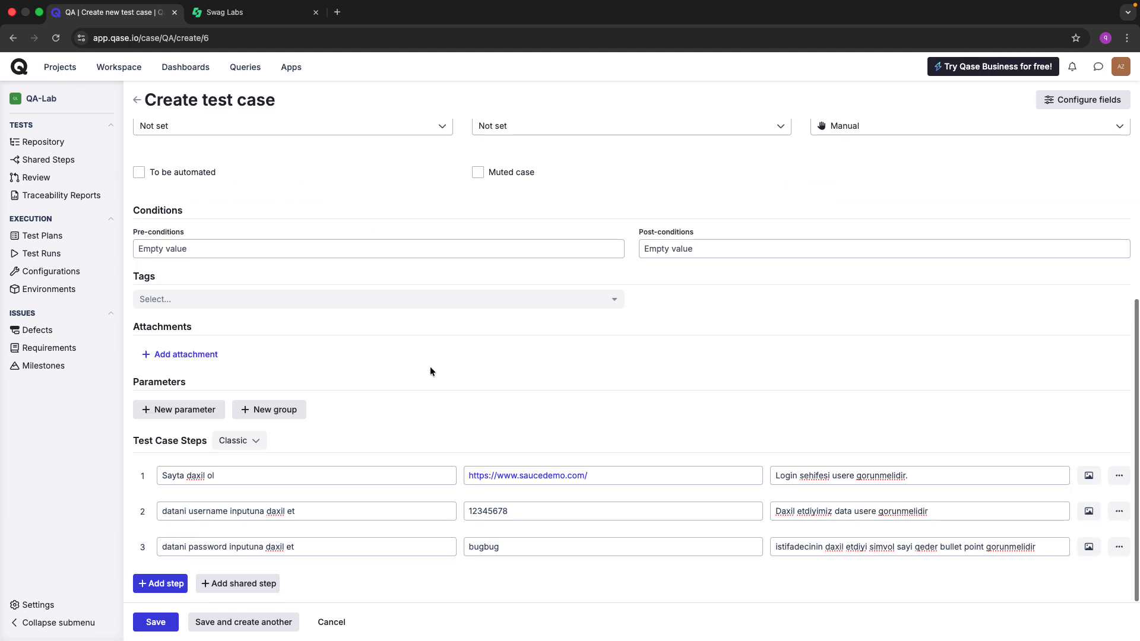
{"action": "left_click", "coordinate": [882, 479]}
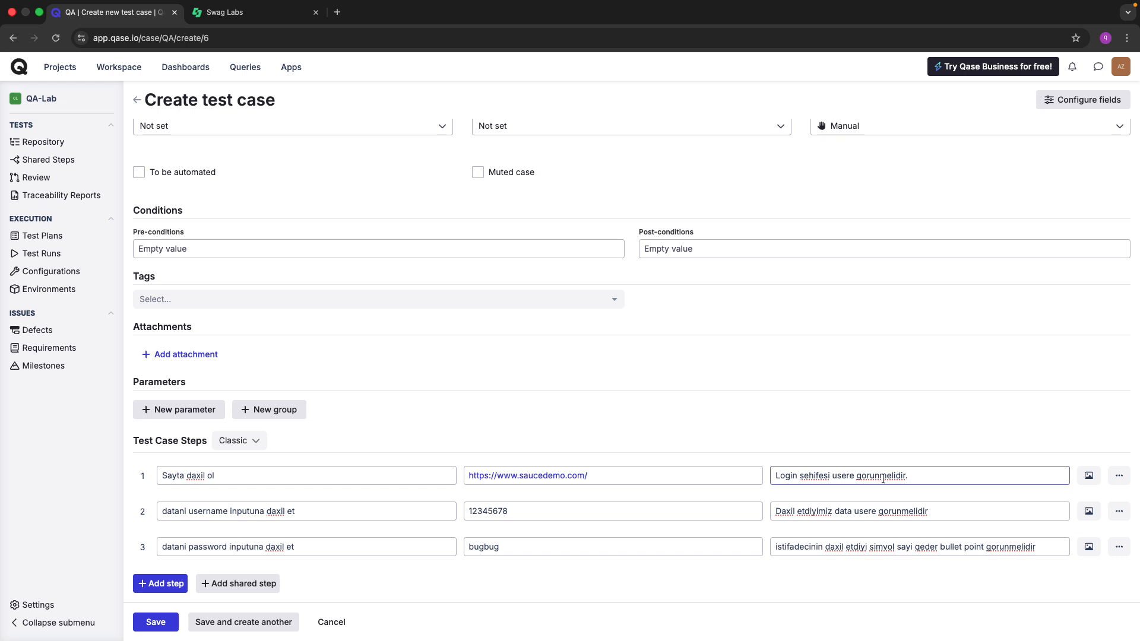
{"action": "scroll", "coordinate": [882, 479], "scroll_direction": "up", "scroll_amount": 5}
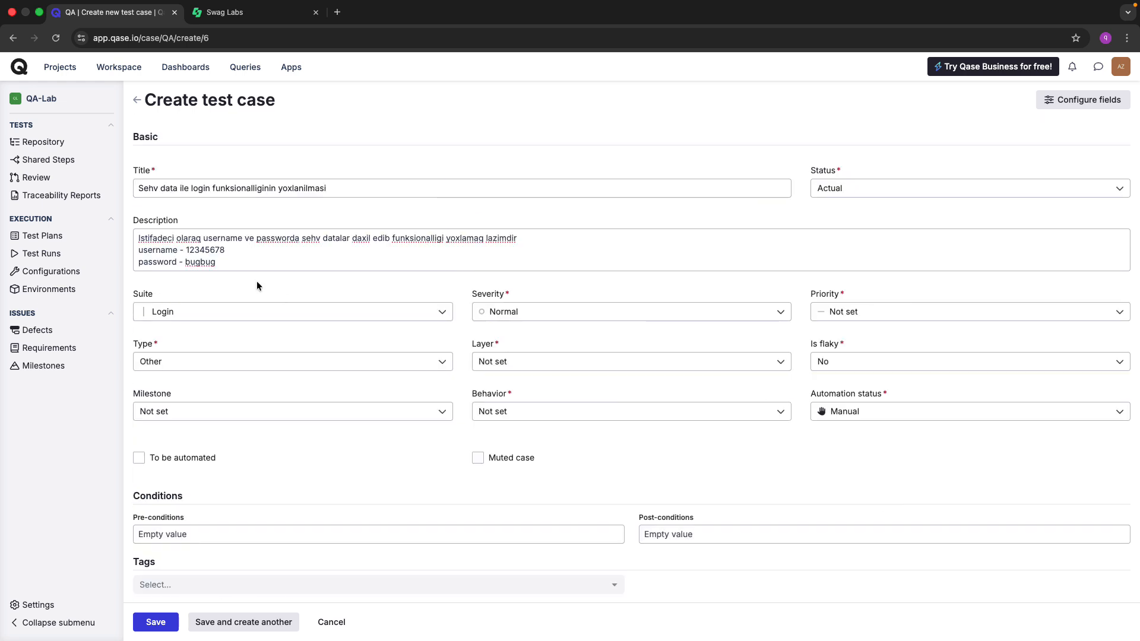
{"action": "left_click", "coordinate": [219, 260]}
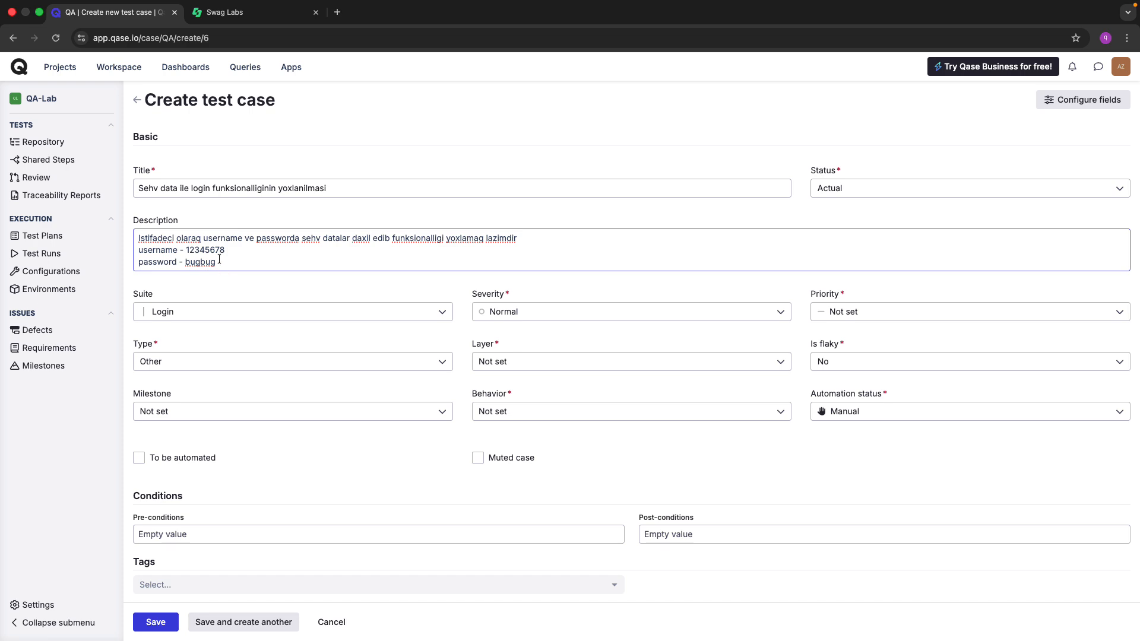
{"action": "scroll", "coordinate": [219, 260], "scroll_direction": "down", "scroll_amount": 5}
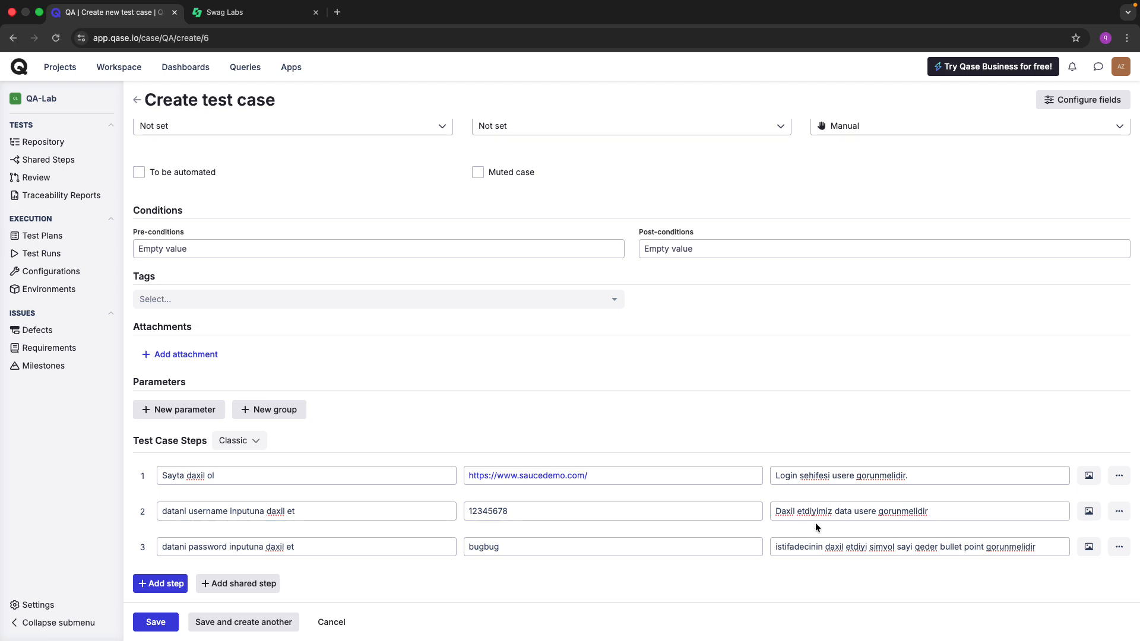
{"action": "key", "text": "ctrl+Tab"}
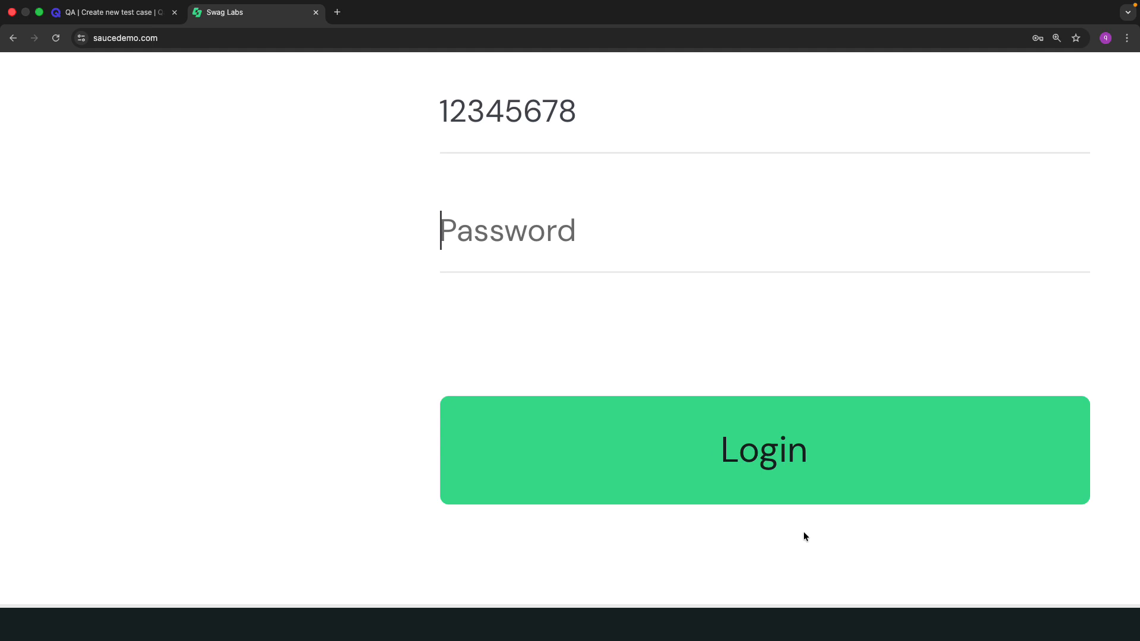
{"action": "type", "text": "123456"}
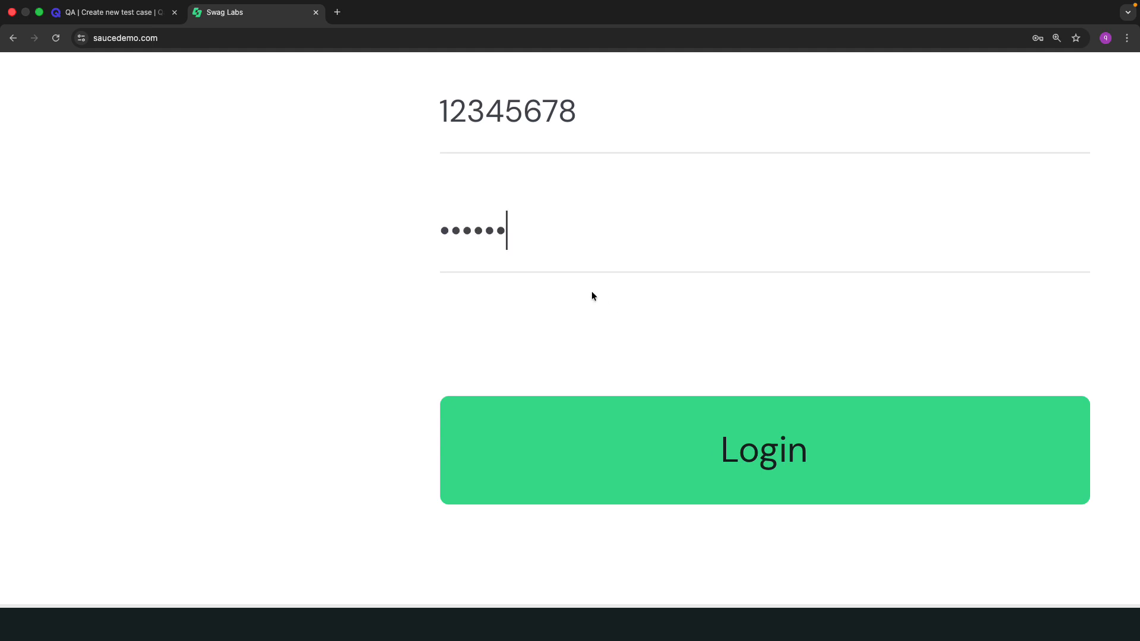
{"action": "key", "text": "super+minus"}
{"action": "key", "text": "super+minus"}
{"action": "key", "text": "super+minus"}
{"action": "key", "text": "super+minus"}
{"action": "key", "text": "super+minus"}
{"action": "key", "text": "super+minus"}
{"action": "key", "text": "super+minus"}
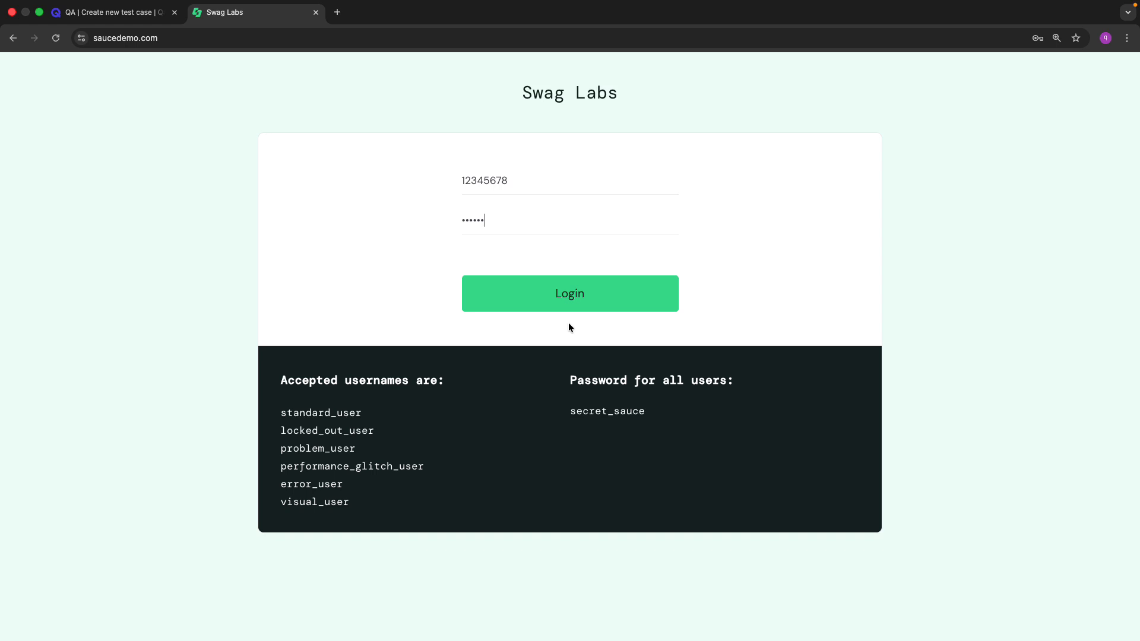
{"action": "key", "text": "ctrl+shift+Tab"}
Add step 4 with the action '"Login" buttonuna click et'.
{"action": "left_click", "coordinate": [178, 583]}
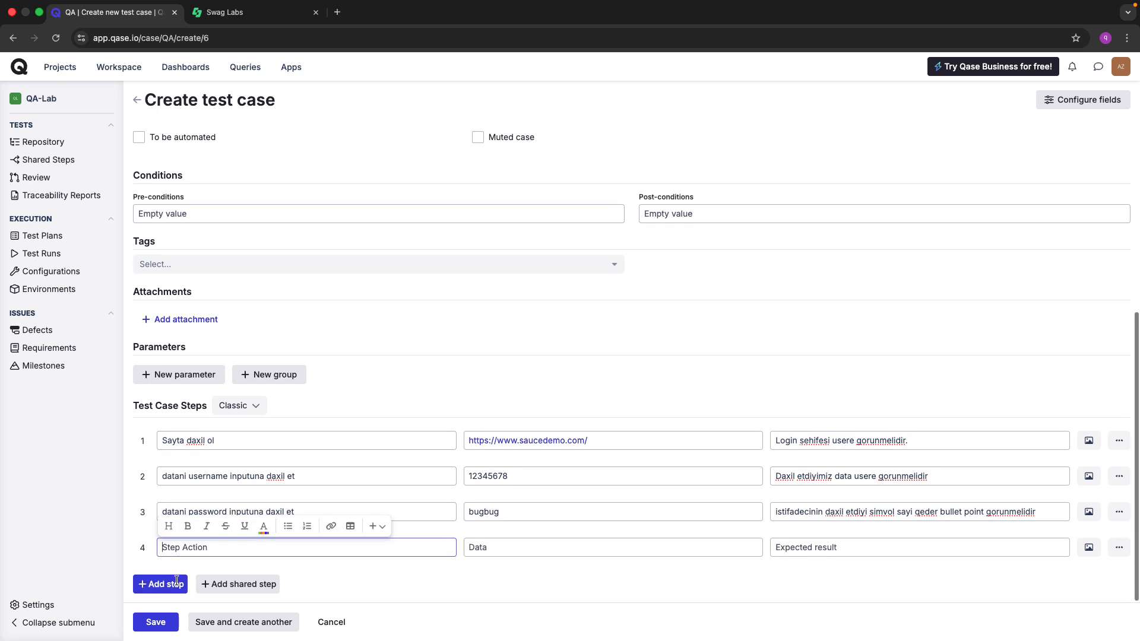
{"action": "type", "text": "Login"}
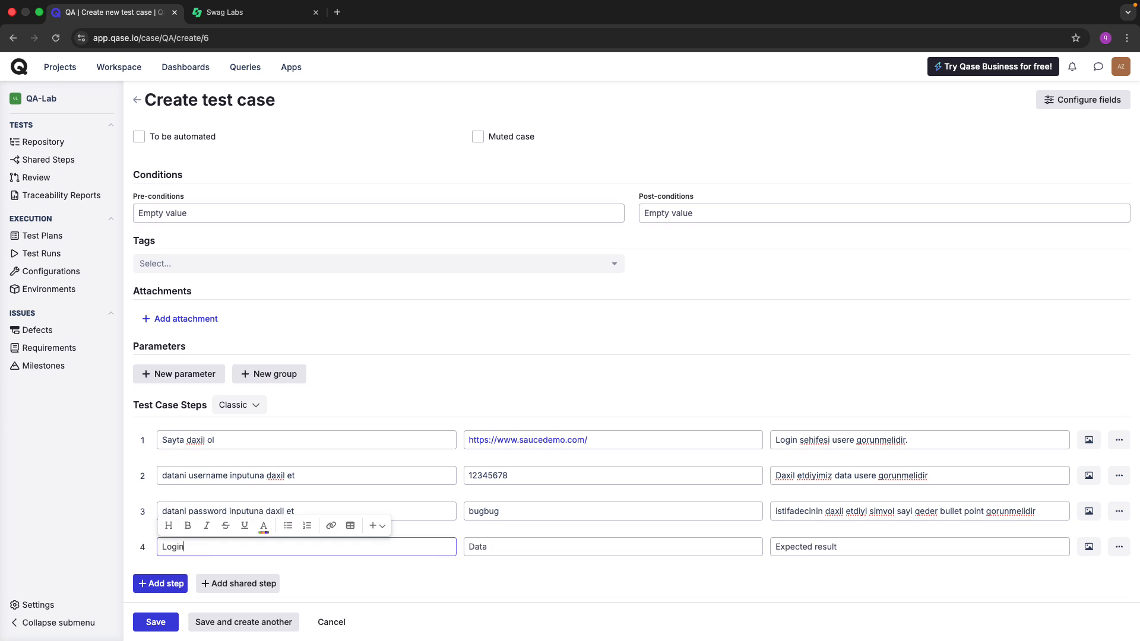
{"action": "type", "text": "\""}
{"action": "key", "text": "ctrl+Tab"}
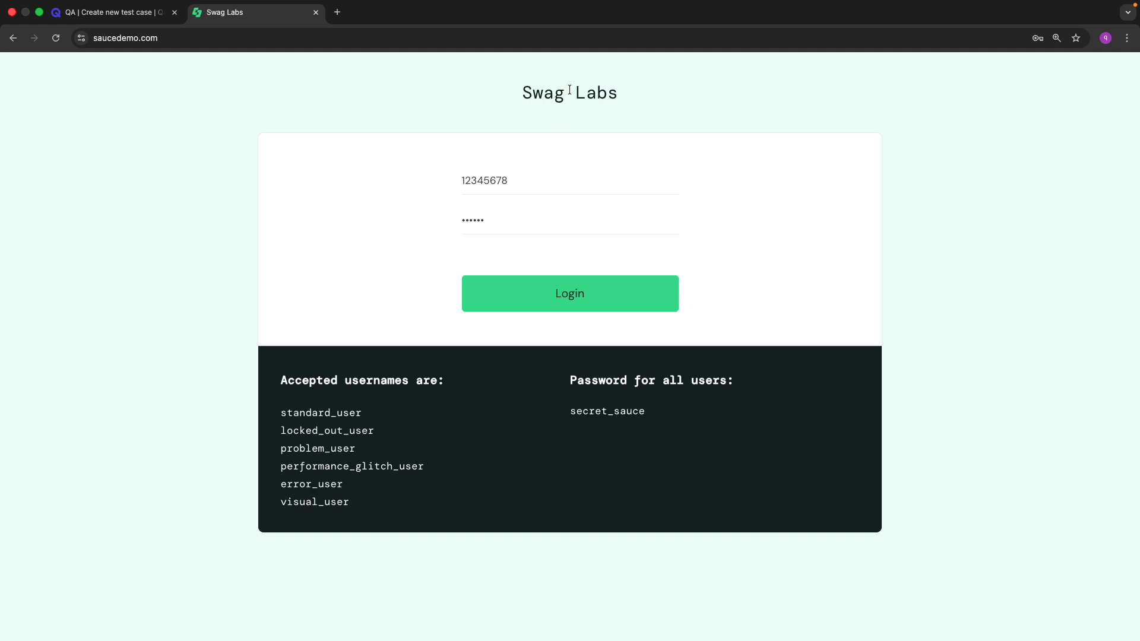
{"action": "left_click_drag", "start_coordinate": [517, 94], "coordinate": [632, 97]}
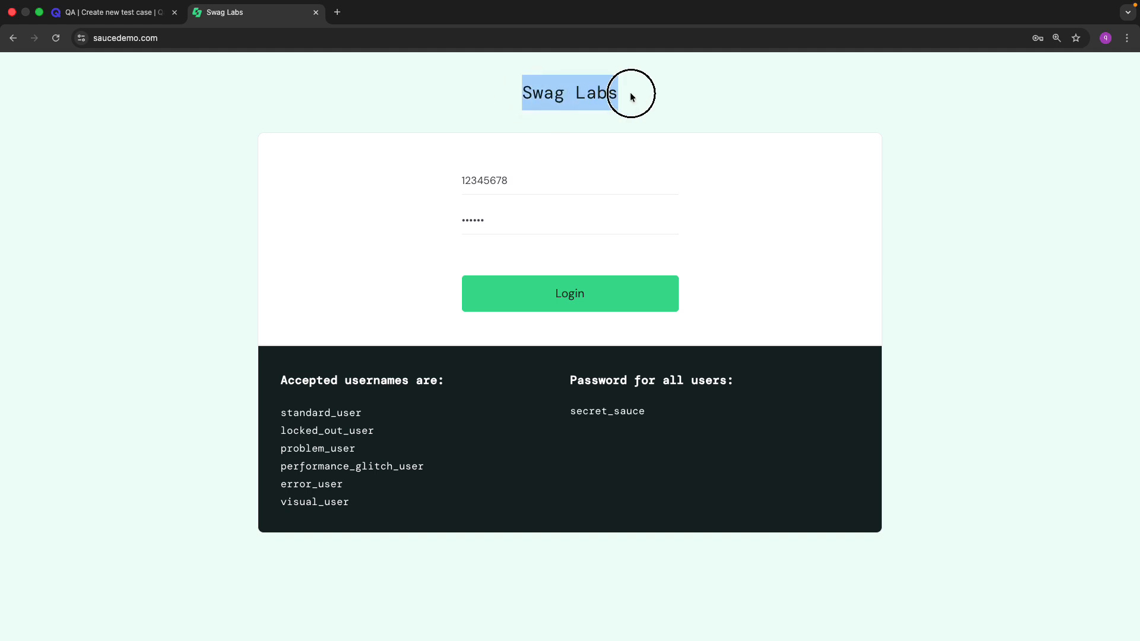
{"action": "key", "text": "ctrl+shift+Tab"}
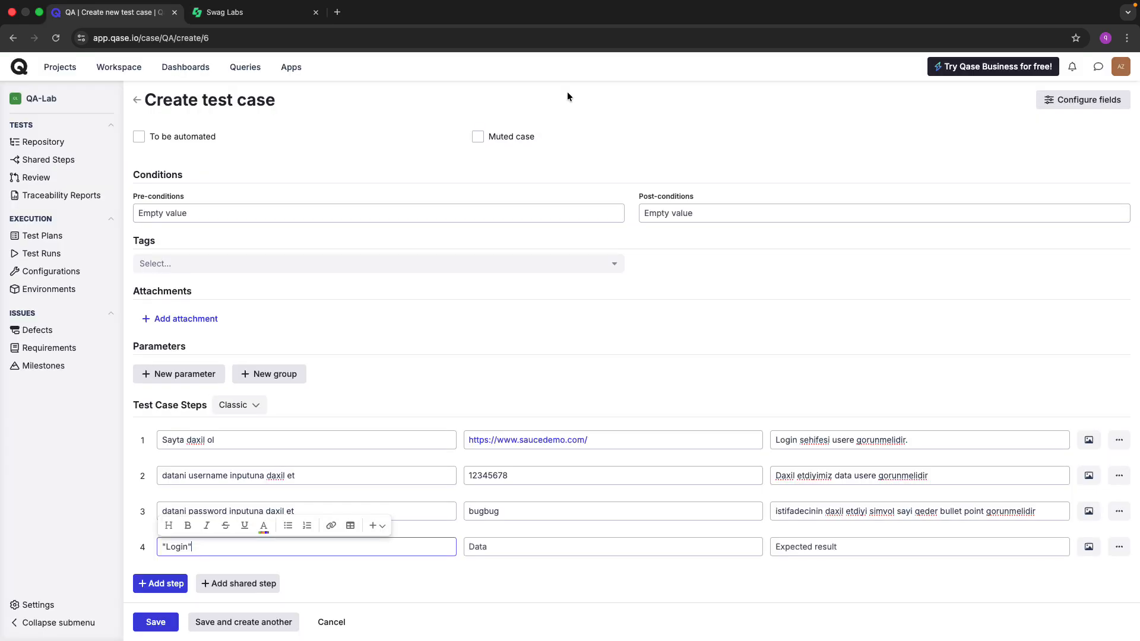
{"action": "left_click", "coordinate": [234, 545]}
{"action": "key", "text": "ctrl+Tab"}
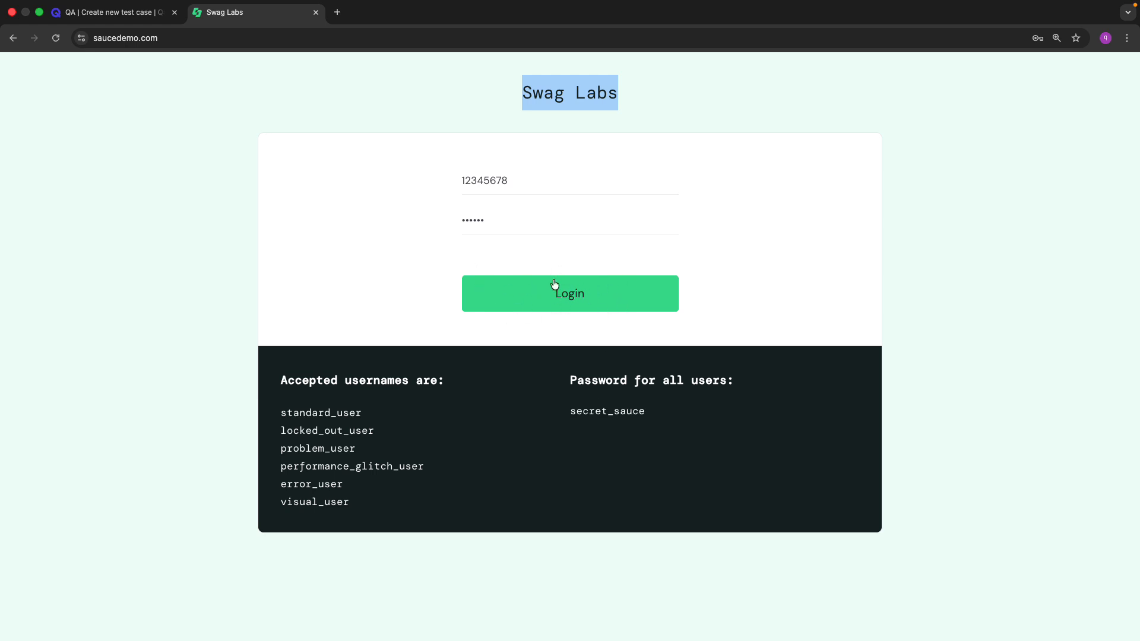
{"action": "key", "text": "ctrl+shift+Tab"}
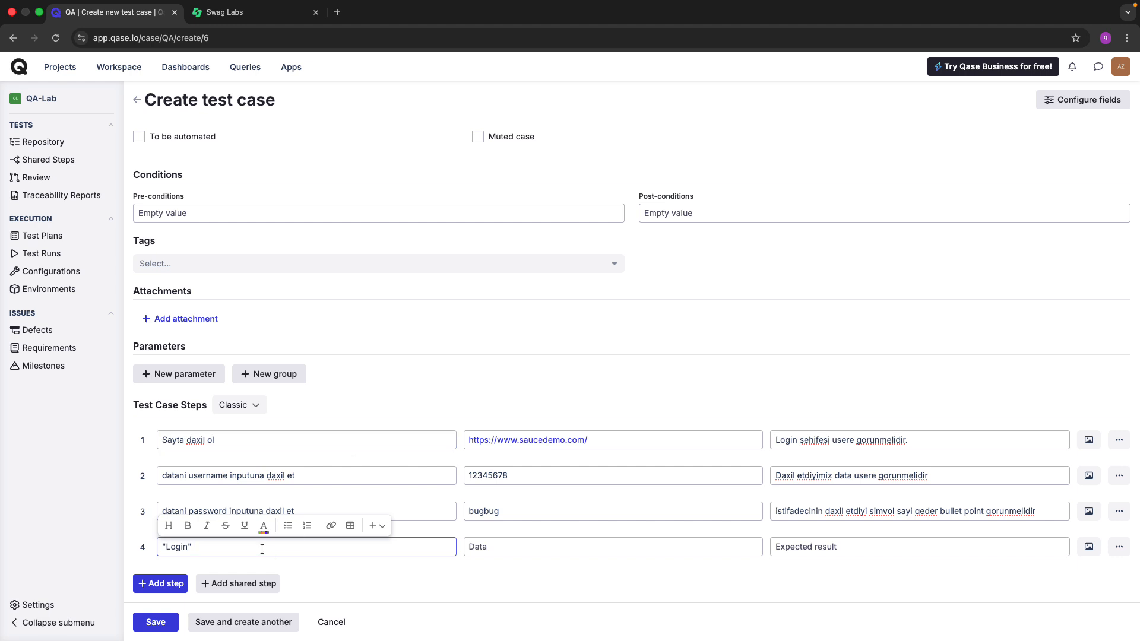
{"action": "type", "text": "buttonuna click et"}
{"action": "left_click", "coordinate": [565, 569]}
{"action": "left_click", "coordinate": [507, 549]}
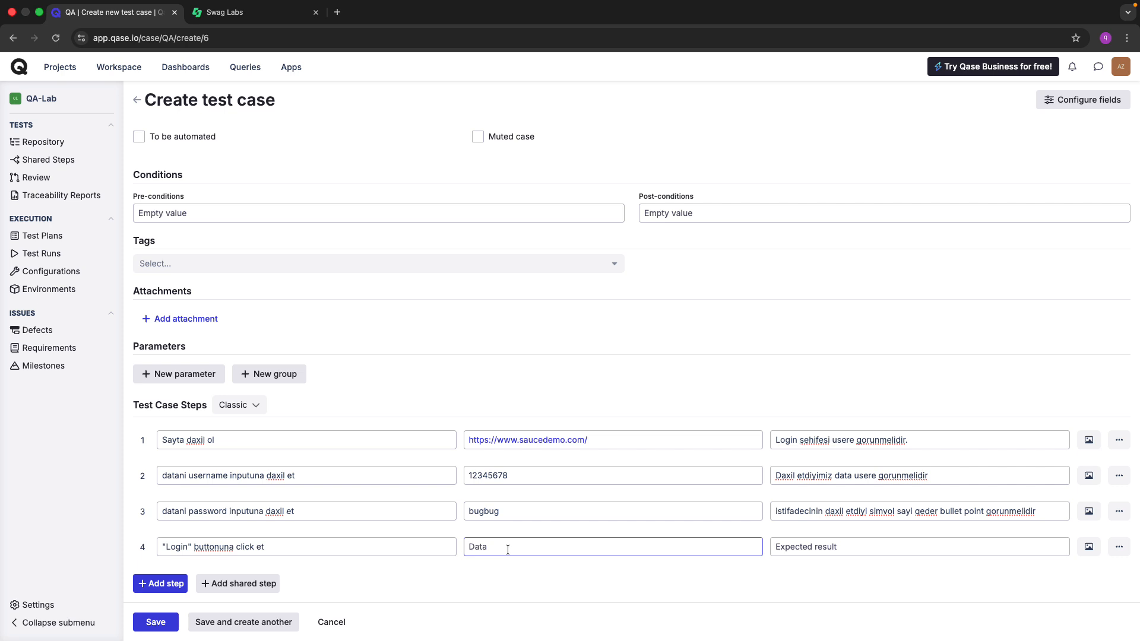
{"action": "left_click", "coordinate": [331, 283]}
Submit the Swag Labs login with invalid credentials and copy the 'Epic sadface' error message.
{"action": "left_click", "coordinate": [225, 13]}
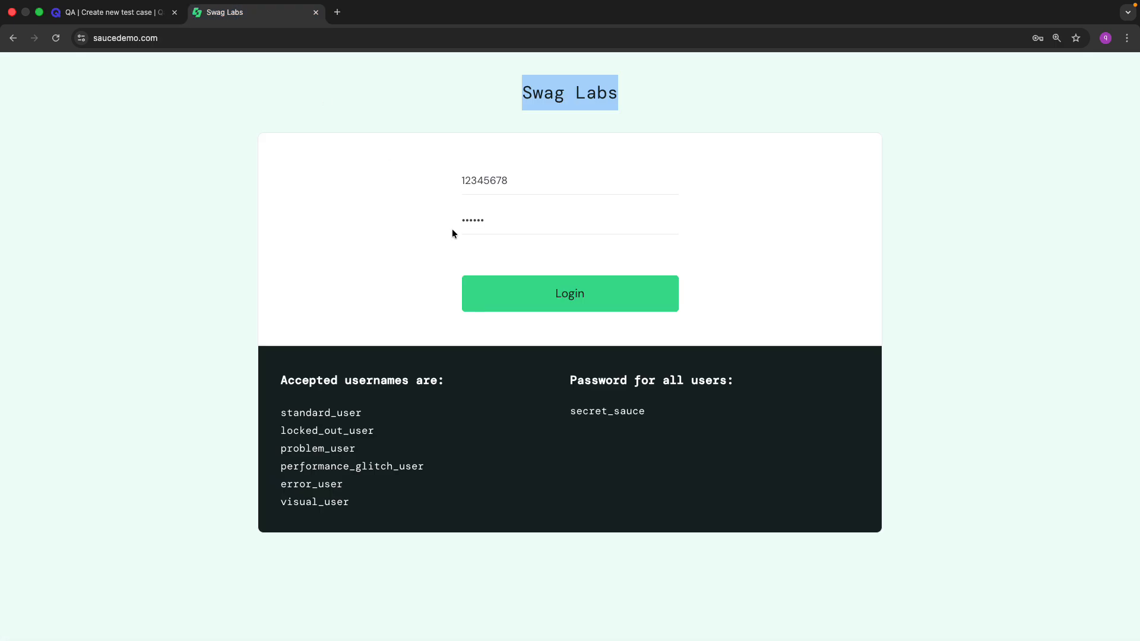
{"action": "left_click", "coordinate": [418, 285]}
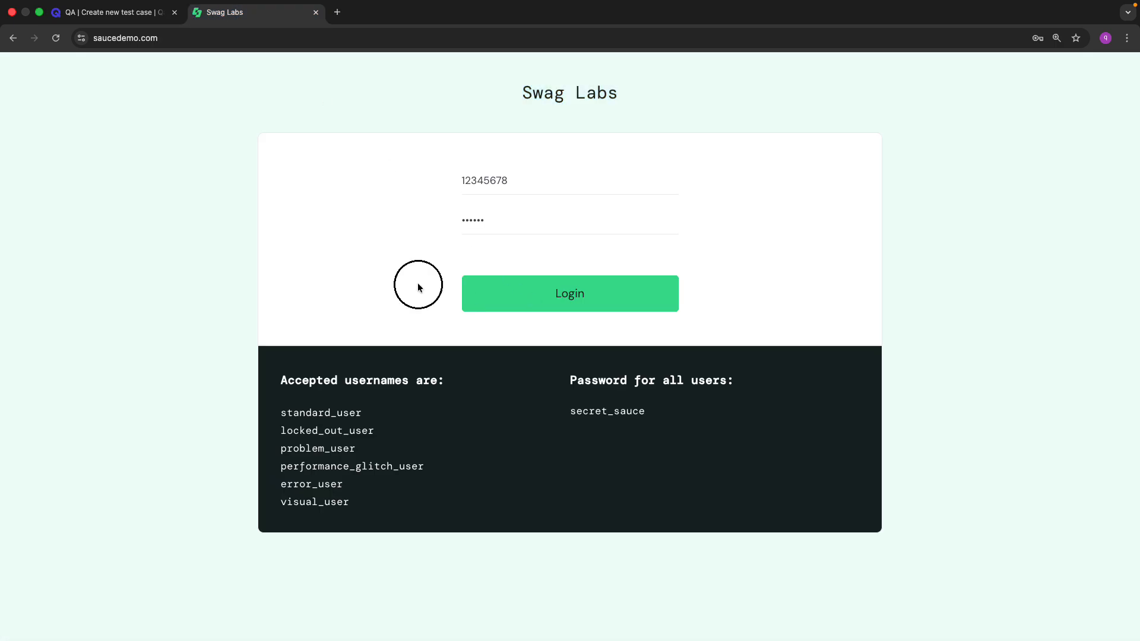
{"action": "left_click", "coordinate": [591, 301]}
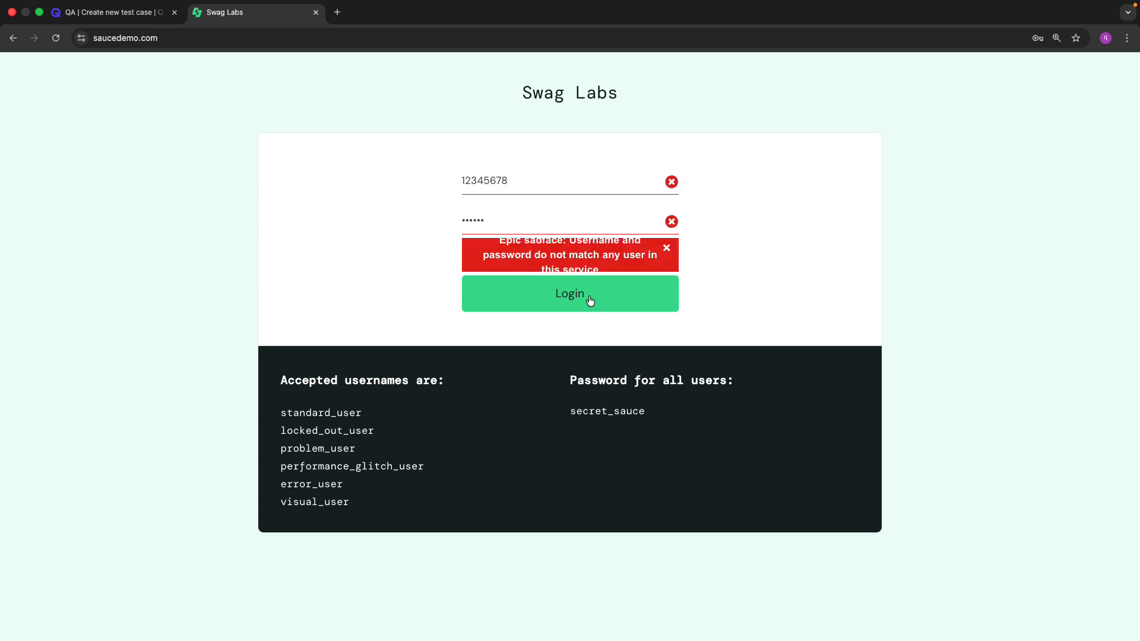
{"action": "scroll", "coordinate": [584, 242], "scroll_direction": "up", "scroll_amount": 5}
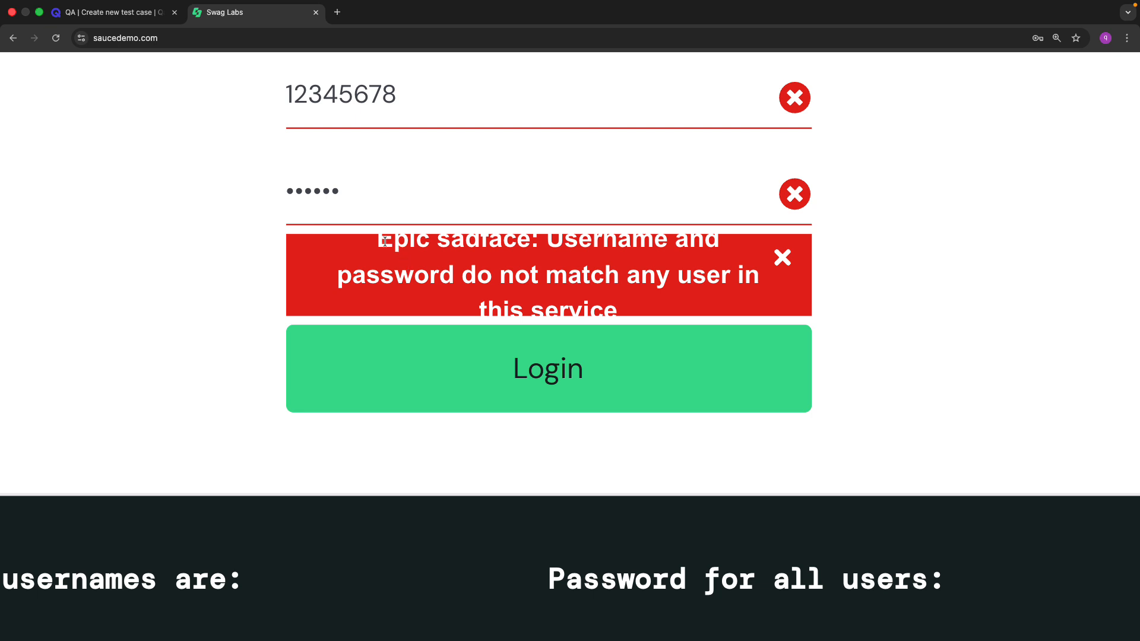
{"action": "left_click_drag", "start_coordinate": [383, 241], "coordinate": [626, 302]}
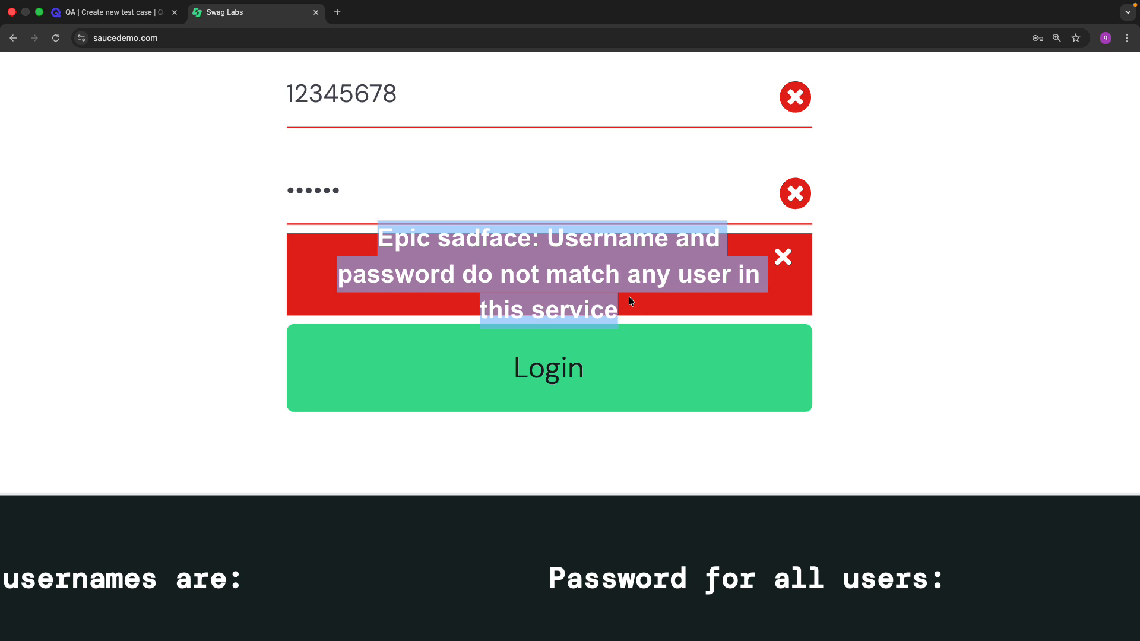
{"action": "right_click", "coordinate": [558, 280]}
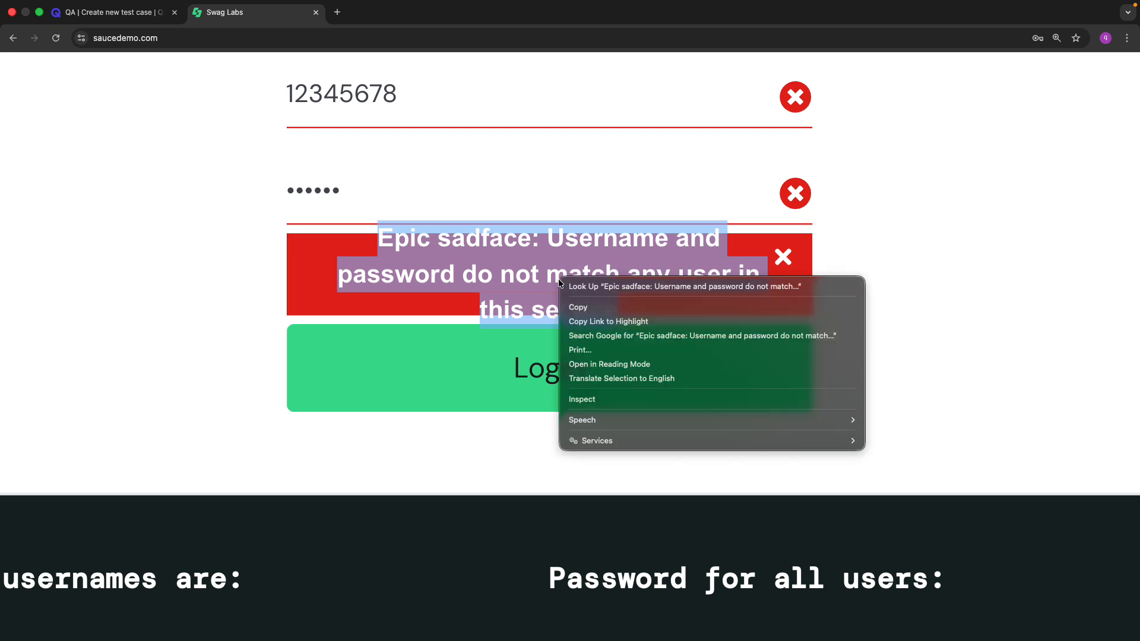
{"action": "left_click", "coordinate": [593, 308]}
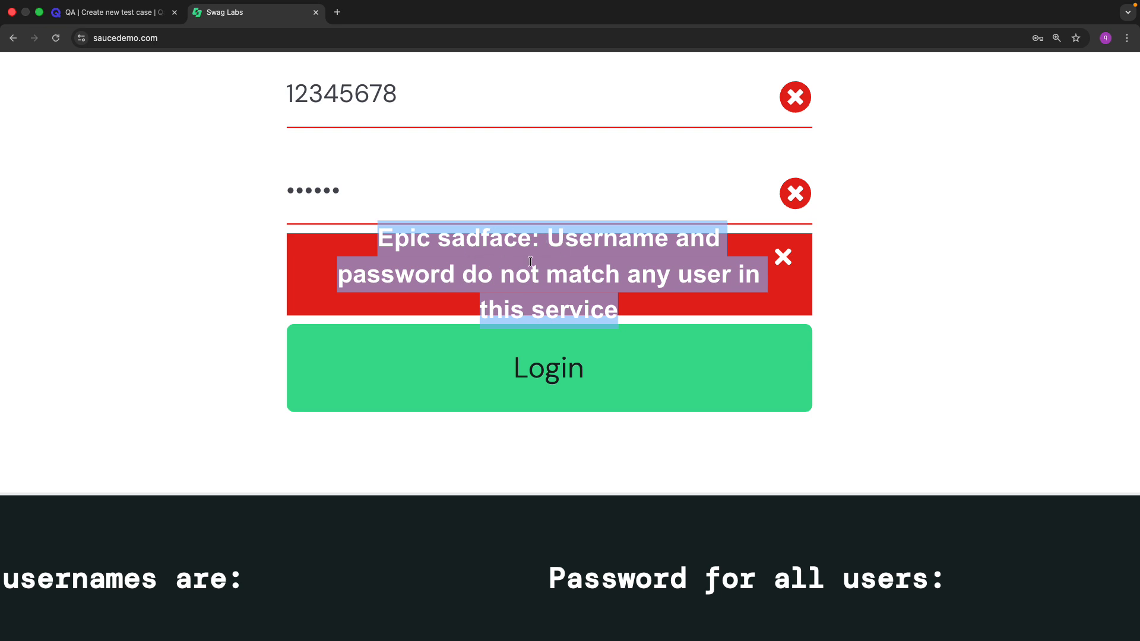
{"action": "left_click", "coordinate": [141, 22]}
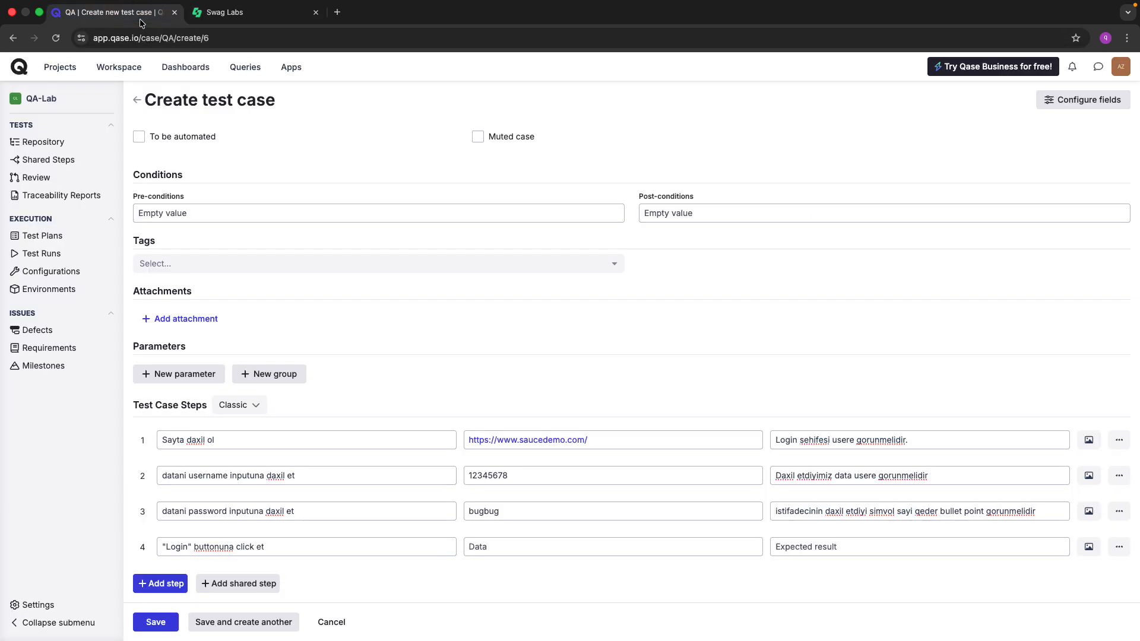
Set step 4's expected result to user "<error message>" error mesajini gormelidir. and save the test case.
{"action": "left_click", "coordinate": [805, 547]}
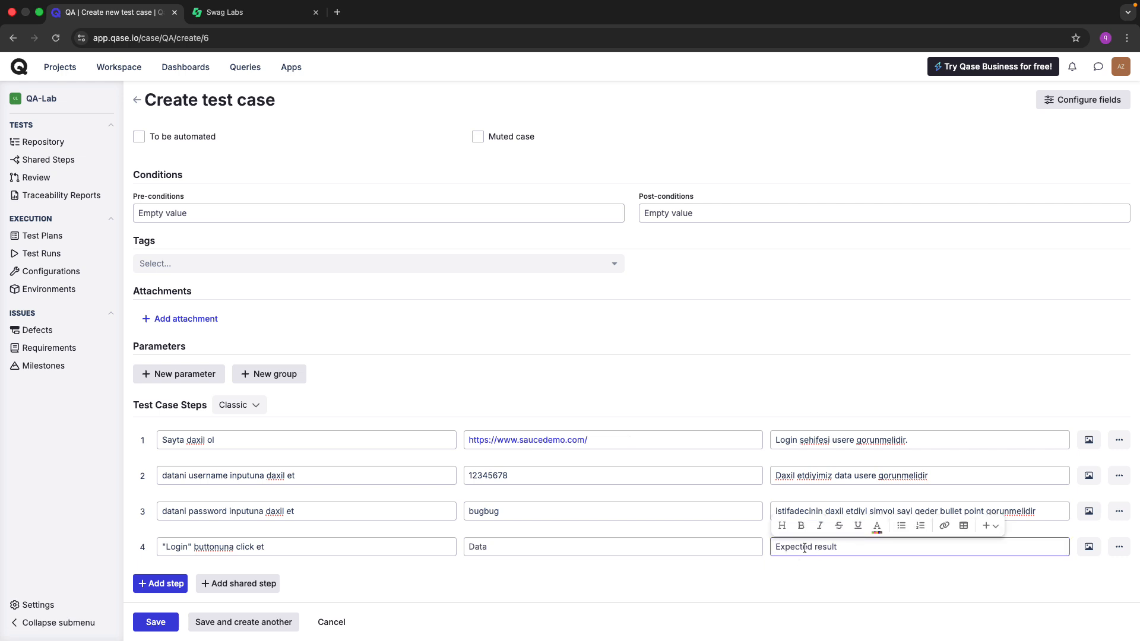
{"action": "type", "text": "user \"\""}
{"action": "key", "text": "super+v"}
{"action": "type", "text": "error me"}
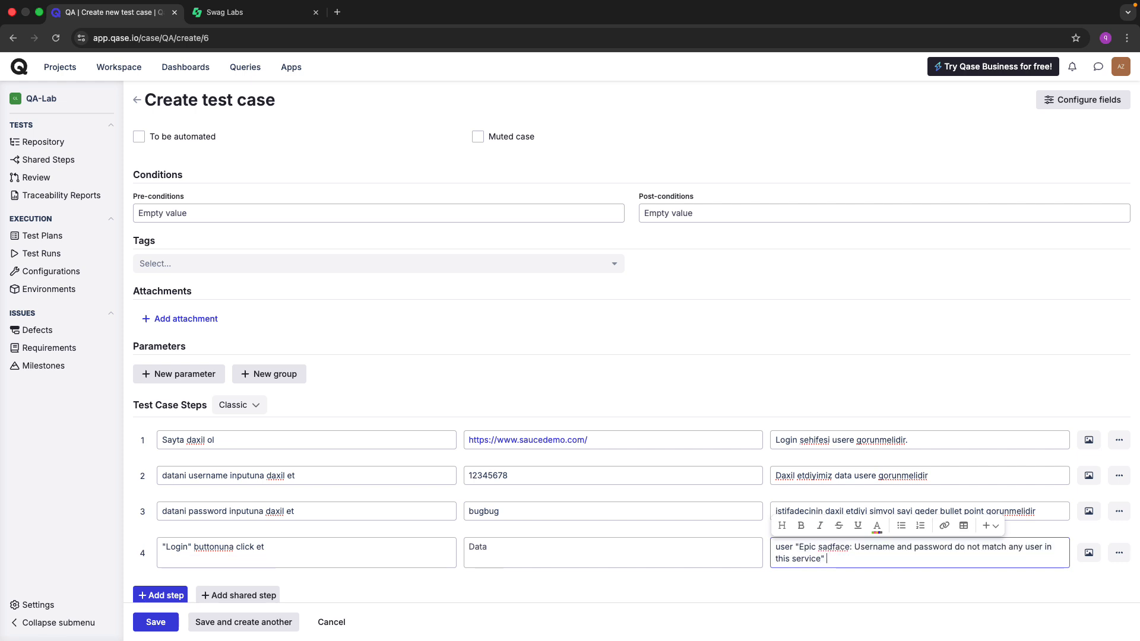
{"action": "type", "text": "sajini gormelidir"}
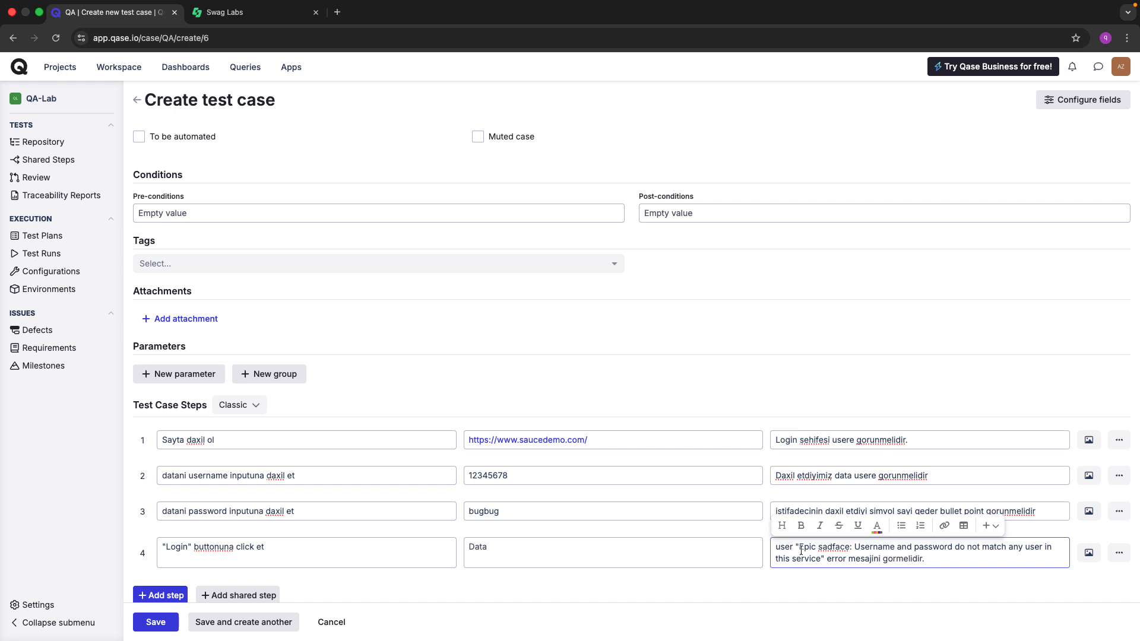
{"action": "type", "text": "."}
{"action": "left_click", "coordinate": [533, 589]}
{"action": "scroll", "coordinate": [533, 589], "scroll_direction": "down", "scroll_amount": 1}
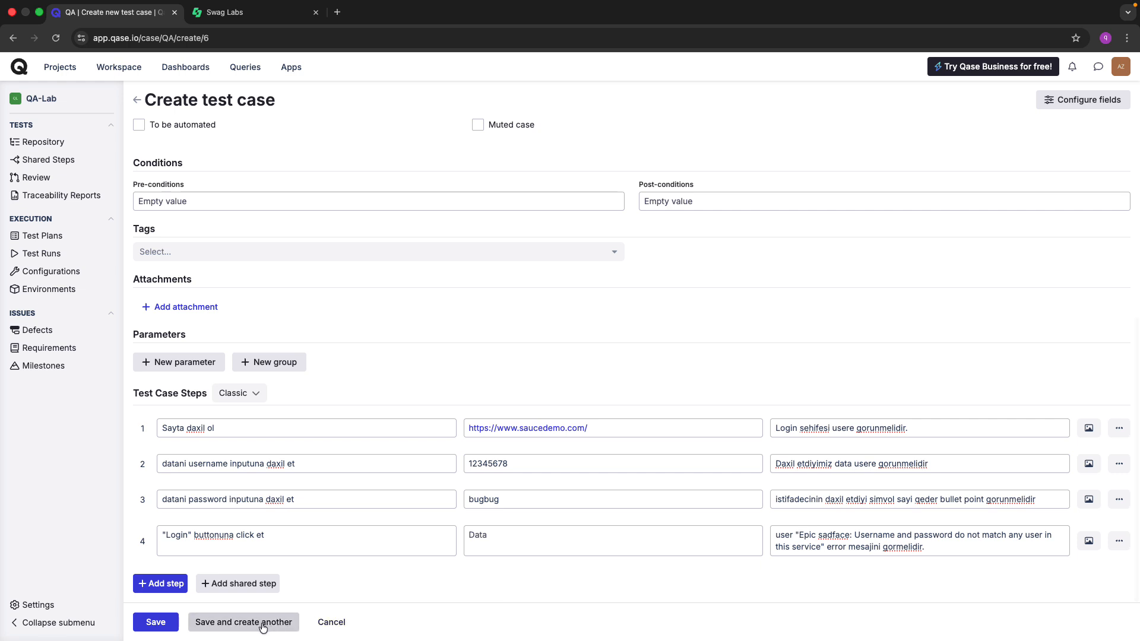
{"action": "left_click", "coordinate": [155, 622]}
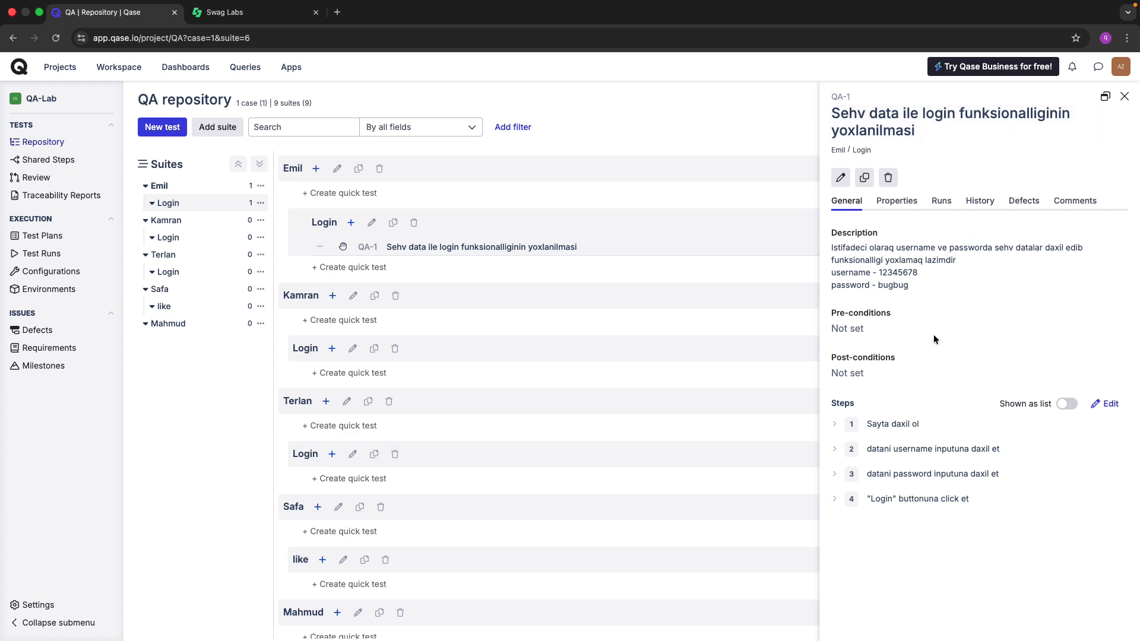
Expand QA-1's step 1 to review its saucedemo URL input and expected result.
{"action": "left_click", "coordinate": [835, 423]}
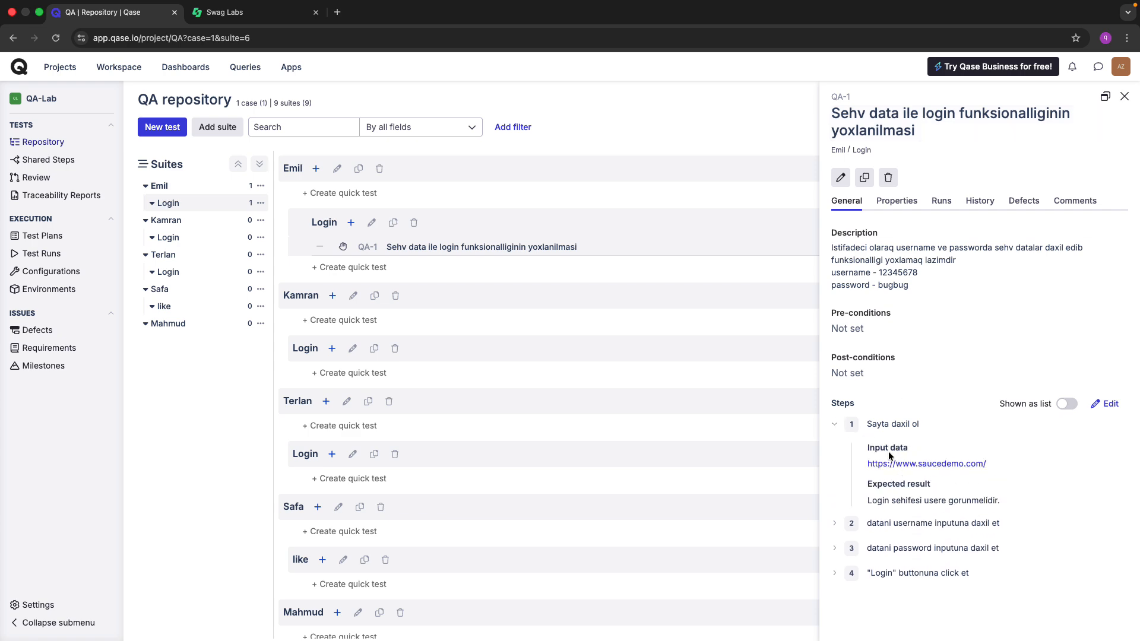
{"action": "scroll", "coordinate": [919, 438], "scroll_direction": "up", "scroll_amount": 5}
{"action": "scroll", "coordinate": [920, 438], "scroll_direction": "down", "scroll_amount": 2}
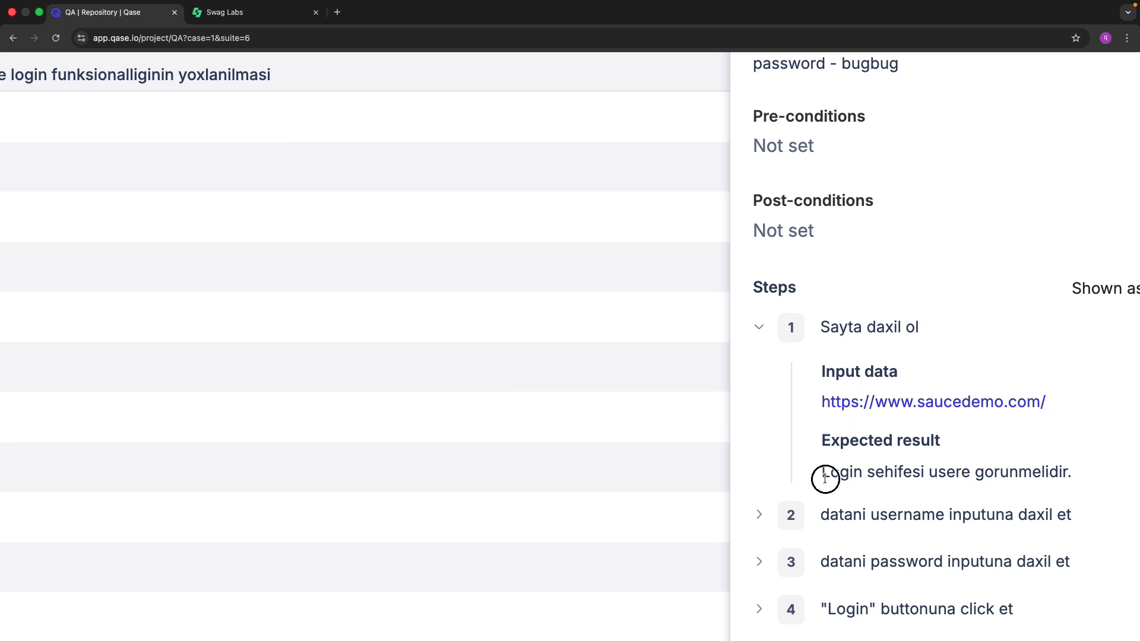
{"action": "left_click_drag", "start_coordinate": [824, 478], "coordinate": [1089, 475]}
{"action": "left_click", "coordinate": [1035, 447]}
Collapse step 1 of QA-1 and bring back the Swag Labs login page with its 'Epic sadface' error.
{"action": "left_click", "coordinate": [759, 327]}
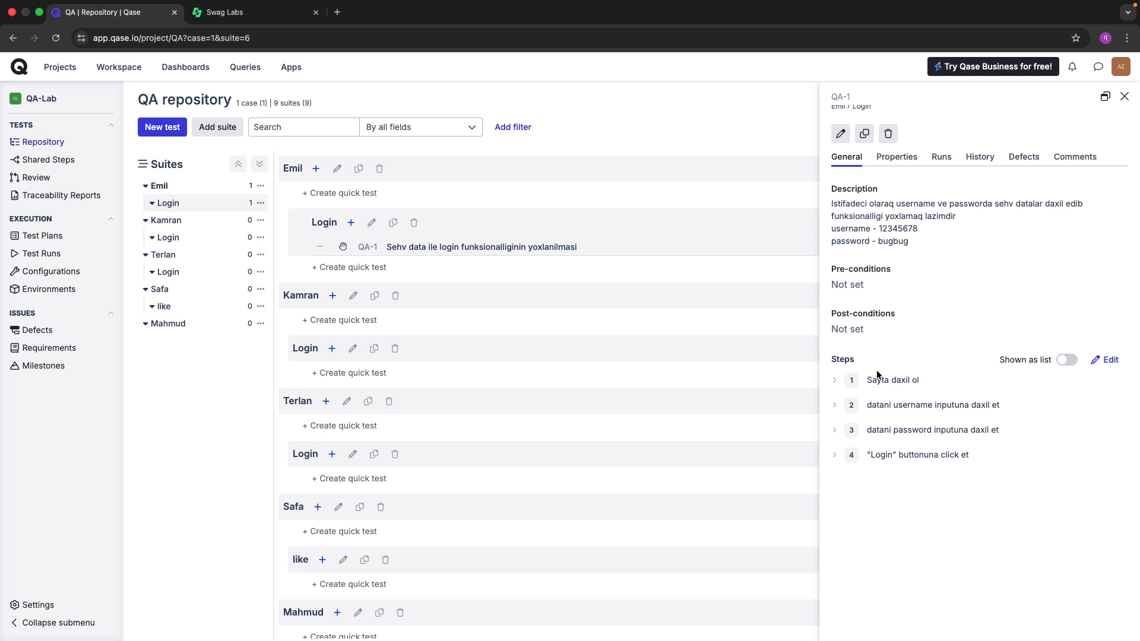
{"action": "key", "text": "ctrl+Tab"}
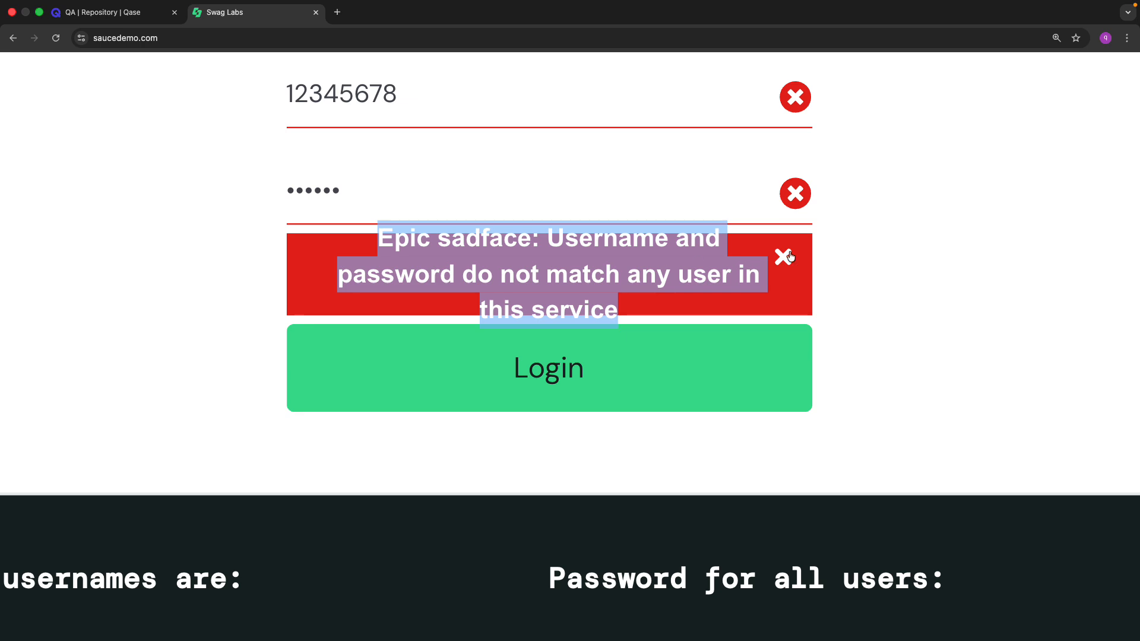
{"action": "left_click", "coordinate": [918, 224]}
Reload the Swag Labs login page to clear the error and empty fields, then return to Qase.
{"action": "scroll", "coordinate": [918, 223], "scroll_direction": "down", "scroll_amount": 5}
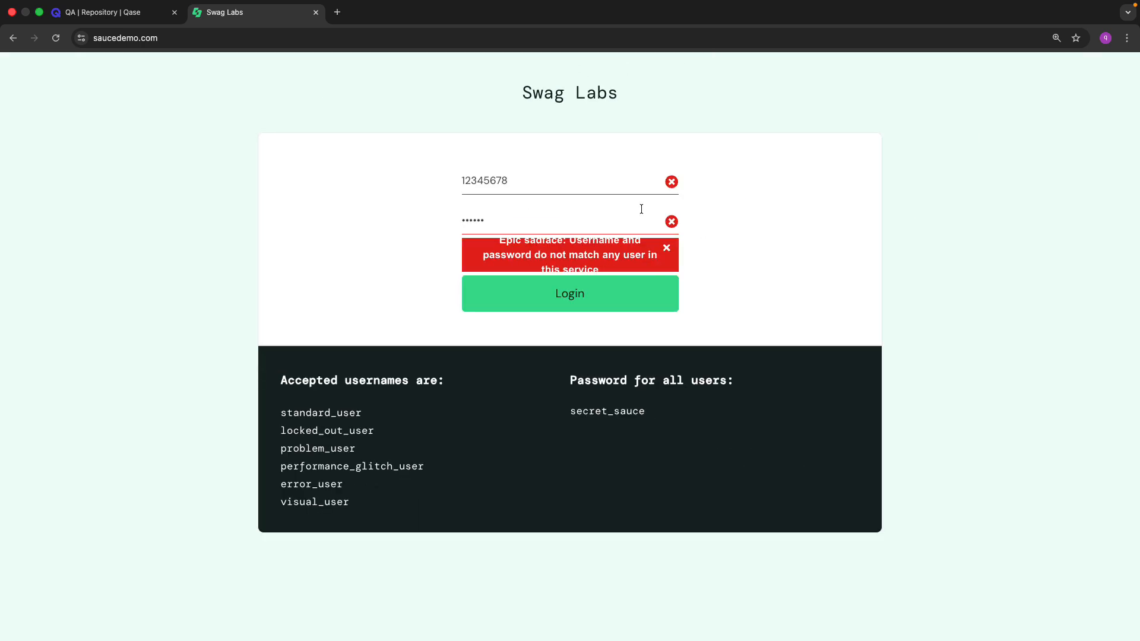
{"action": "key", "text": "super+r"}
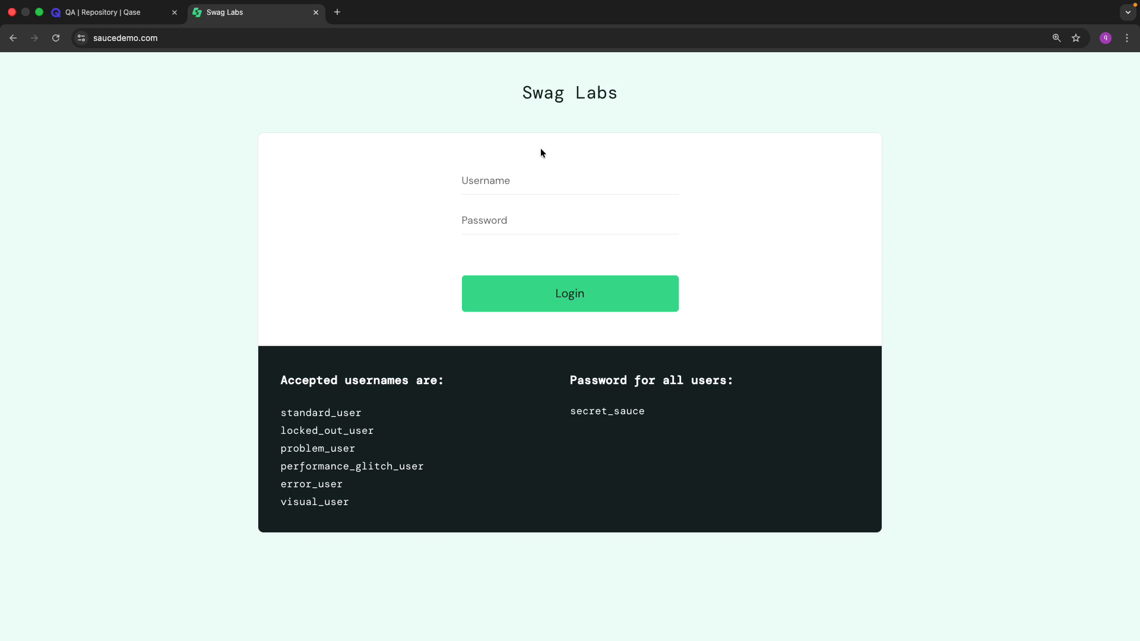
{"action": "key", "text": "ctrl+shift+Tab"}
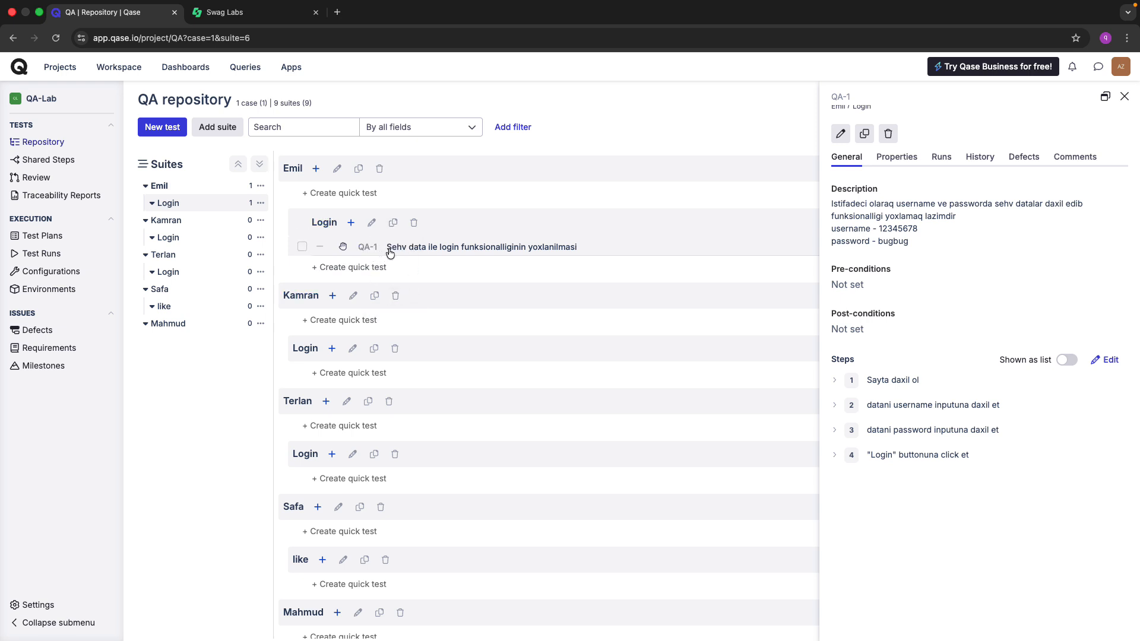
{"action": "left_click", "coordinate": [303, 247]}
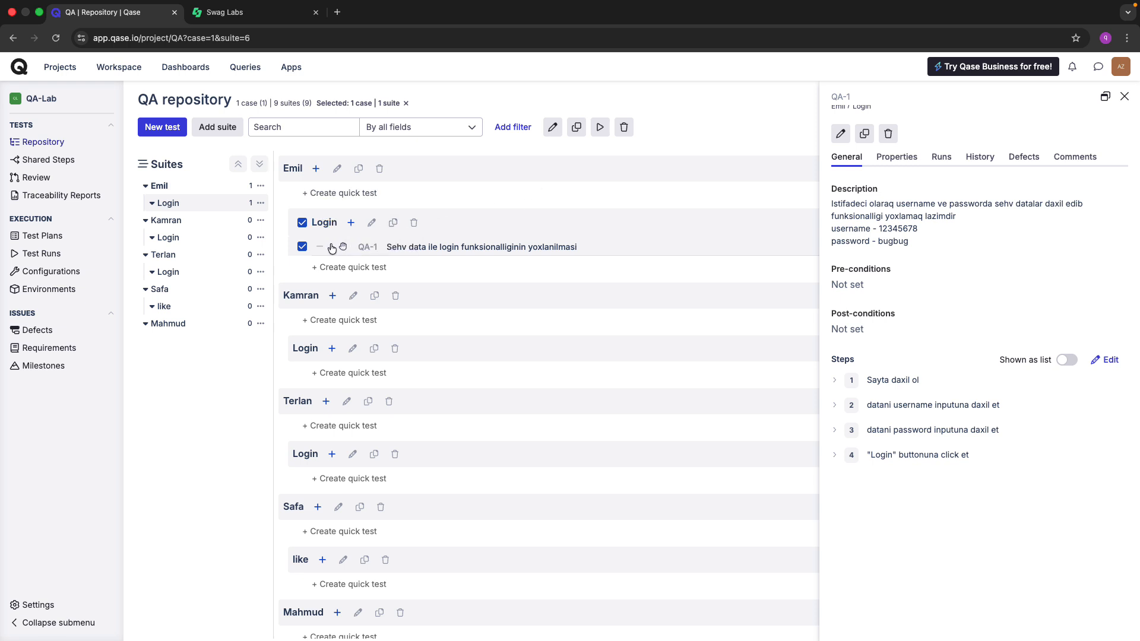
{"action": "left_click", "coordinate": [302, 247]}
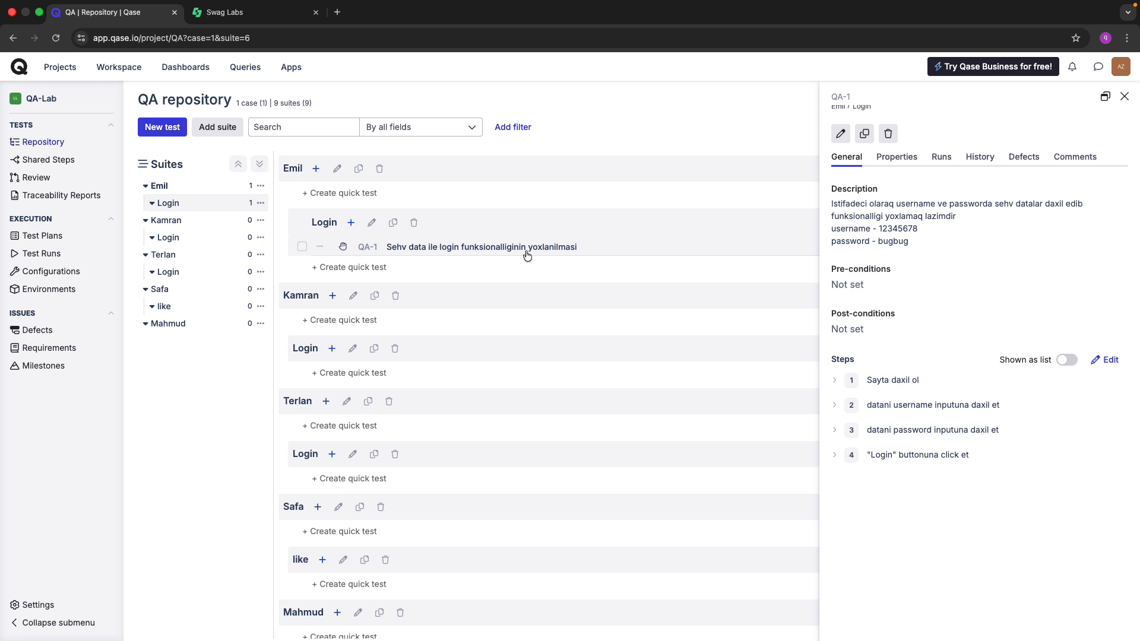
{"action": "left_click", "coordinate": [863, 134]}
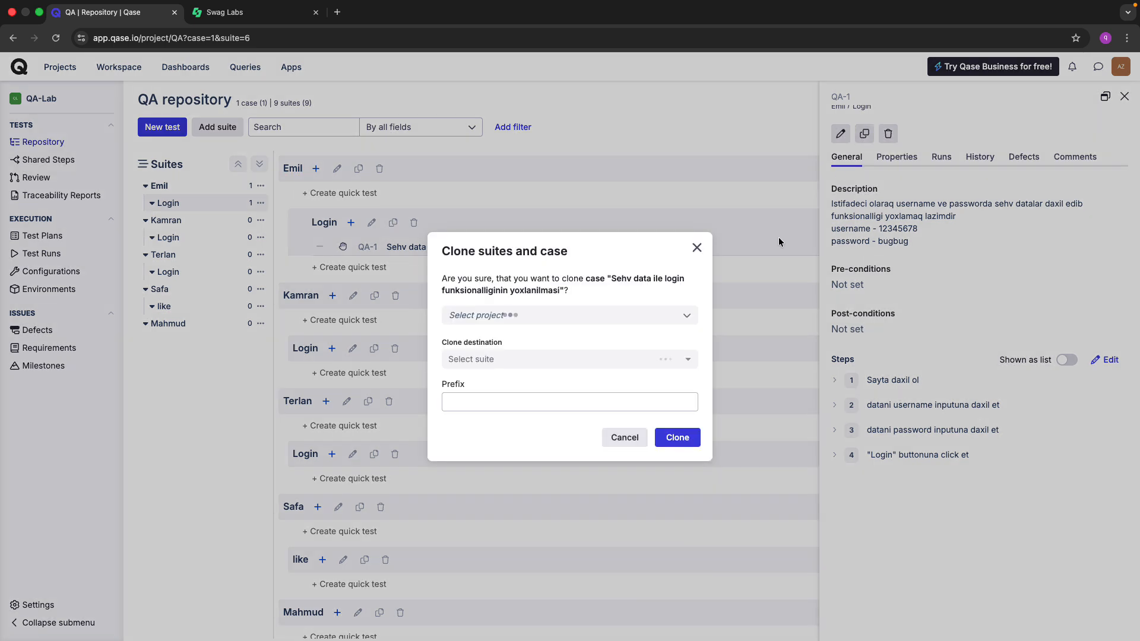
{"action": "left_click", "coordinate": [516, 361]}
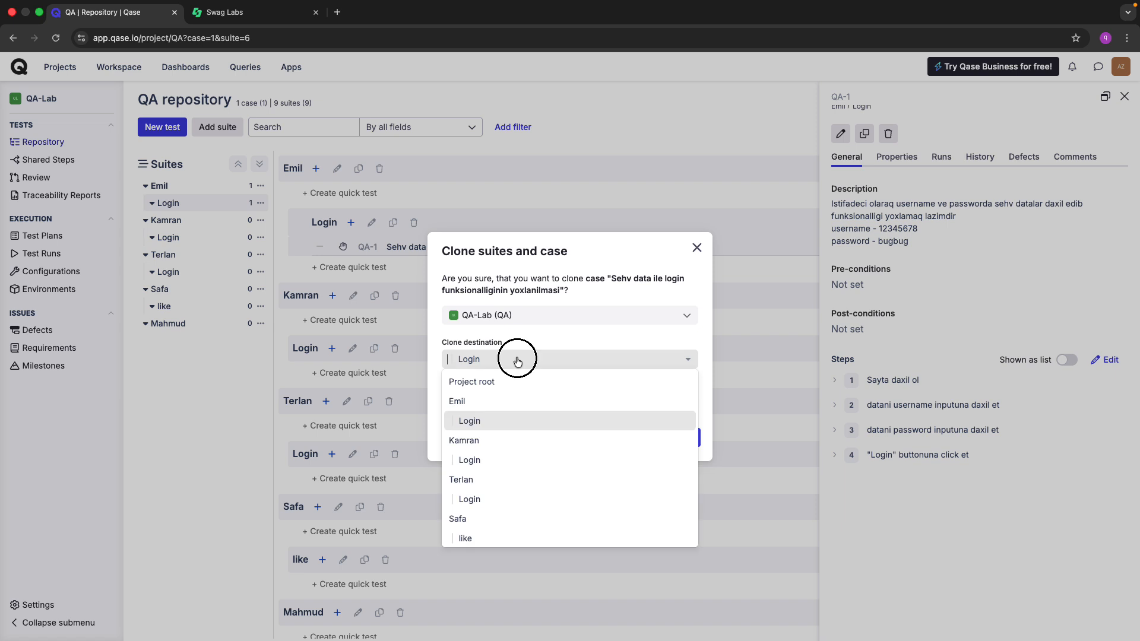
{"action": "left_click", "coordinate": [518, 359]}
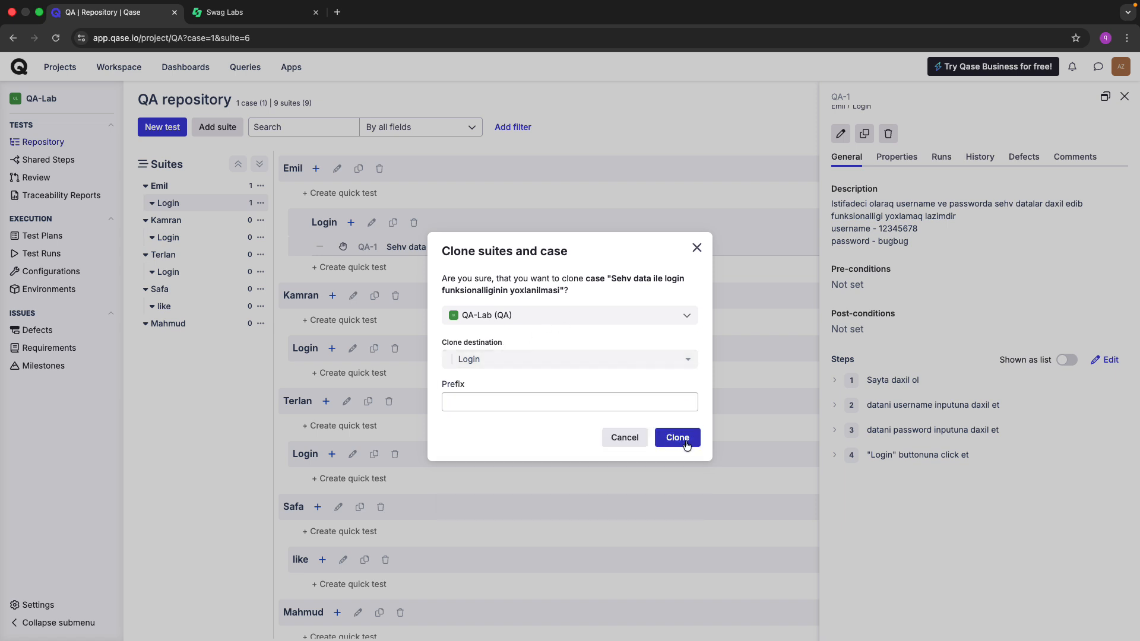
{"action": "left_click", "coordinate": [697, 248]}
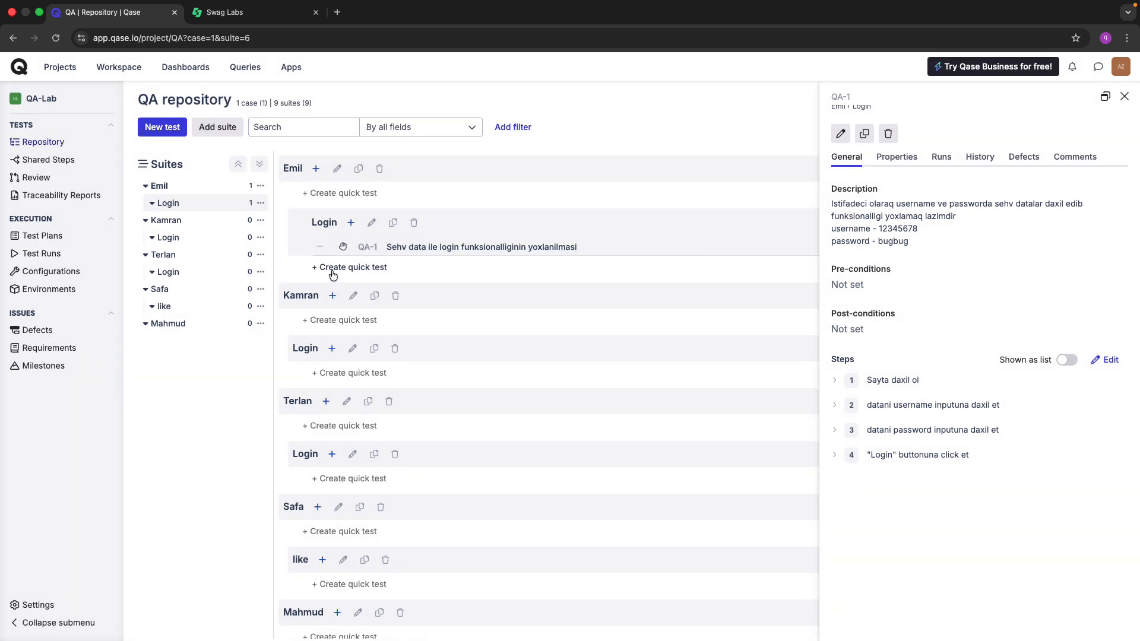
{"action": "left_click", "coordinate": [303, 248]}
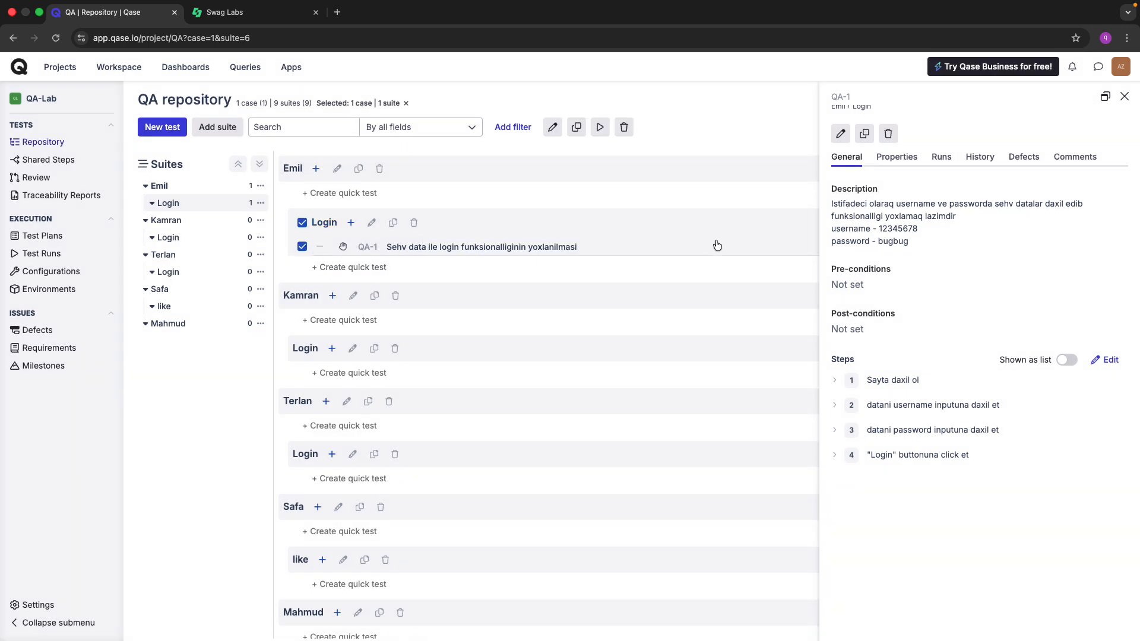
{"action": "left_click", "coordinate": [303, 247]}
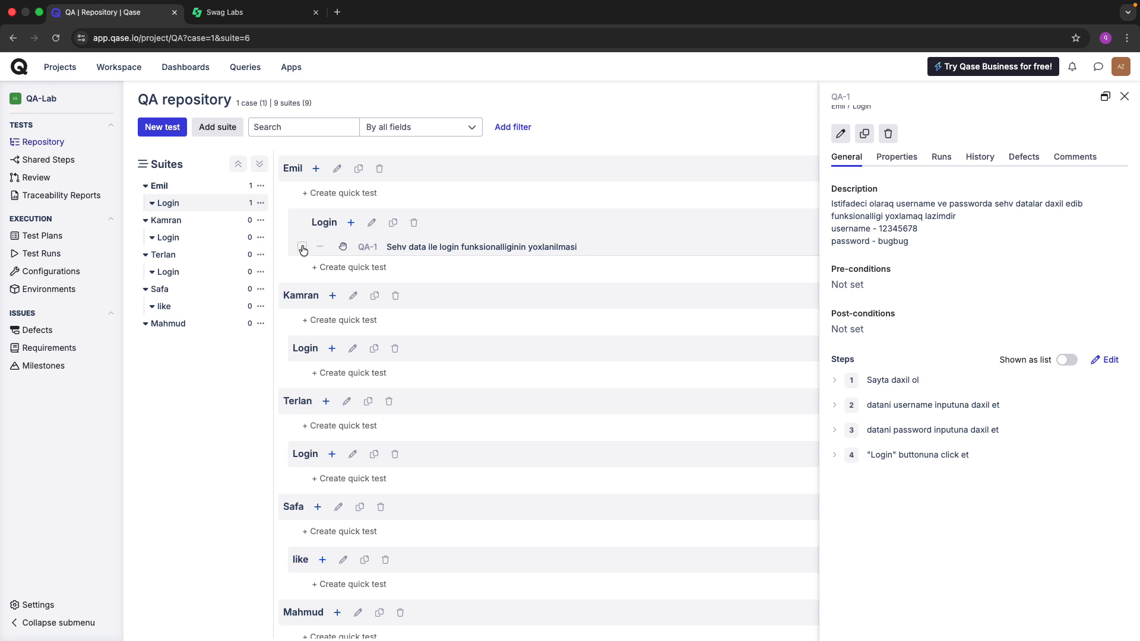
{"action": "left_click", "coordinate": [393, 223]}
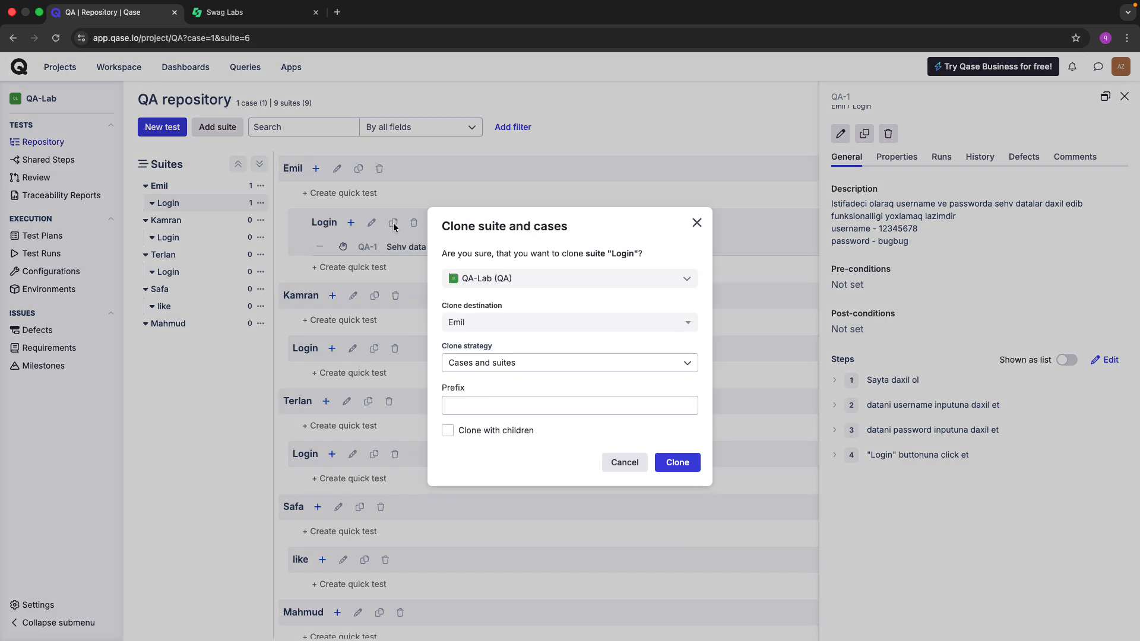
{"action": "left_click", "coordinate": [695, 224]}
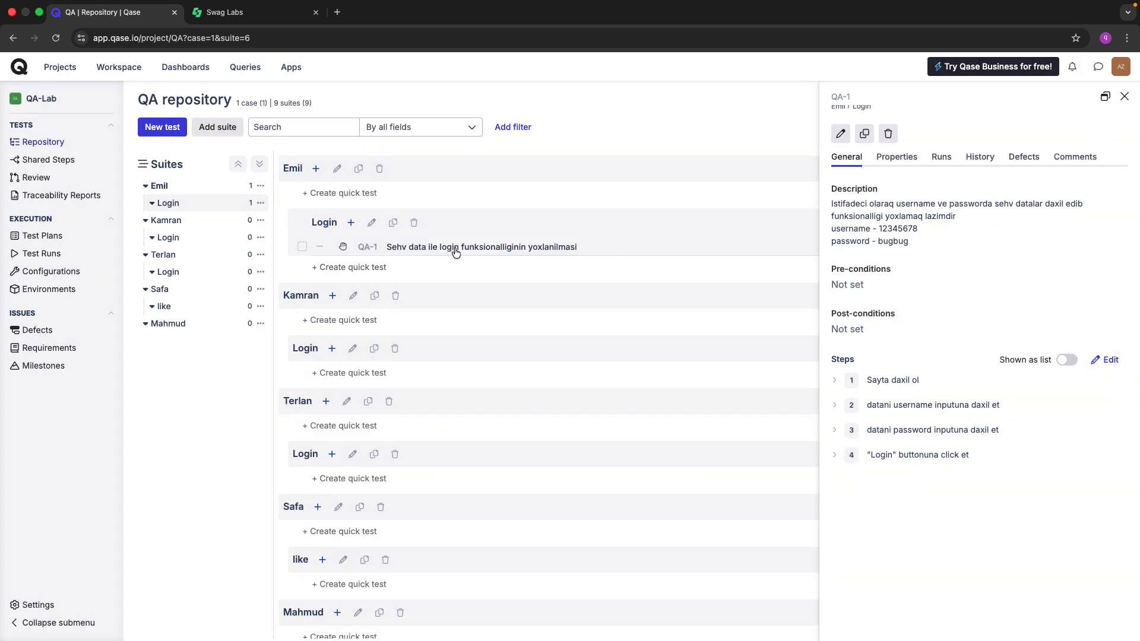
{"action": "left_click", "coordinate": [364, 268]}
{"action": "left_click", "coordinate": [418, 248]}
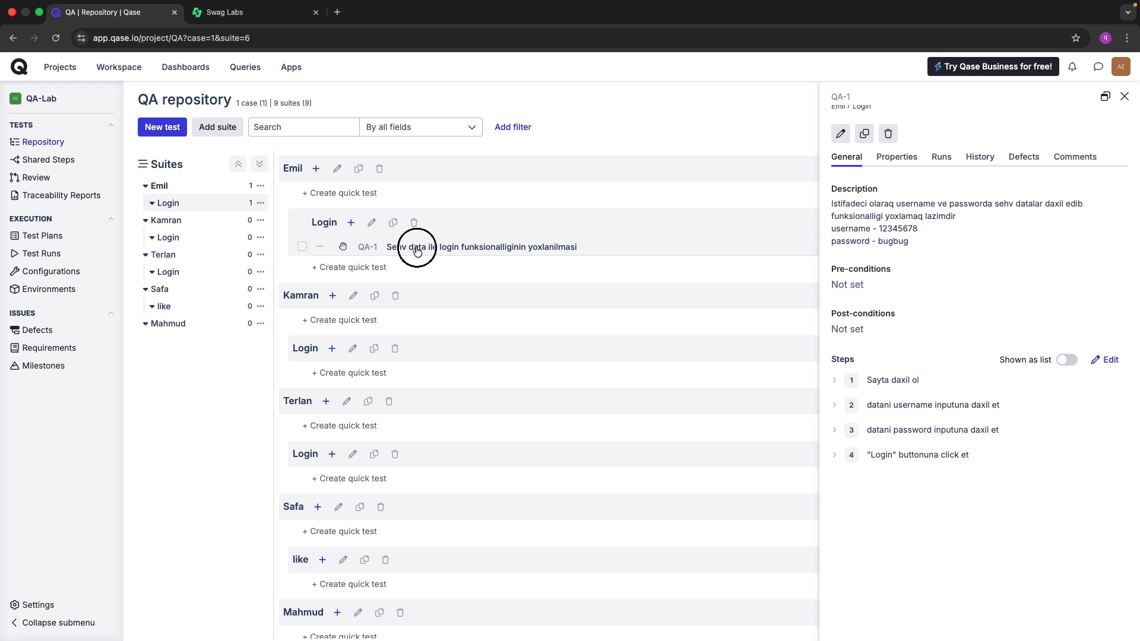
{"action": "left_click", "coordinate": [321, 269]}
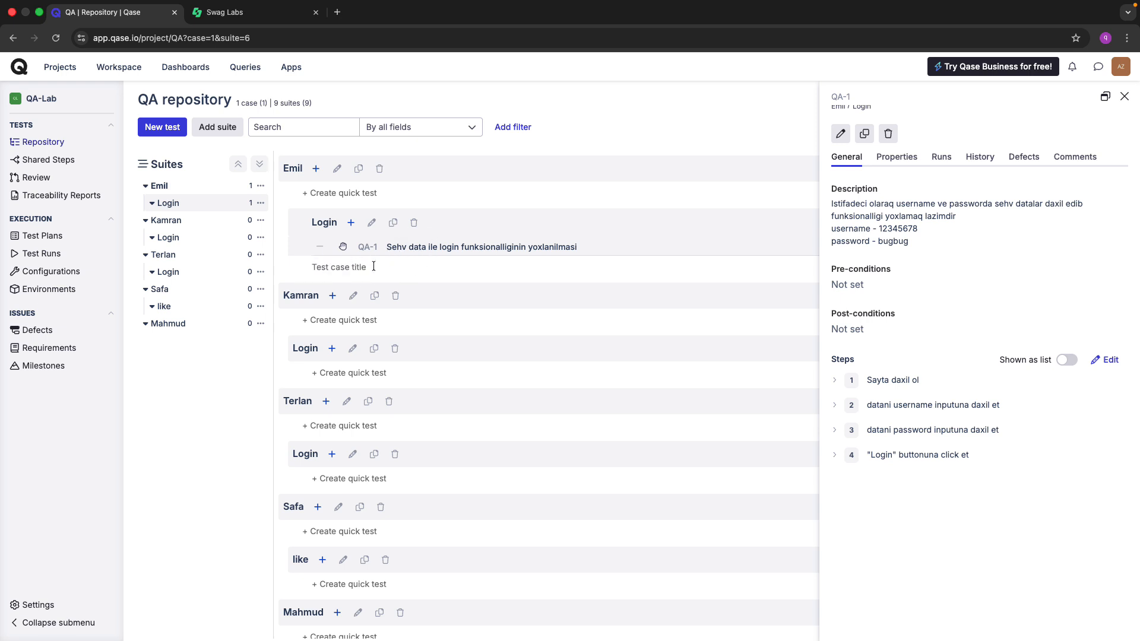
{"action": "left_click", "coordinate": [449, 244]}
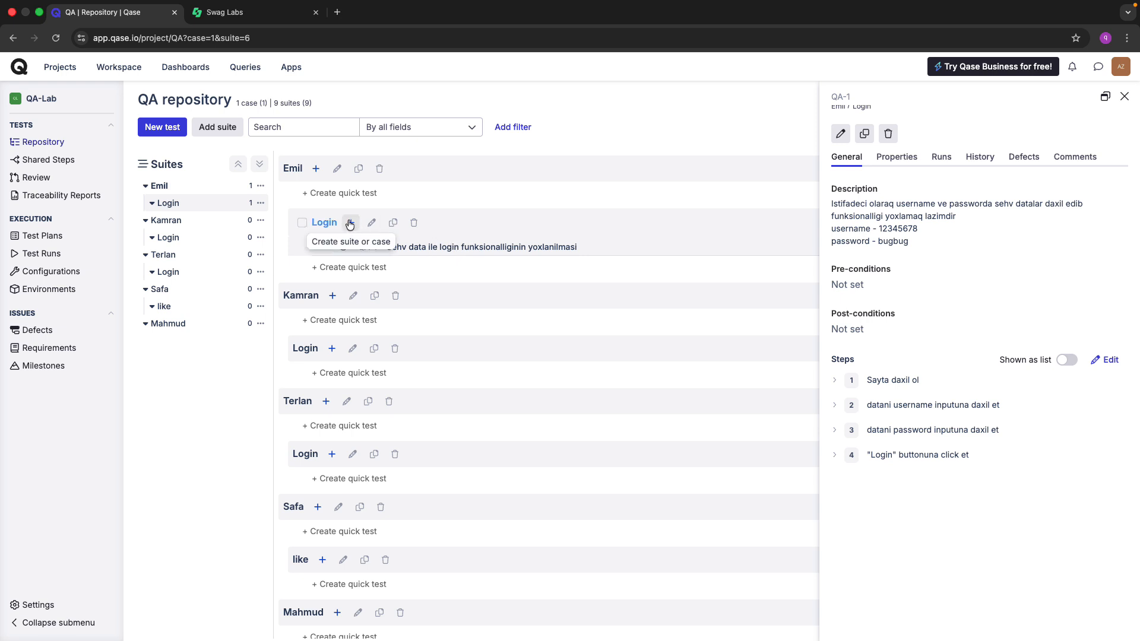
Create a new test case in the Login suite titled 'Username ve passwordu bosh data ile yoxlamaq'.
{"action": "left_click", "coordinate": [349, 223]}
{"action": "left_click", "coordinate": [409, 263]}
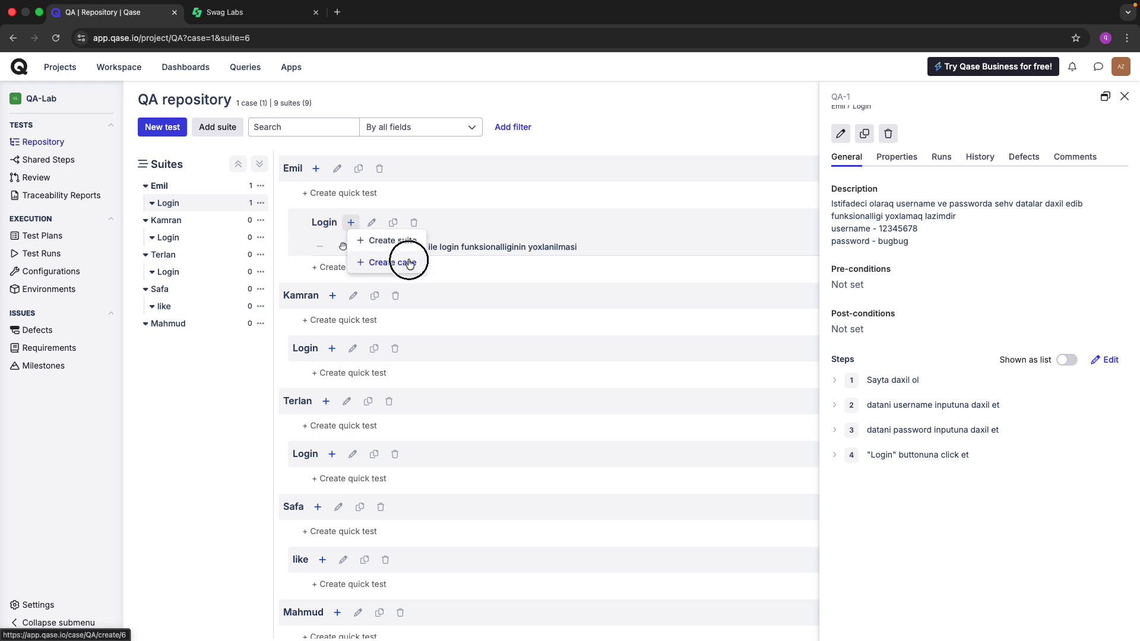
{"action": "left_click", "coordinate": [254, 197]}
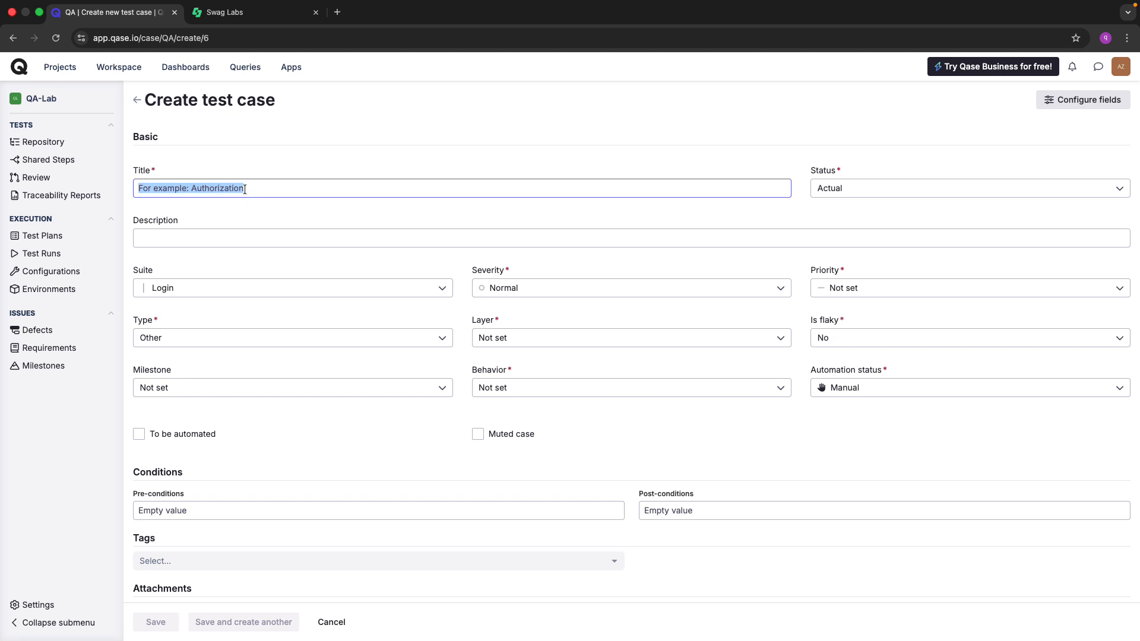
{"action": "type", "text": "ve"}
{"action": "key", "text": "BackSpace"}
{"action": "key", "text": "BackSpace"}
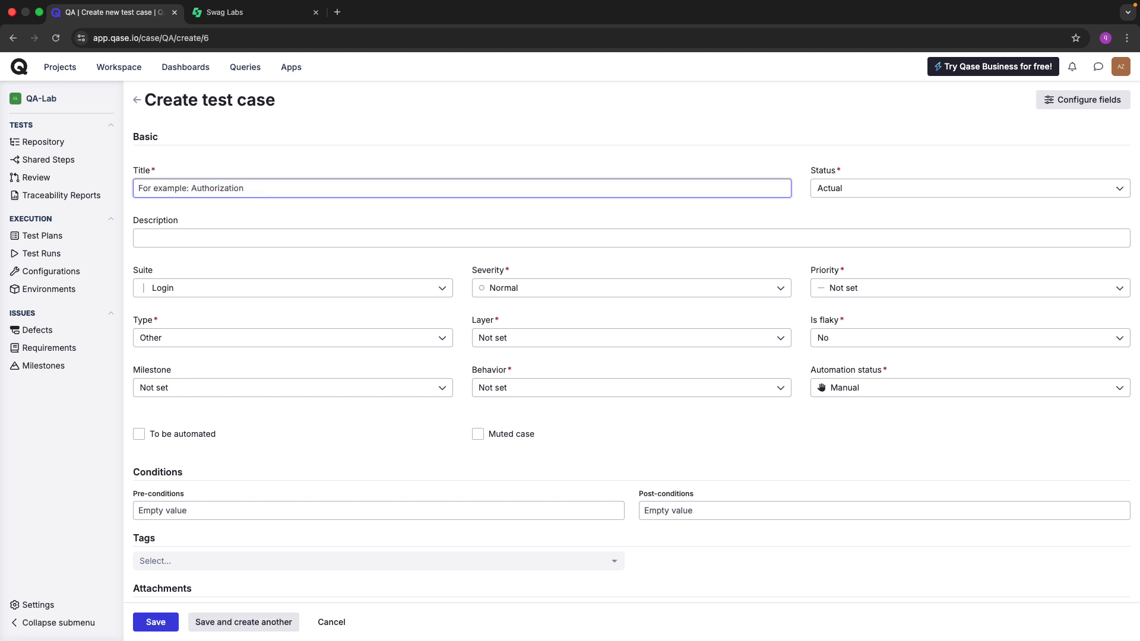
{"action": "type", "text": "Usern"}
{"action": "key", "text": "BackSpace"}
{"action": "type", "text": "name ve passwordu bosh "}
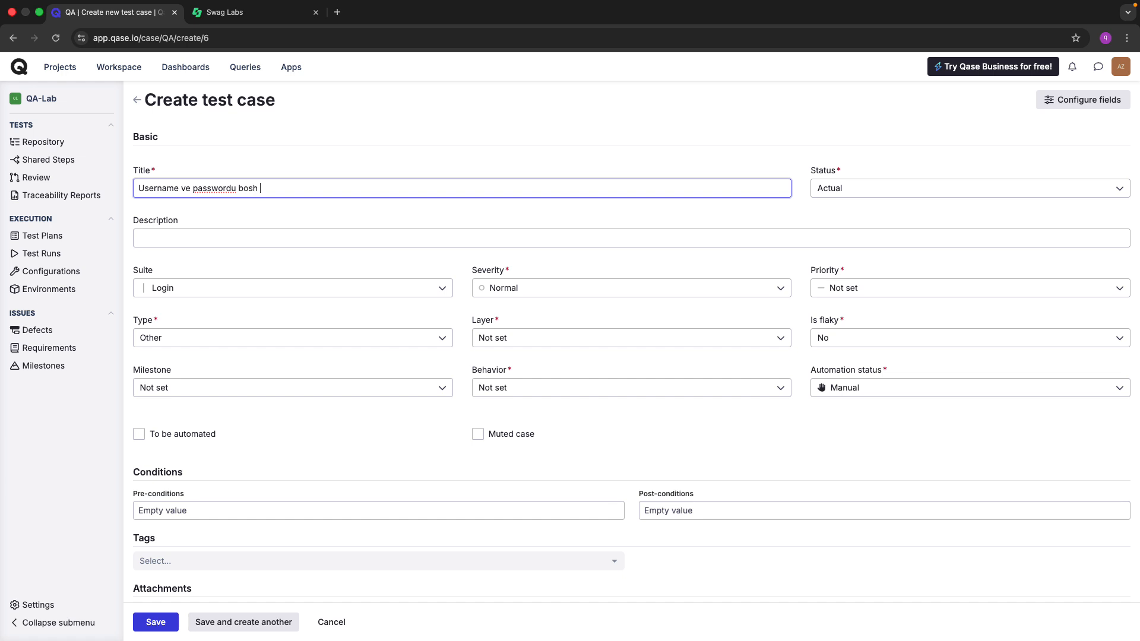
{"action": "type", "text": "data ile yoxlamaq"}
{"action": "left_click", "coordinate": [191, 237]}
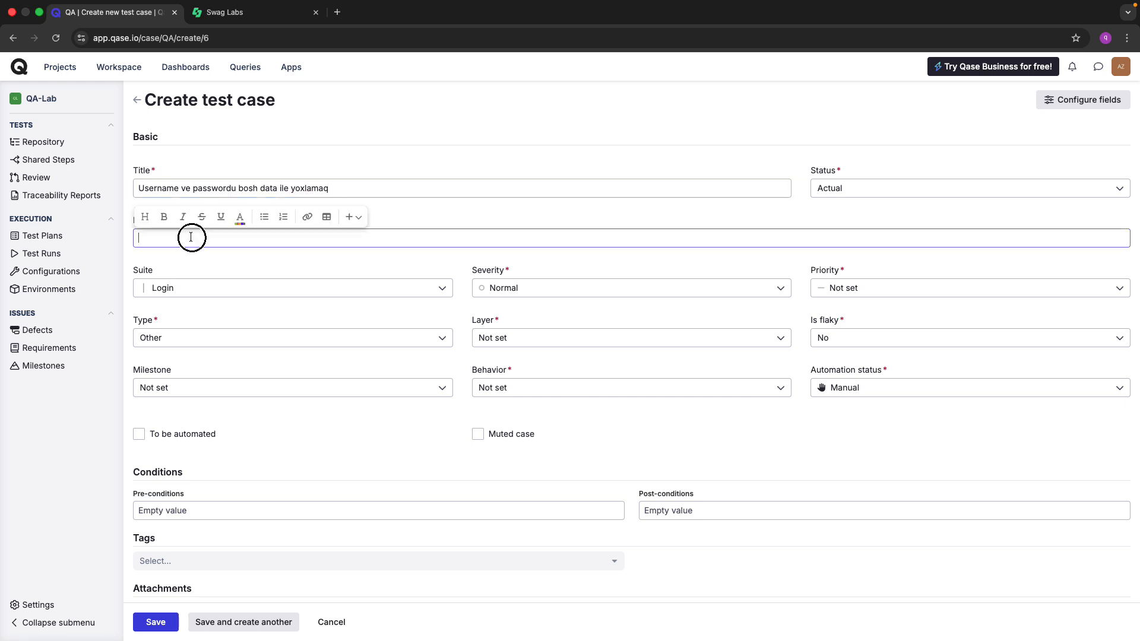
{"action": "left_click", "coordinate": [342, 154]}
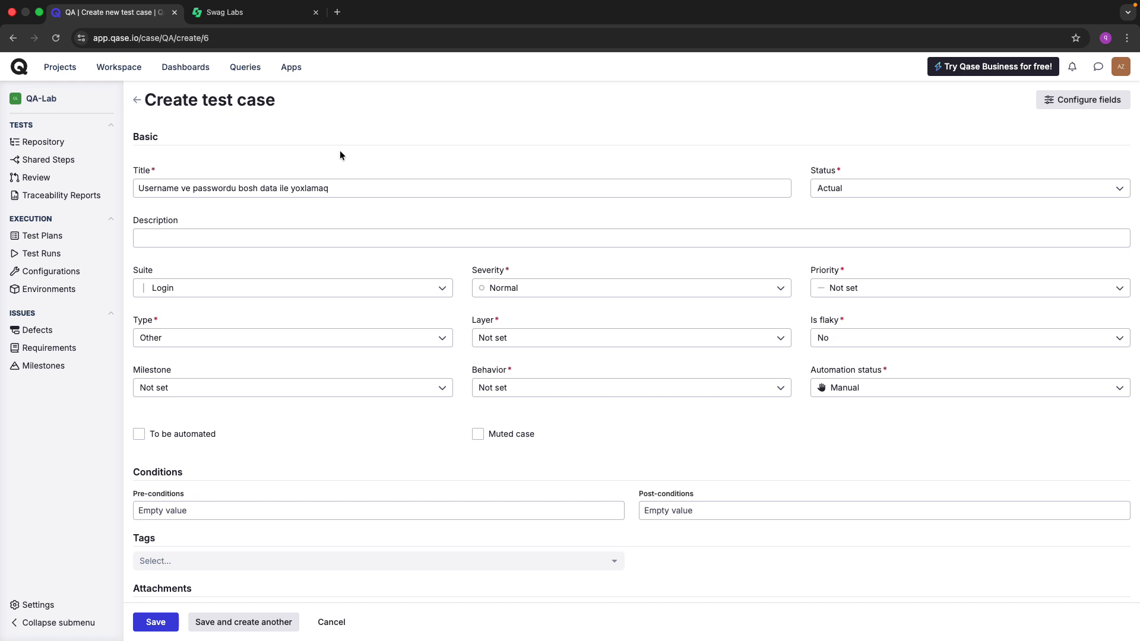
Set the description to 'username ve password inputlarini bosh data ile yoxluyub error mesajlarini testiqlenmesi'.
{"action": "left_click", "coordinate": [209, 243]}
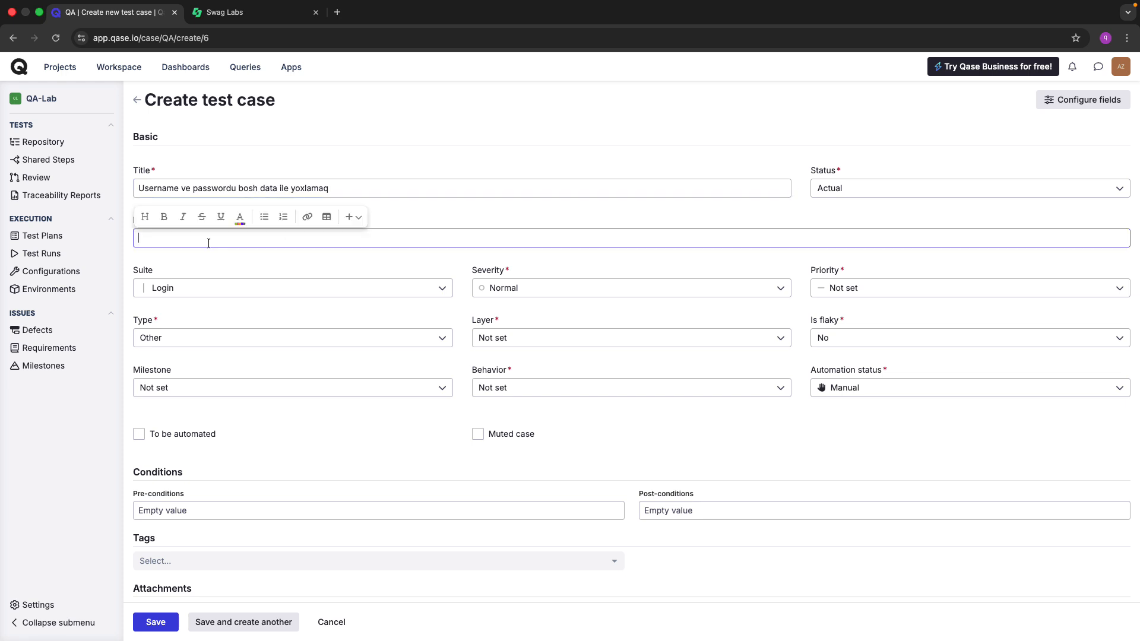
{"action": "type", "text": "username ve password inputlarini "}
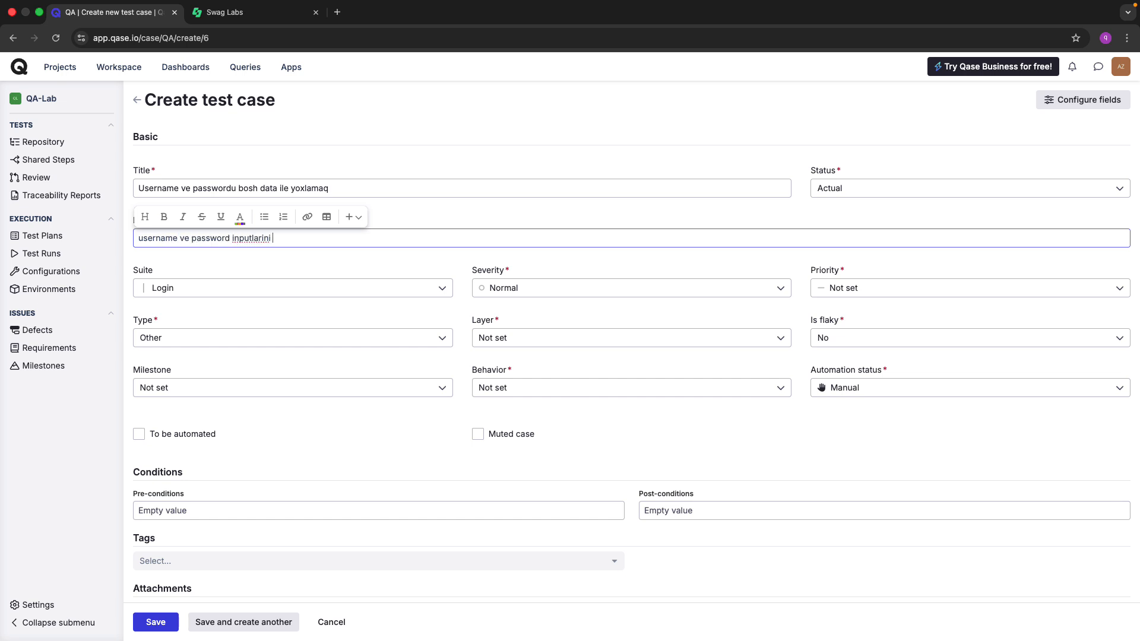
{"action": "type", "text": "bosh data ile yoxluyub"}
{"action": "type", "text": "e"}
{"action": "key", "text": "BackSpace"}
{"action": "type", "text": "error"}
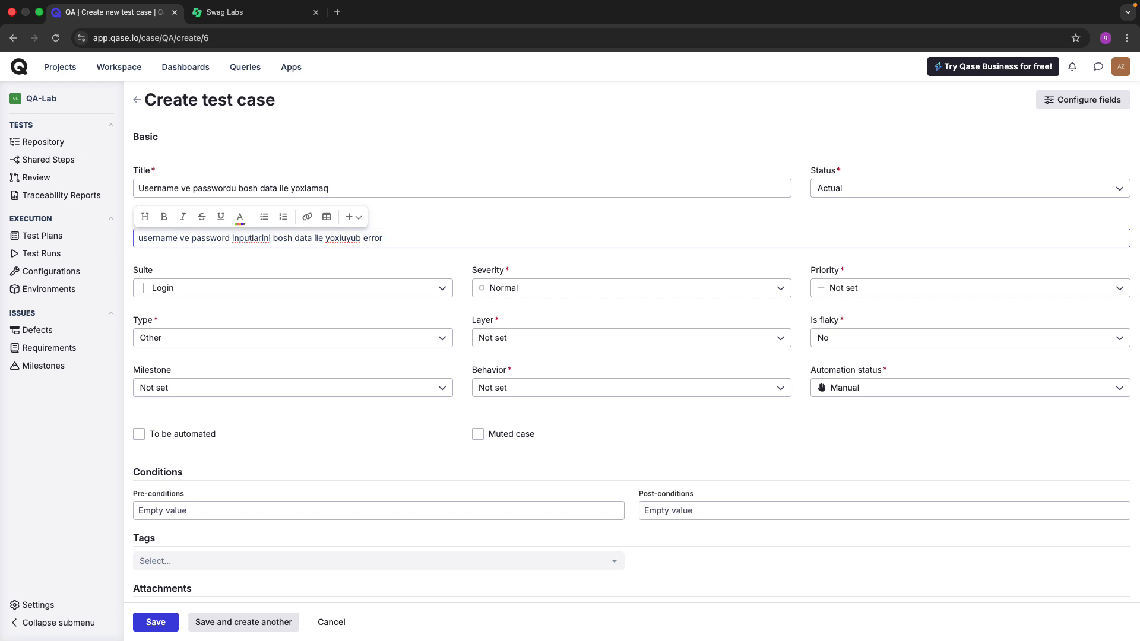
{"action": "type", "text": " mesajlarini testiqlenmesi"}
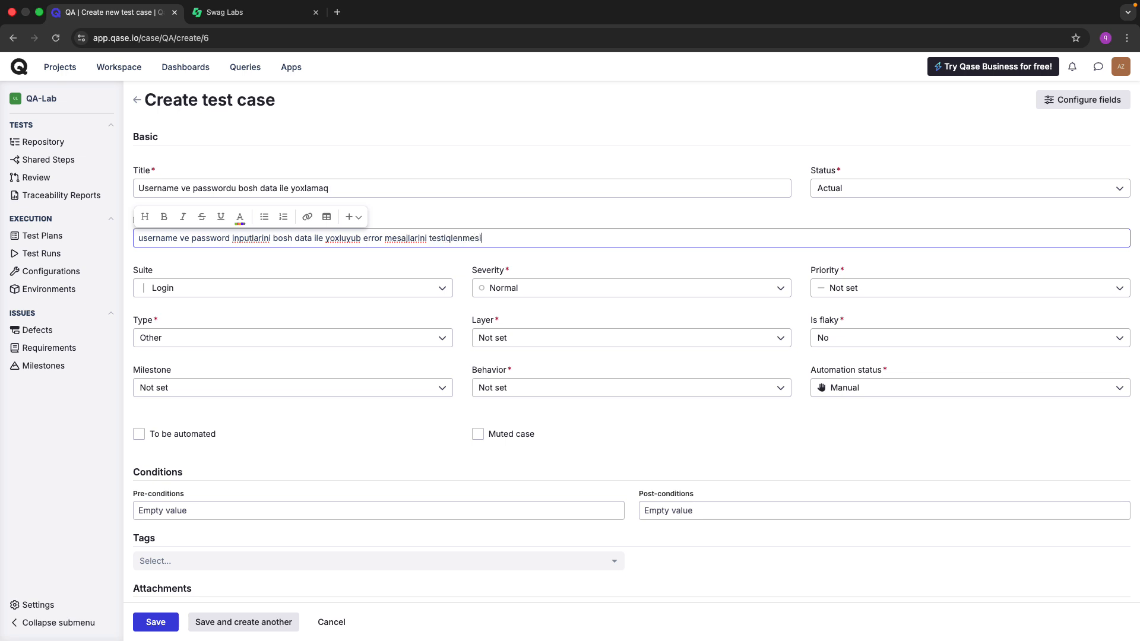
{"action": "left_click", "coordinate": [331, 189]}
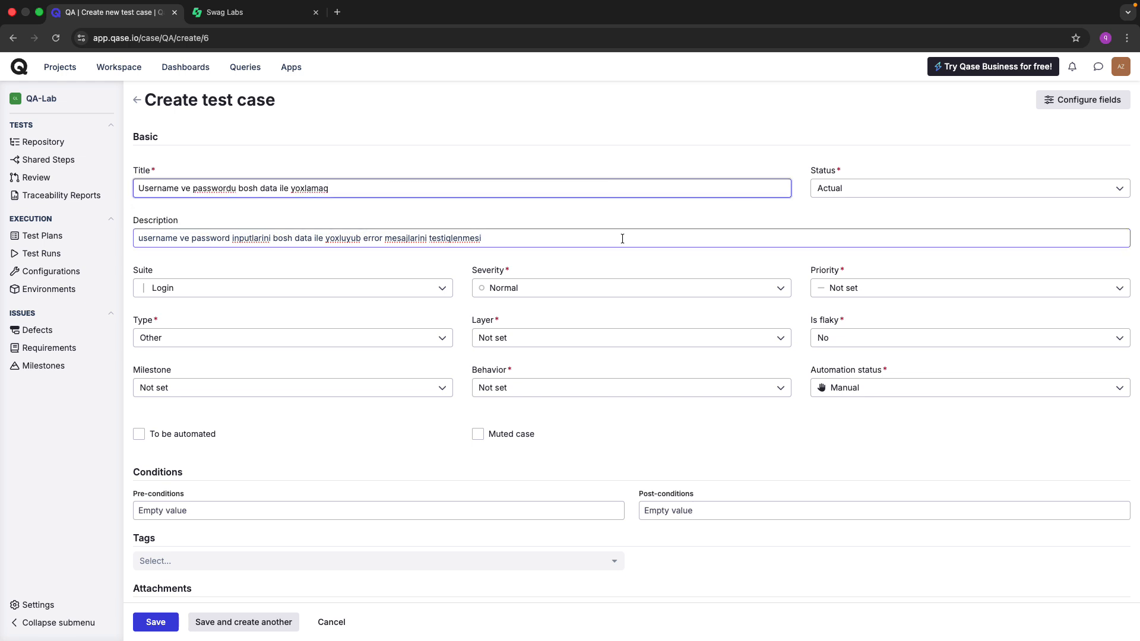
{"action": "scroll", "coordinate": [351, 265], "scroll_direction": "down", "scroll_amount": 1}
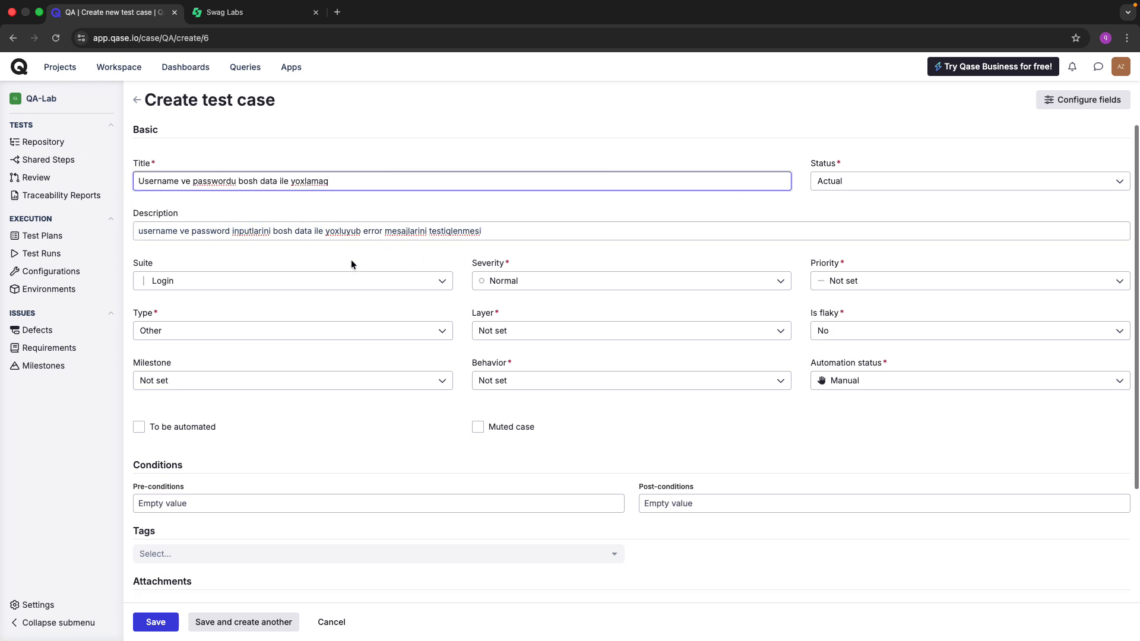
Add test step 1 with the action 'Sayta daxil ol'.
{"action": "scroll", "coordinate": [350, 265], "scroll_direction": "down", "scroll_amount": 5}
{"action": "left_click", "coordinate": [160, 583]}
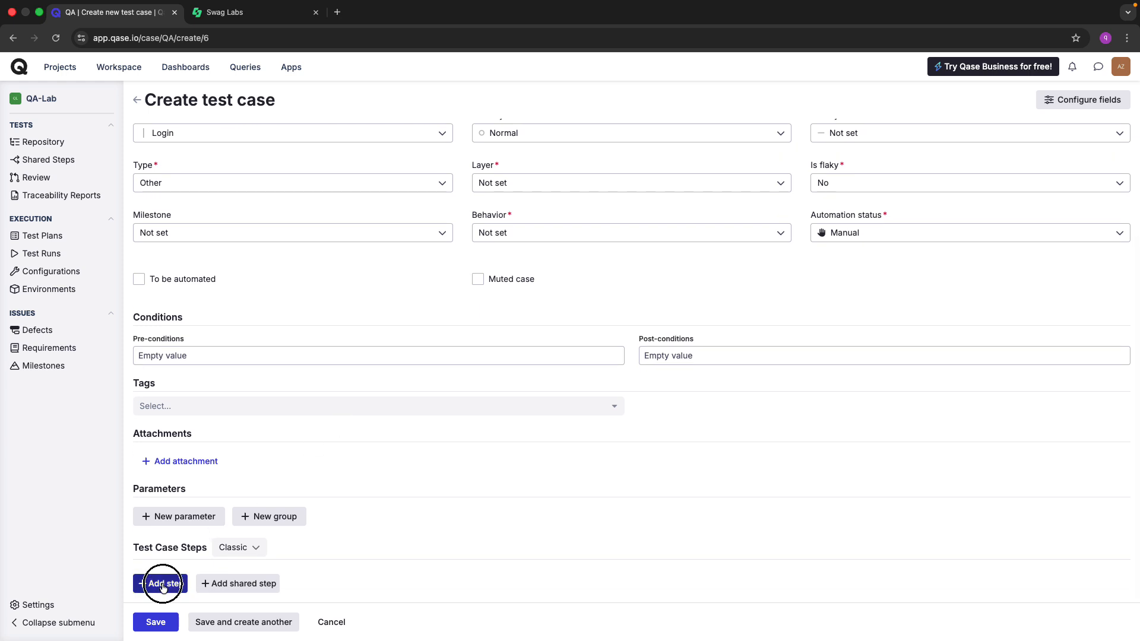
{"action": "left_click", "coordinate": [285, 548]}
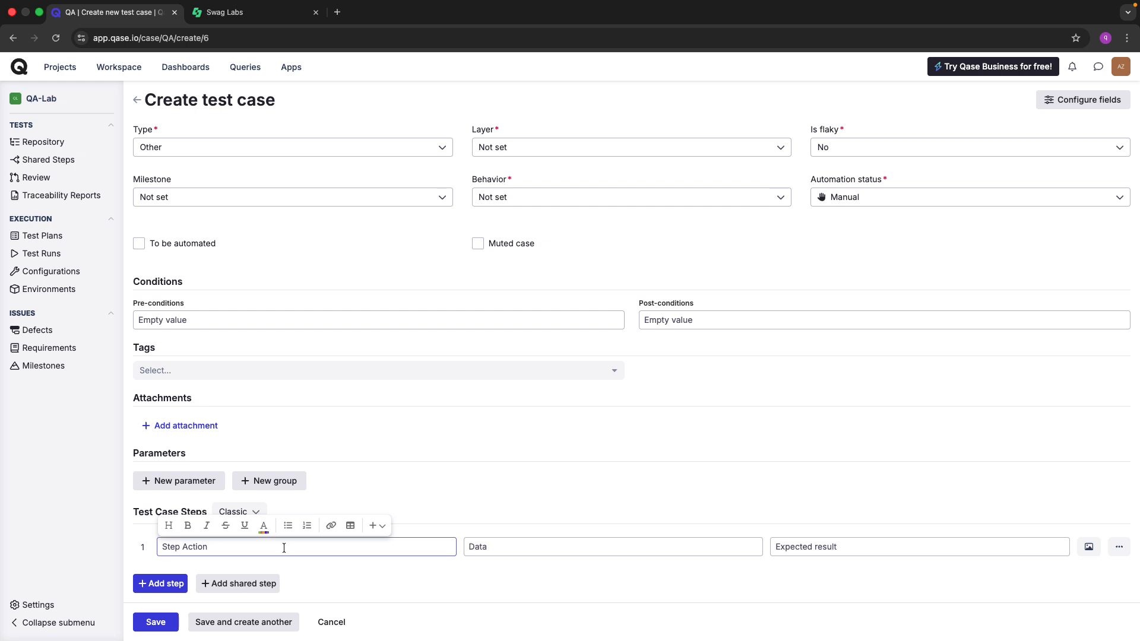
{"action": "type", "text": "Sayta daxil o"}
{"action": "key", "text": "ctrl+Tab"}
{"action": "key", "text": "super+l"}
{"action": "key", "text": "ctrl+c"}
{"action": "key", "text": "ctrl+Tab"}
{"action": "left_click", "coordinate": [517, 546]}
{"action": "key", "text": "ctrl+v"}
Give step 1 the expected result 'Website usere gorunmelirdir' and add an empty step 2.
{"action": "left_click", "coordinate": [801, 547]}
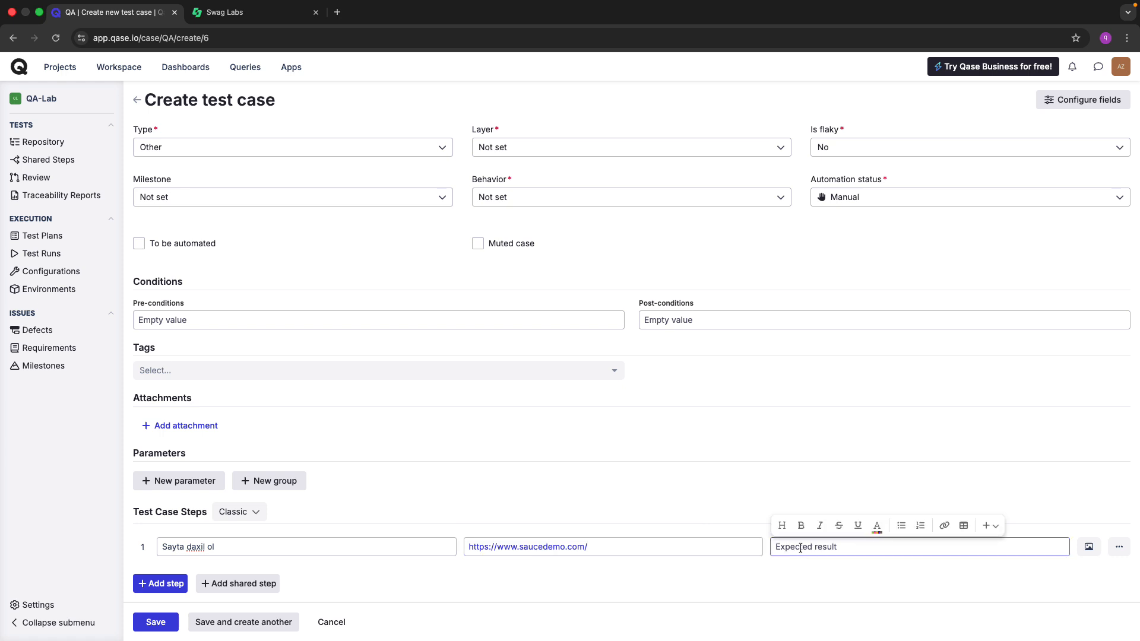
{"action": "type", "text": "Web"}
{"action": "type", "text": "site usere"}
{"action": "type", "text": " gorunme"}
{"action": "type", "text": "ldidir"}
{"action": "key", "text": "BackSpace"}
{"action": "key", "text": "BackSpace"}
{"action": "key", "text": "BackSpace"}
{"action": "key", "text": "BackSpace"}
{"action": "key", "text": "BackSpace"}
{"action": "type", "text": "irdir"}
{"action": "left_click", "coordinate": [156, 583]}
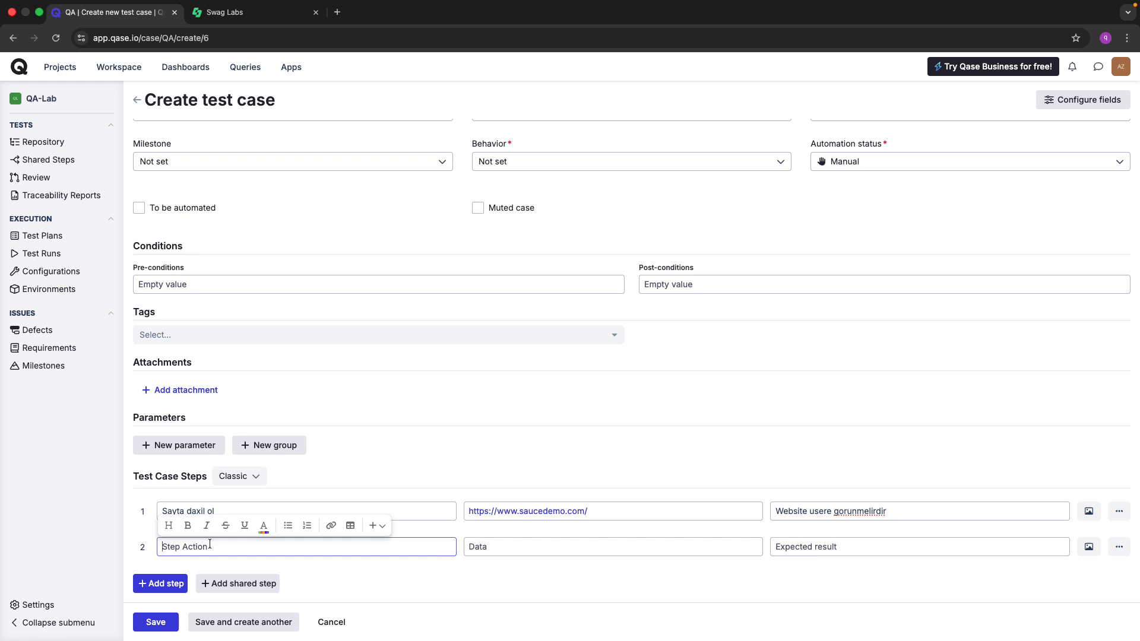
{"action": "key", "text": "ctrl+Tab"}
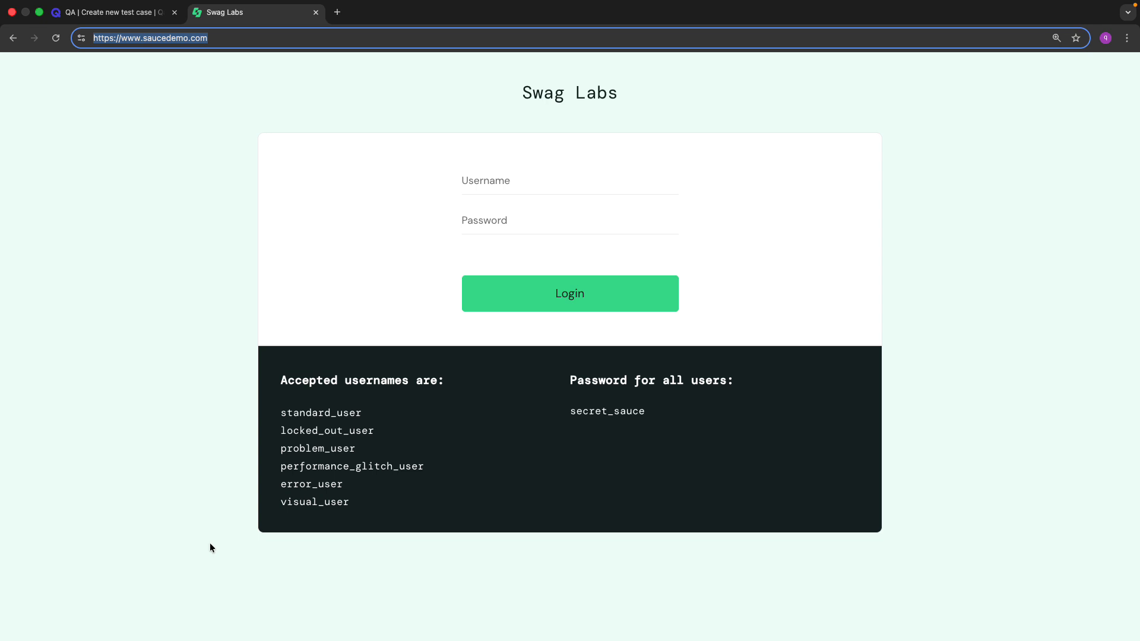
Enter step 2's action as 'username inutunu bosh saxliyib'.
{"action": "key", "text": "ctrl+shift+Tab"}
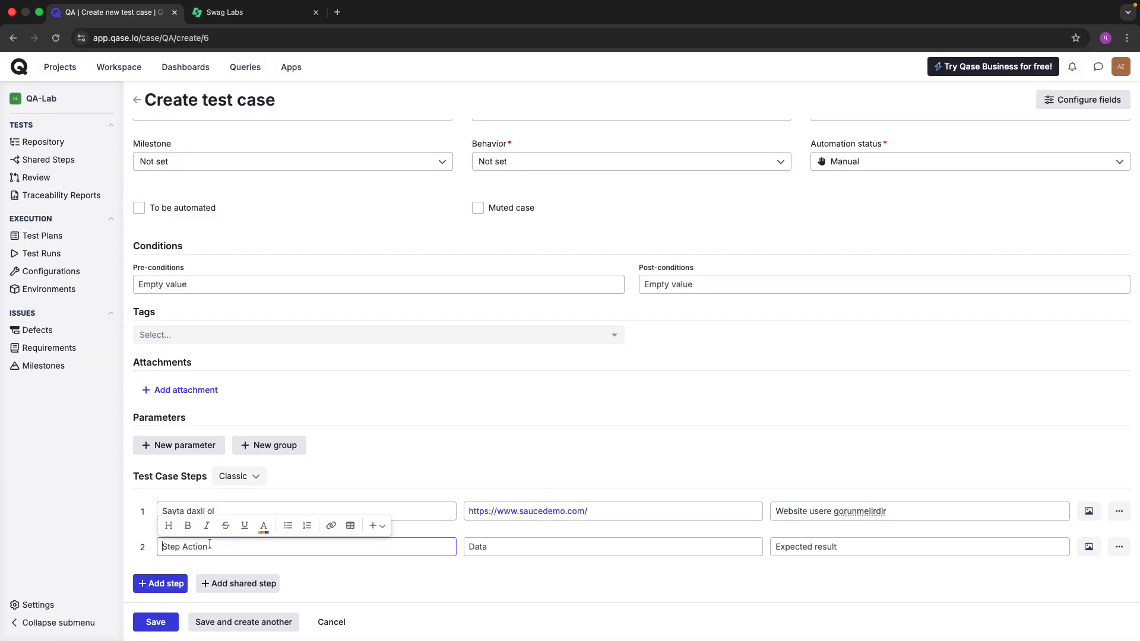
{"action": "type", "text": "use"}
{"action": "type", "text": "rname"}
{"action": "type", "text": " ino"}
{"action": "type", "text": "utunu "}
{"action": "type", "text": "bosh saxliyib"}
{"action": "left_click", "coordinate": [288, 560]}
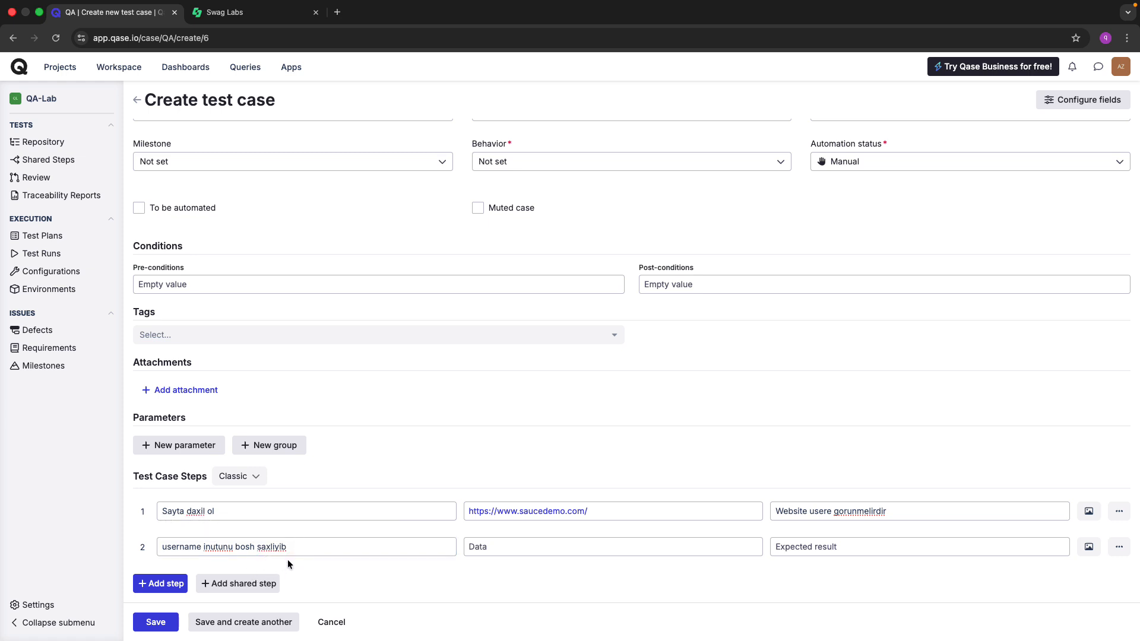
{"action": "left_click", "coordinate": [338, 549]}
{"action": "left_click", "coordinate": [344, 571]}
{"action": "left_click", "coordinate": [332, 550]}
{"action": "left_click", "coordinate": [350, 576]}
Check step 2's action text against the empty Swag Labs login page.
{"action": "left_click", "coordinate": [317, 550]}
{"action": "triple_click", "coordinate": [316, 550]}
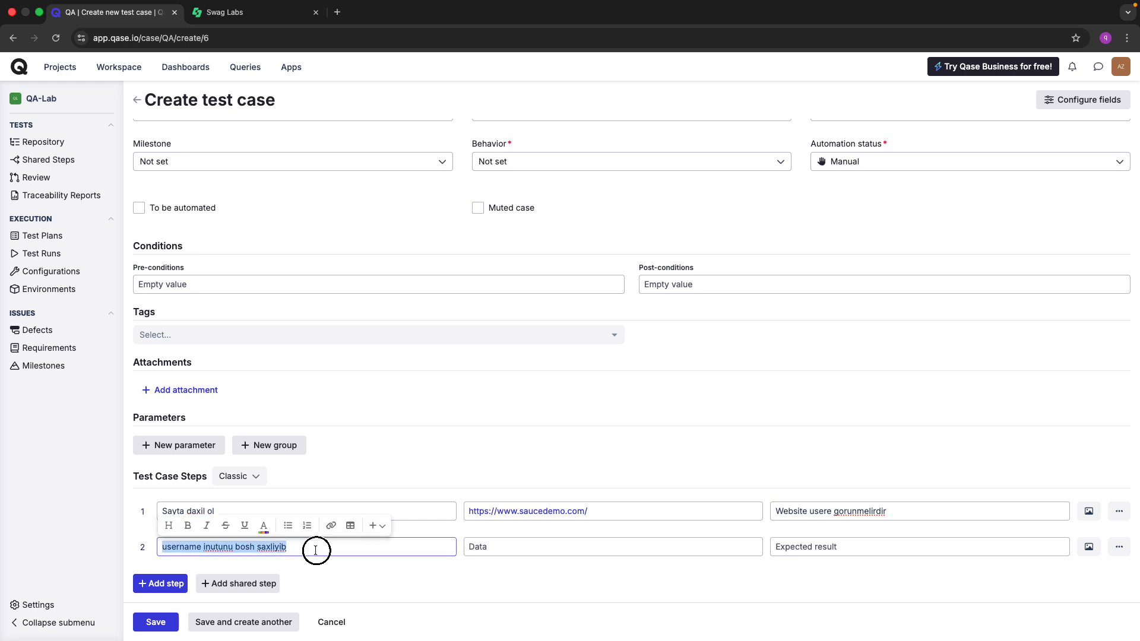
{"action": "key", "text": "ctrl+Tab"}
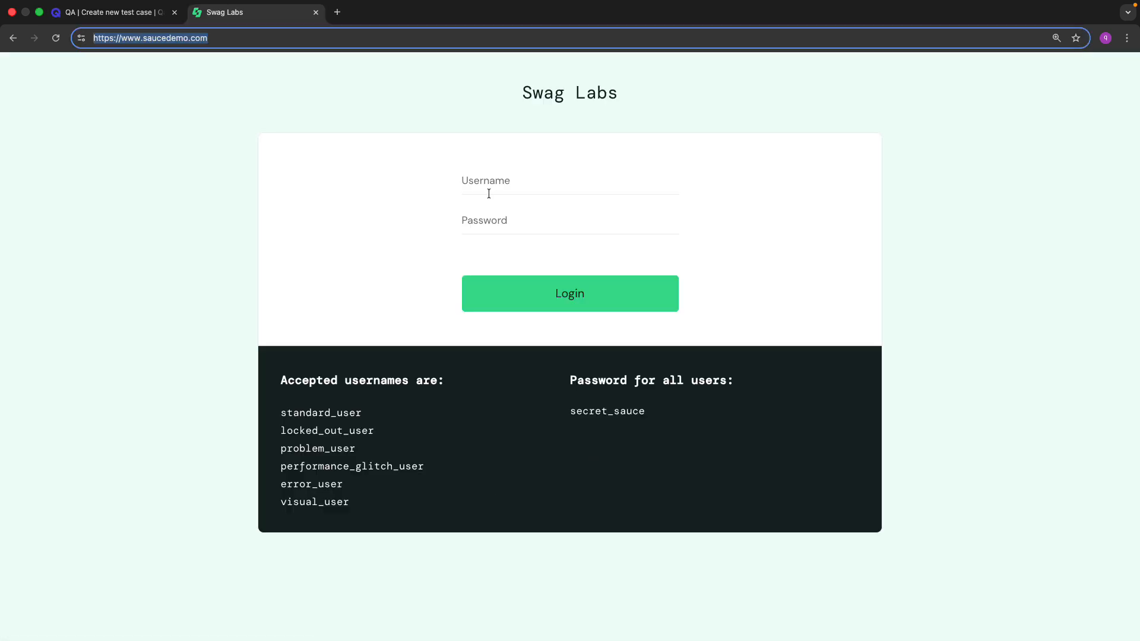
{"action": "key", "text": "ctrl+shift+Tab"}
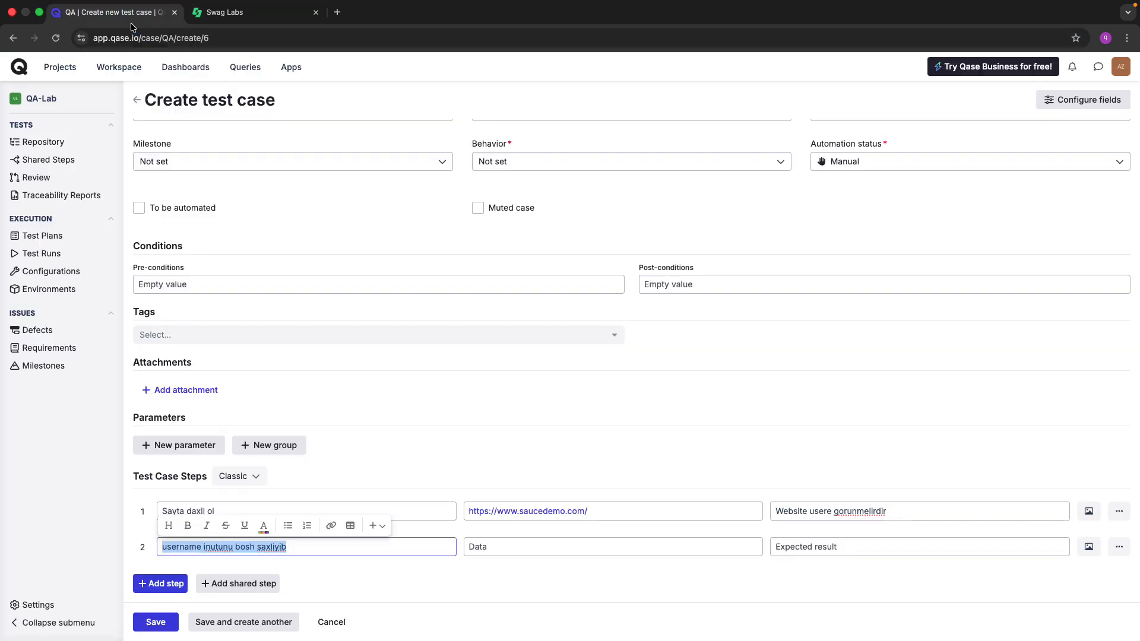
{"action": "left_click", "coordinate": [352, 592]}
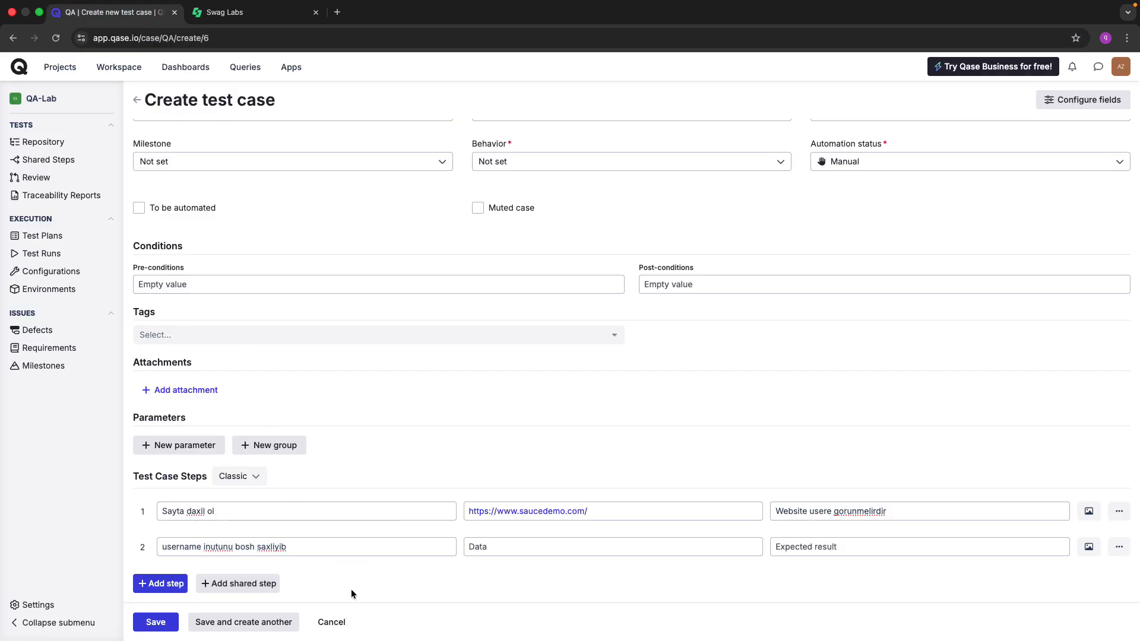
{"action": "left_click", "coordinate": [323, 552]}
{"action": "key", "text": "ctrl+Tab"}
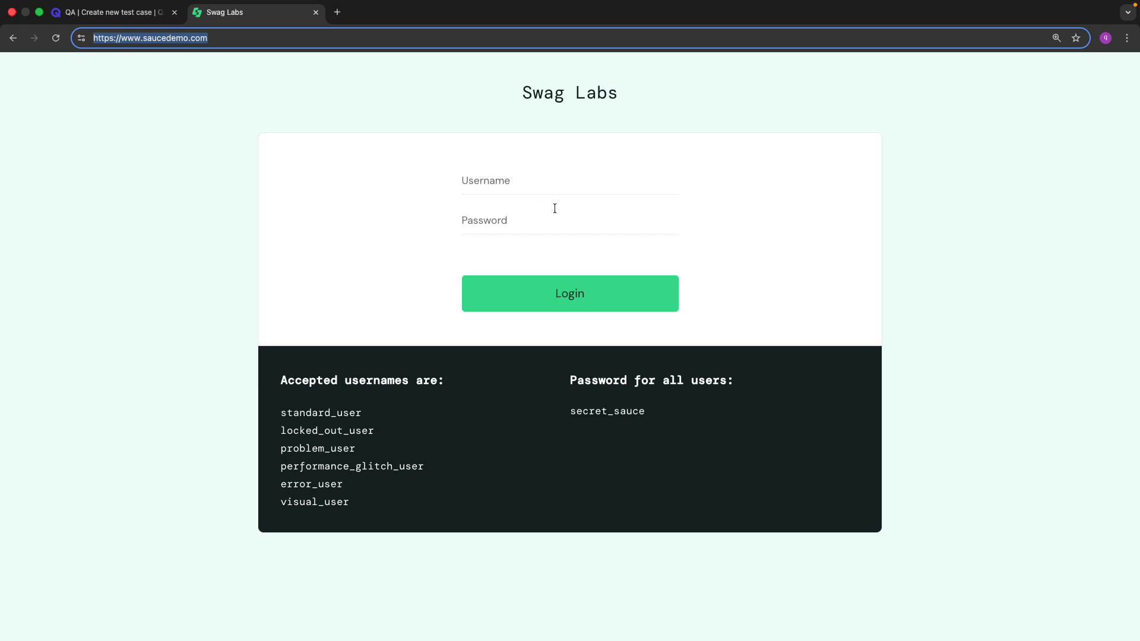
{"action": "left_click", "coordinate": [118, 11]}
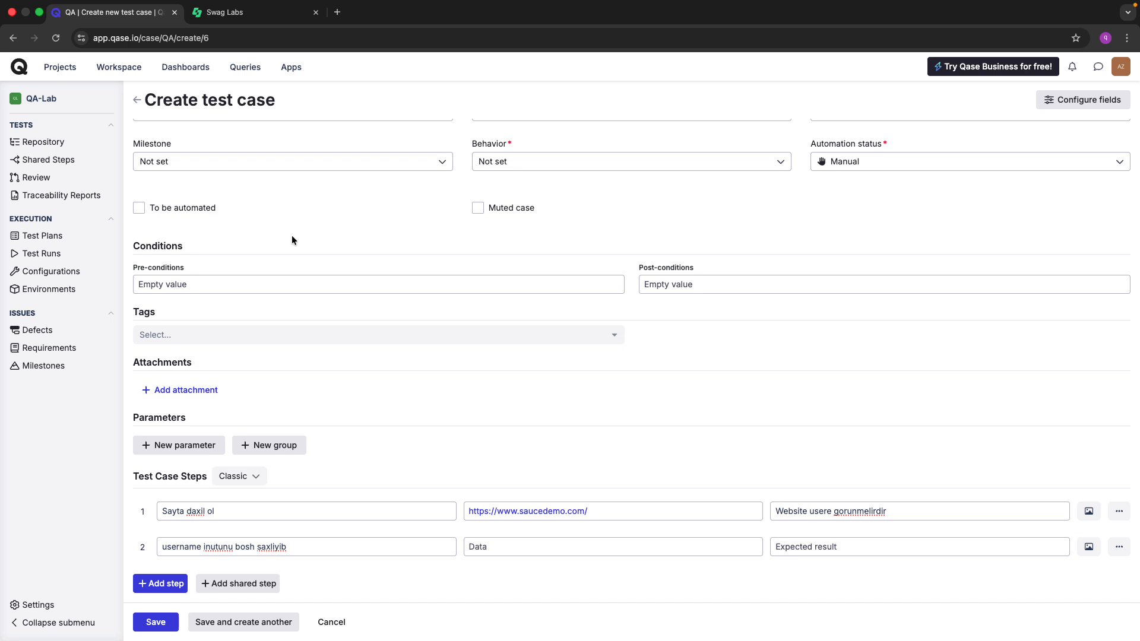
{"action": "key", "text": "ctrl+Tab"}
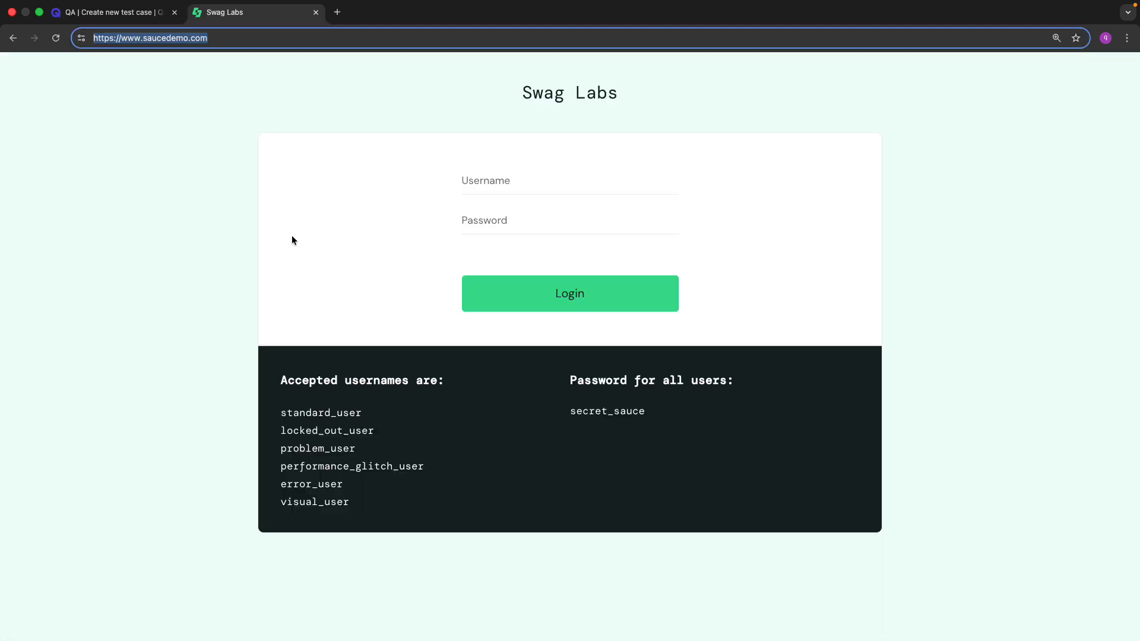
{"action": "left_click", "coordinate": [486, 190]}
{"action": "type", "text": "asdasd"}
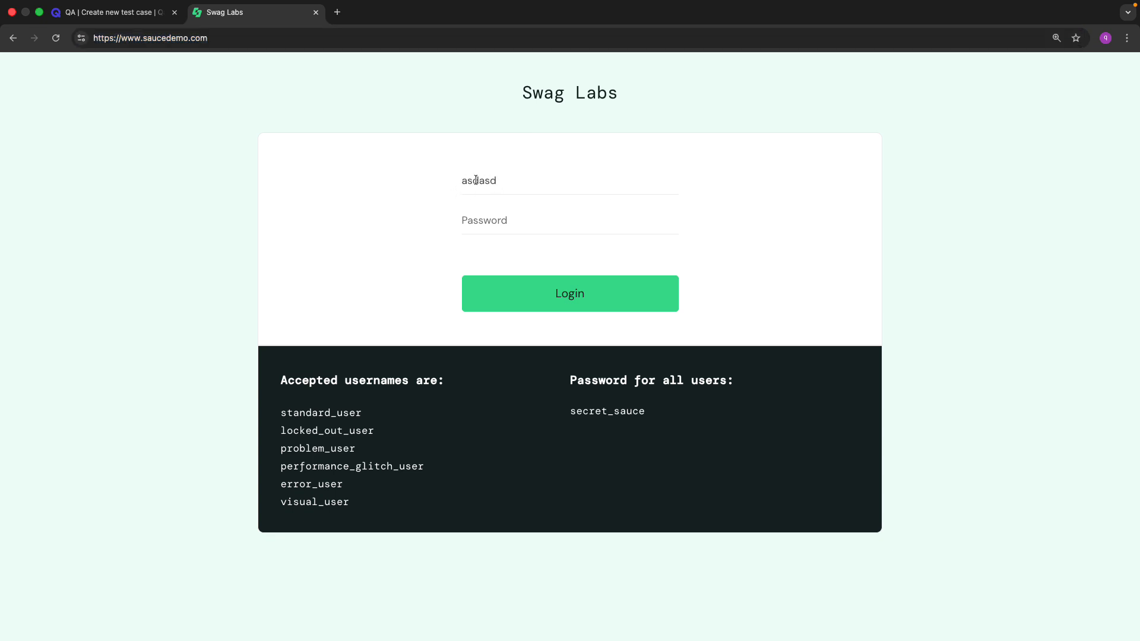
{"action": "scroll", "coordinate": [486, 180], "scroll_direction": "up", "scroll_amount": 5}
{"action": "scroll", "coordinate": [487, 180], "scroll_direction": "down", "scroll_amount": 5}
{"action": "double_click", "coordinate": [487, 180]}
{"action": "key", "text": "BackSpace"}
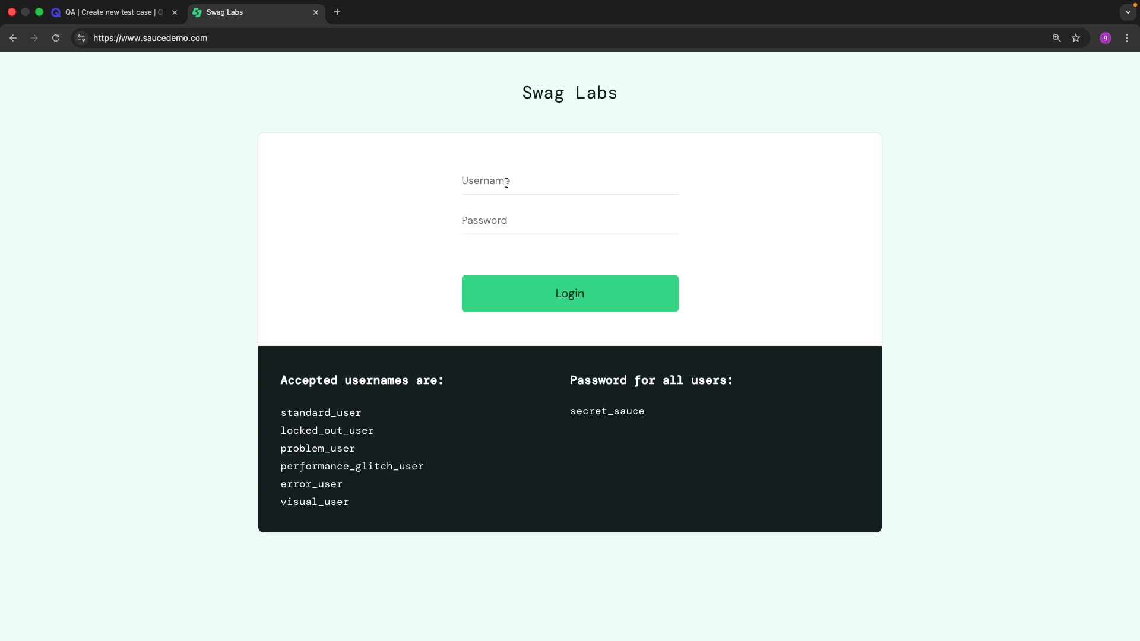
Submit the empty Swag Labs login to show 'Epic sadface: Username is required' and select that error text.
{"action": "left_click", "coordinate": [495, 187]}
{"action": "left_click", "coordinate": [575, 287]}
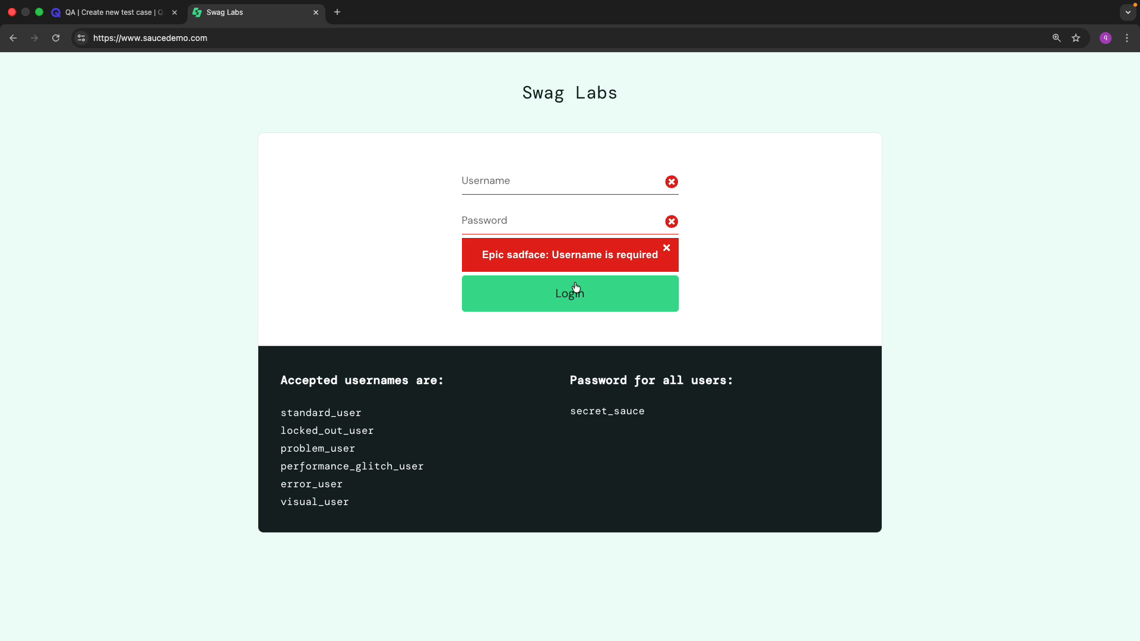
{"action": "triple_click", "coordinate": [551, 255]}
{"action": "key", "text": "super+c"}
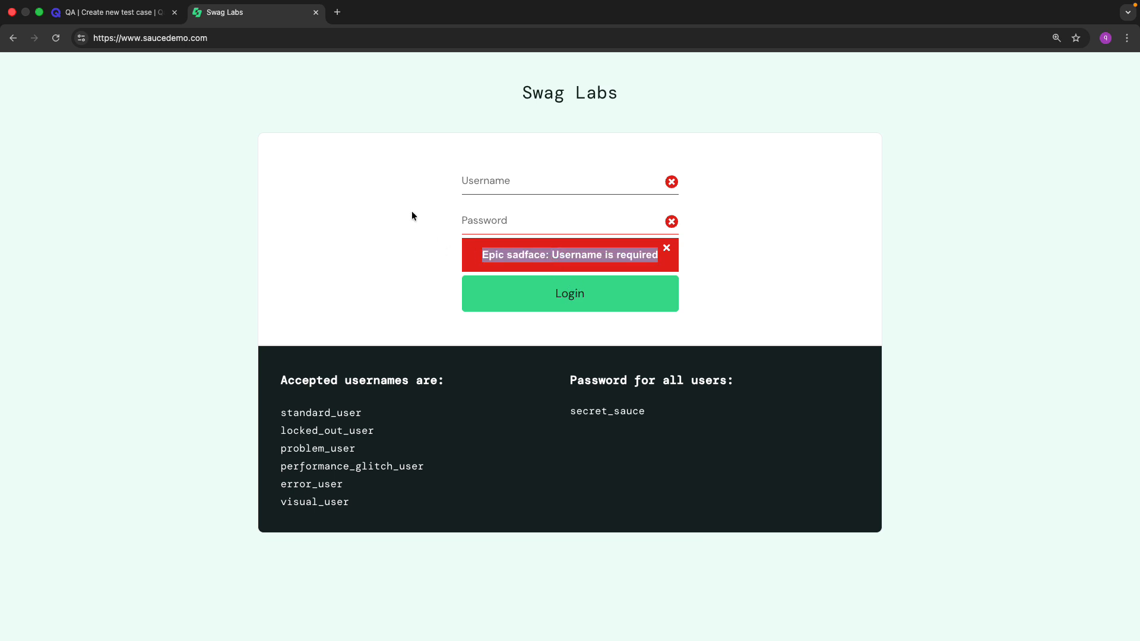
{"action": "key", "text": "ctrl+Tab"}
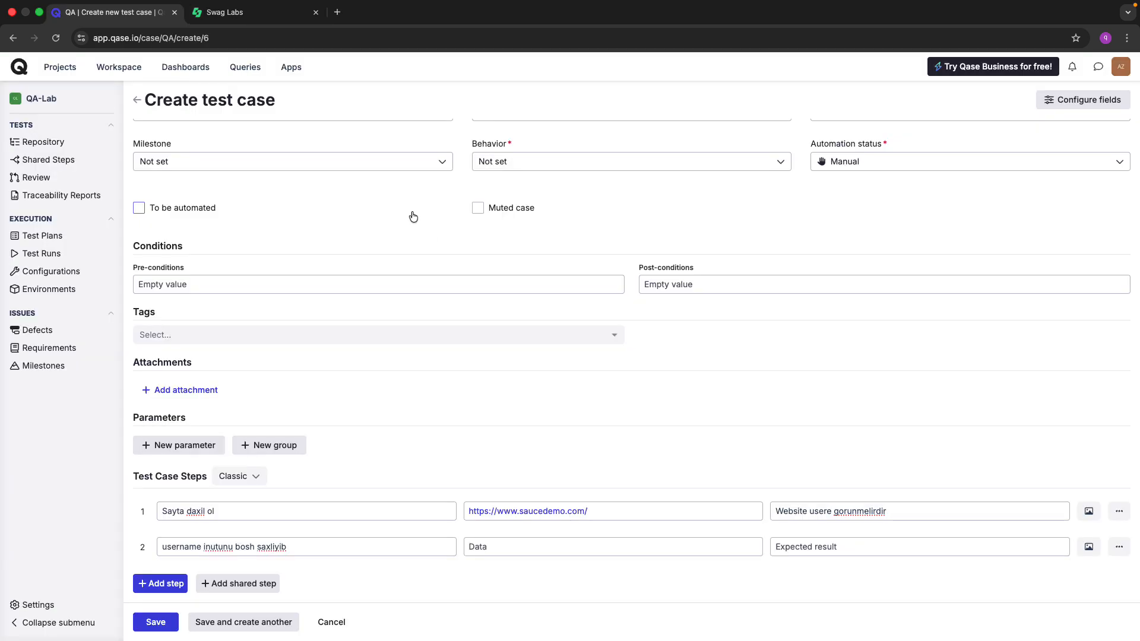
Rewrite step 2's action as clicking the "Login" button.
{"action": "triple_click", "coordinate": [289, 549]}
{"action": "type", "text": "\"\""}
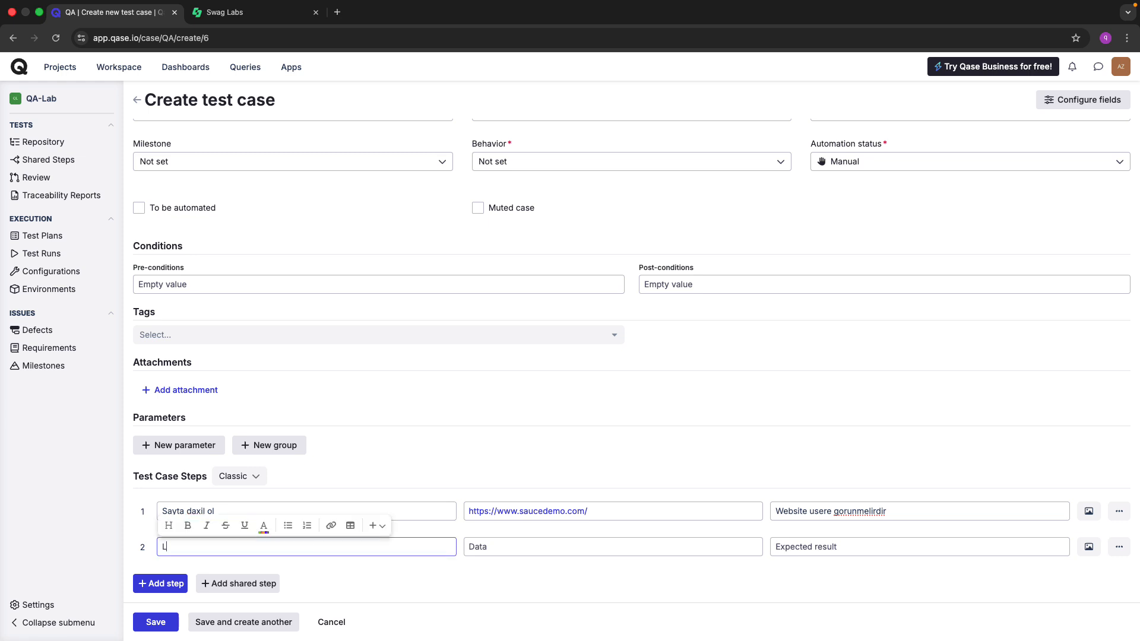
{"action": "type", "text": "Login bu"}
{"action": "key", "text": "BackSpace"}
{"action": "key", "text": "BackSpace"}
{"action": "key", "text": "BackSpace"}
{"action": "type", "text": "buttonunna click et"}
{"action": "key", "text": "ctrl+Tab"}
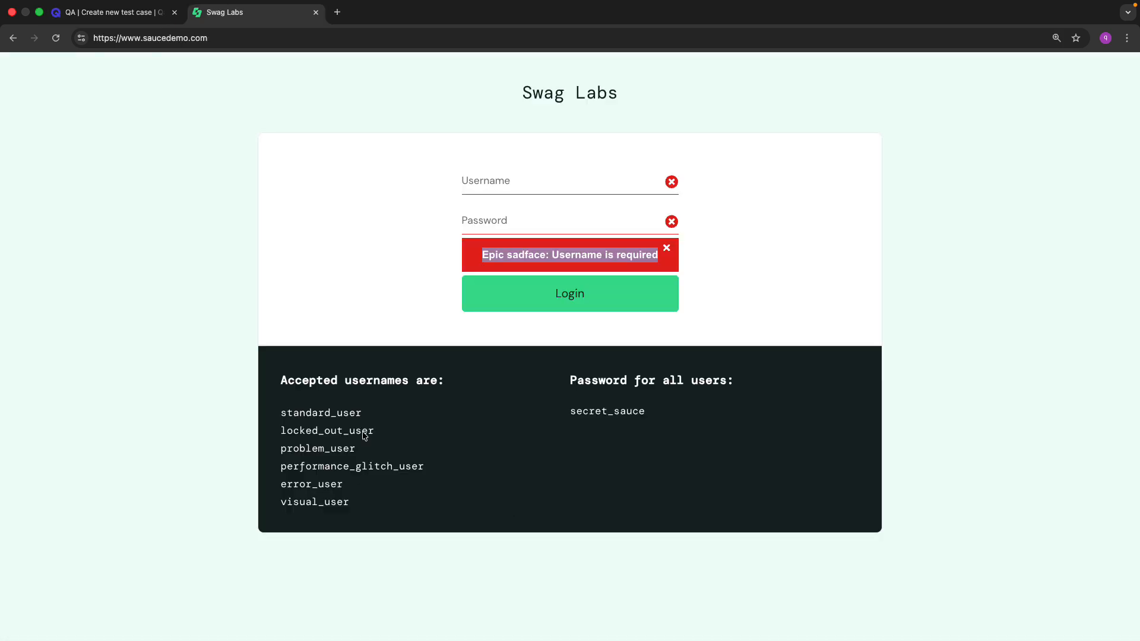
{"action": "key", "text": "ctrl+Tab"}
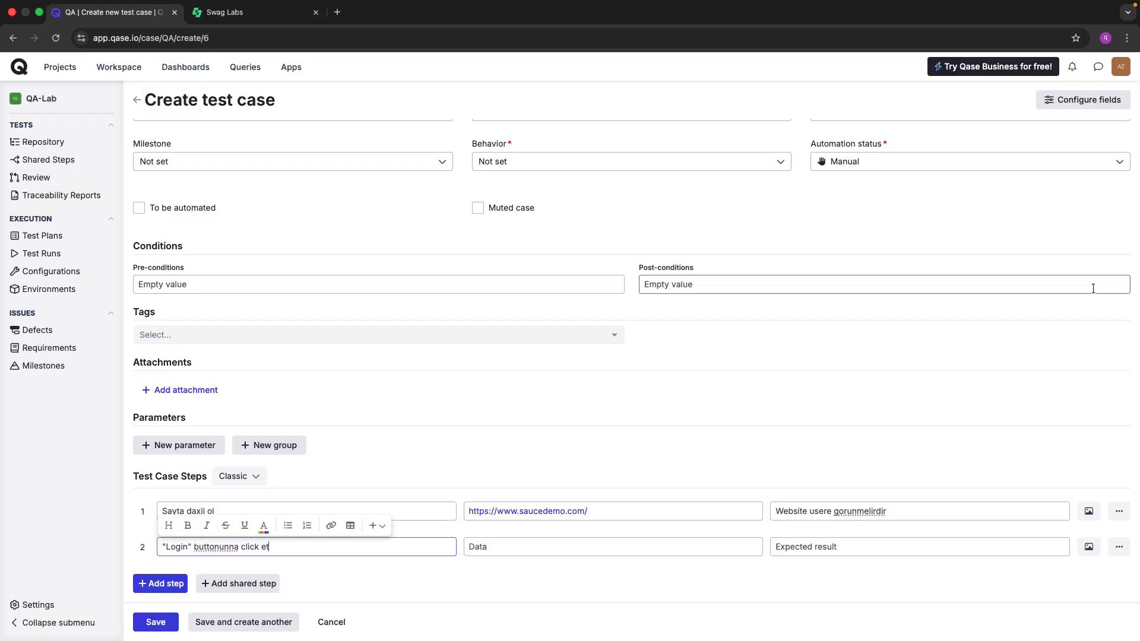
Set step 2's expected result to the quoted 'Username is required' error shown to the user, then save.
{"action": "left_click", "coordinate": [878, 547]}
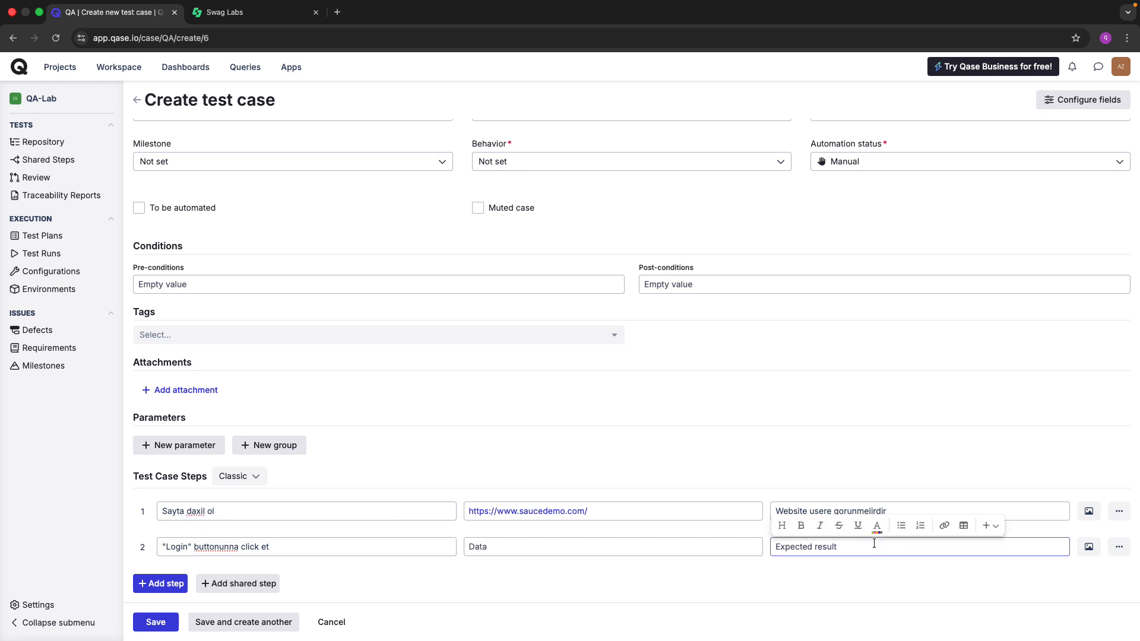
{"action": "key", "text": "super+v"}
{"action": "key", "text": "Up"}
{"action": "key", "text": "Up"}
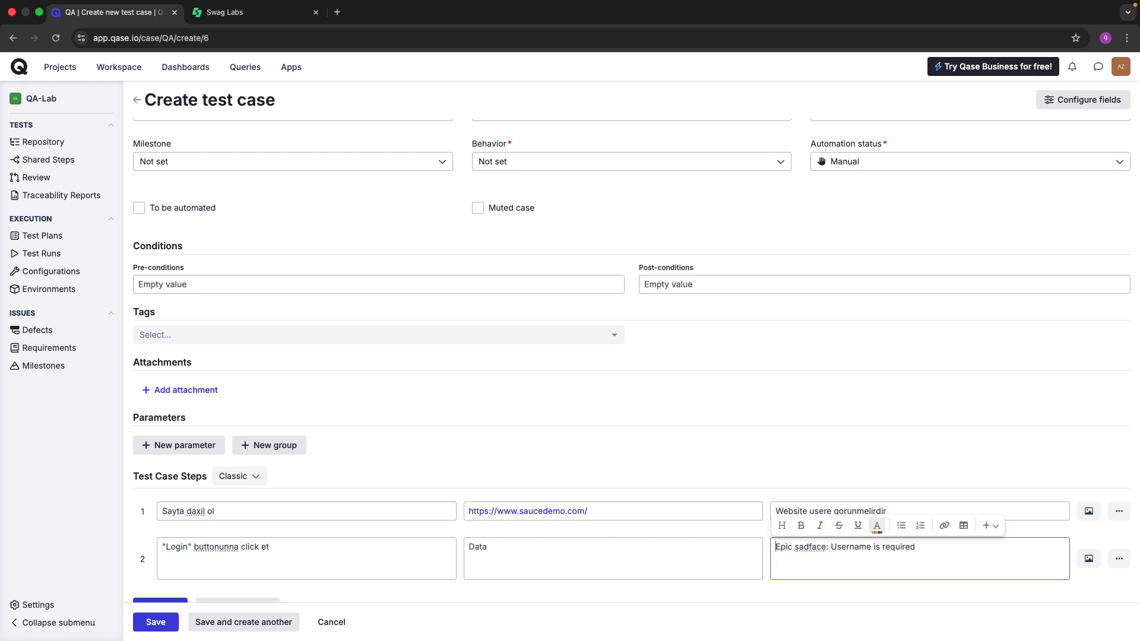
{"action": "type", "text": "\""}
{"action": "key", "text": "super+Right"}
{"action": "type", "text": ": Username is required"}
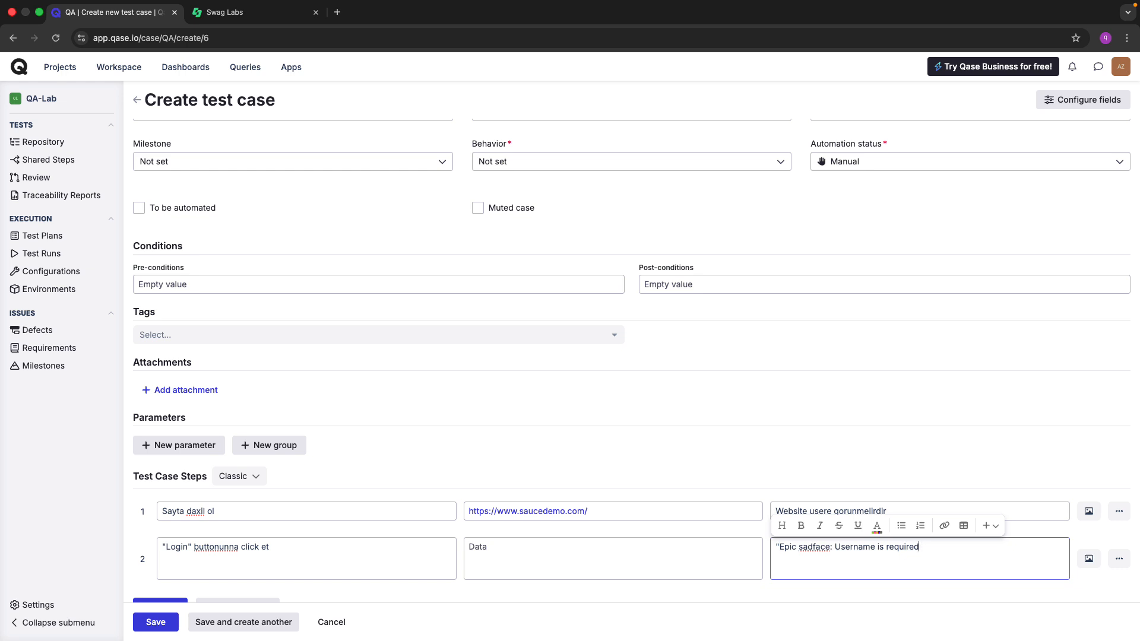
{"action": "type", "text": "\" error mesaji usere gorunmeldir."}
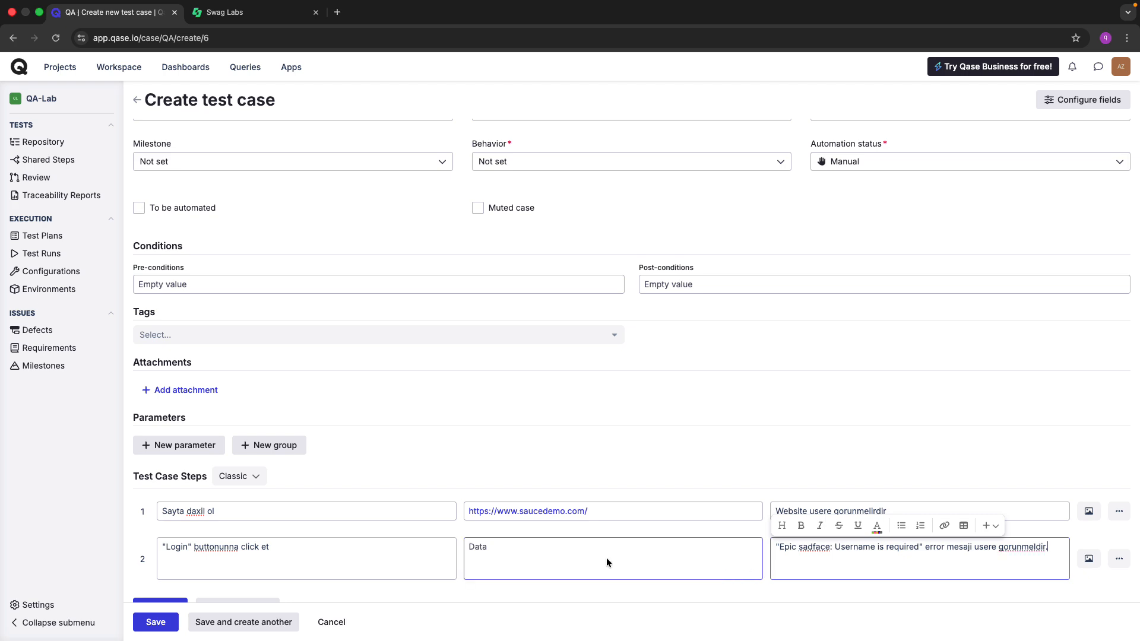
{"action": "scroll", "coordinate": [533, 564], "scroll_direction": "down", "scroll_amount": 1}
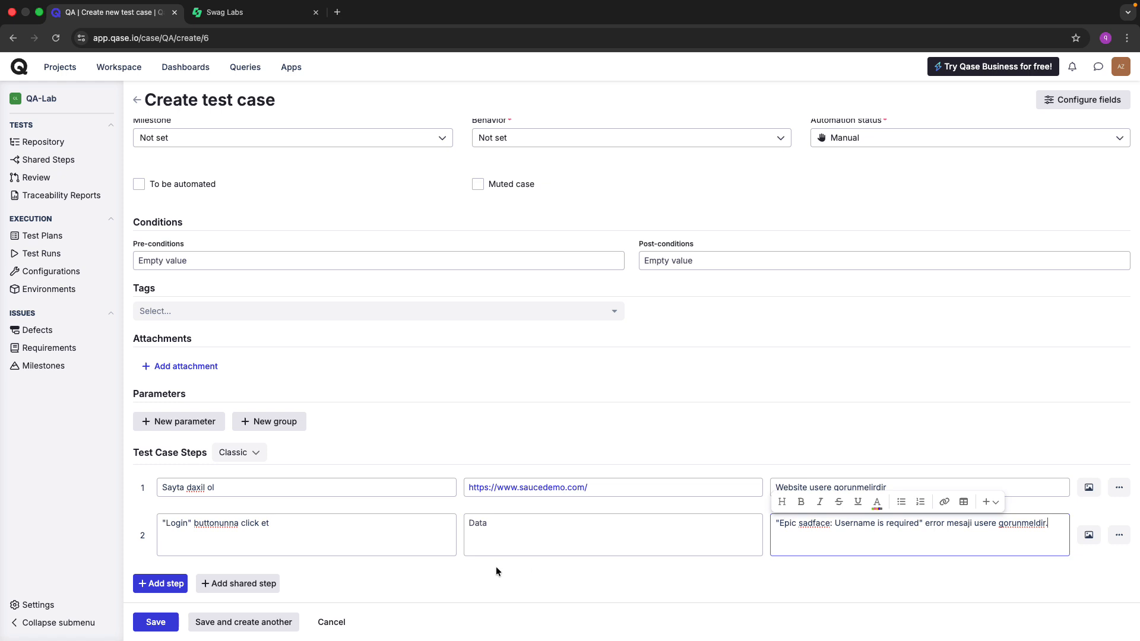
{"action": "left_click", "coordinate": [155, 622]}
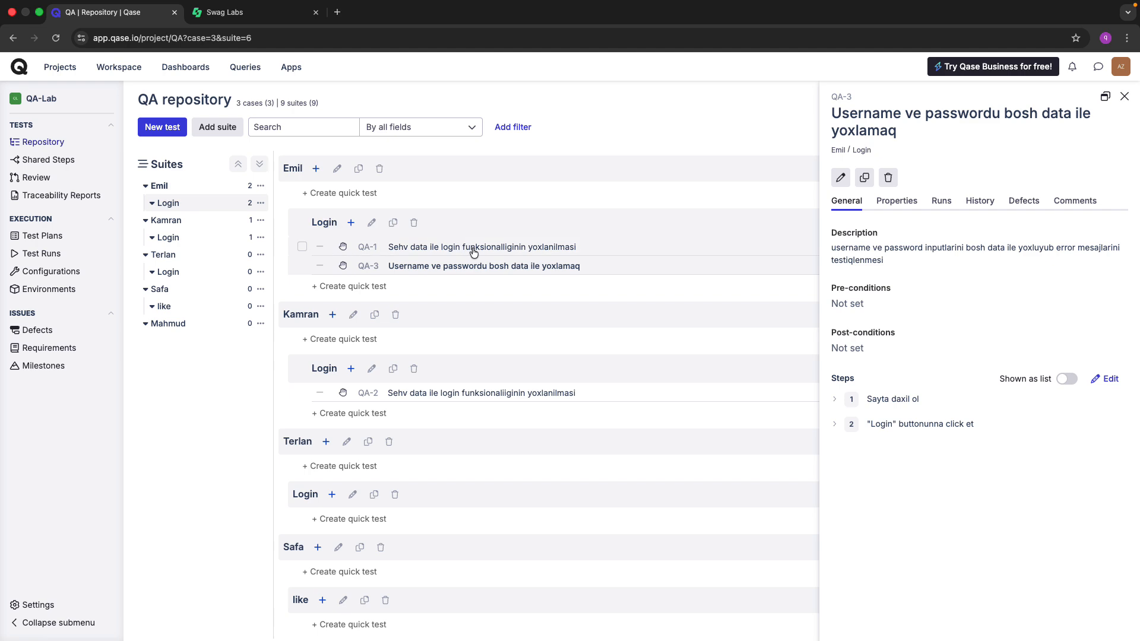
Collapse and re-expand the Emil and Login suites to find QA-3 under Login, then return to Swag Labs.
{"action": "scroll", "coordinate": [425, 253], "scroll_direction": "up", "scroll_amount": 5}
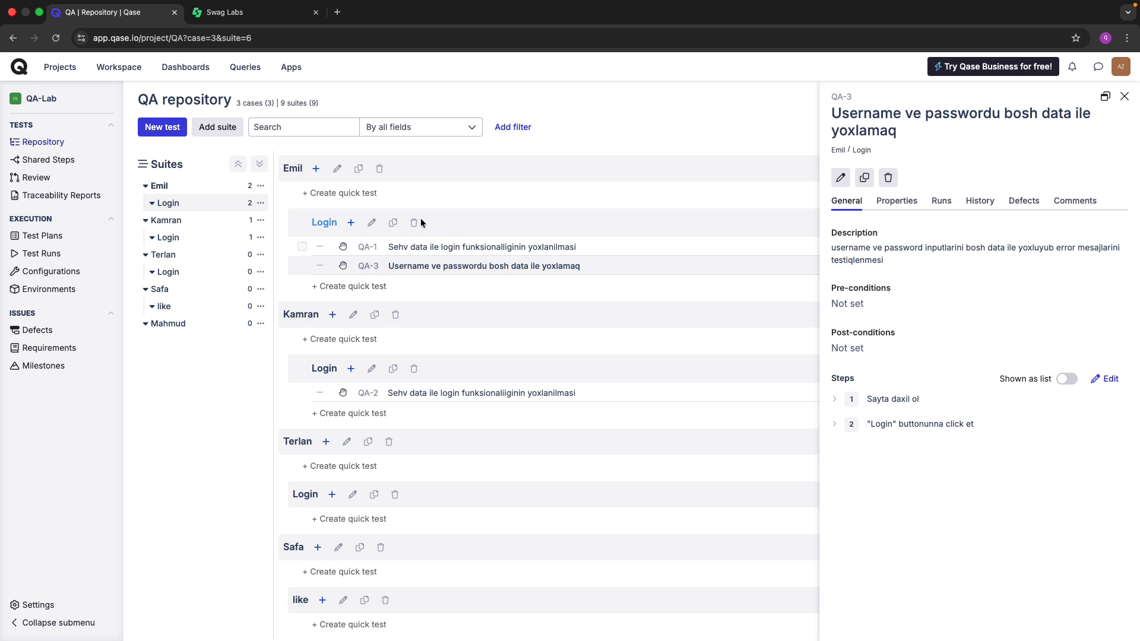
{"action": "left_click", "coordinate": [419, 178]}
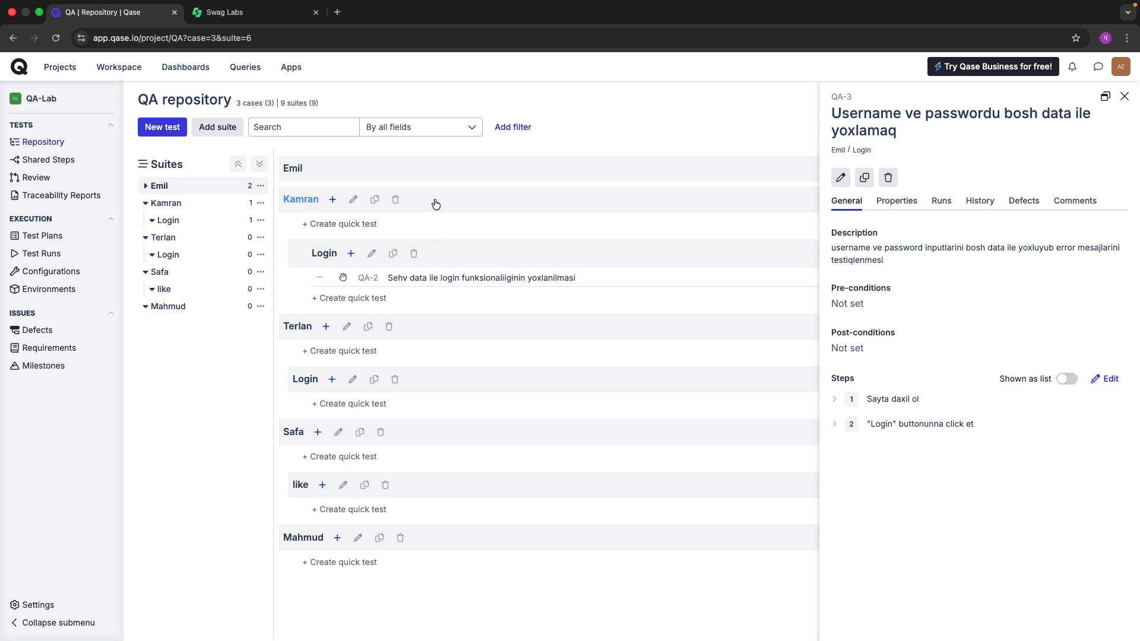
{"action": "left_click", "coordinate": [422, 178]}
{"action": "left_click", "coordinate": [442, 225]}
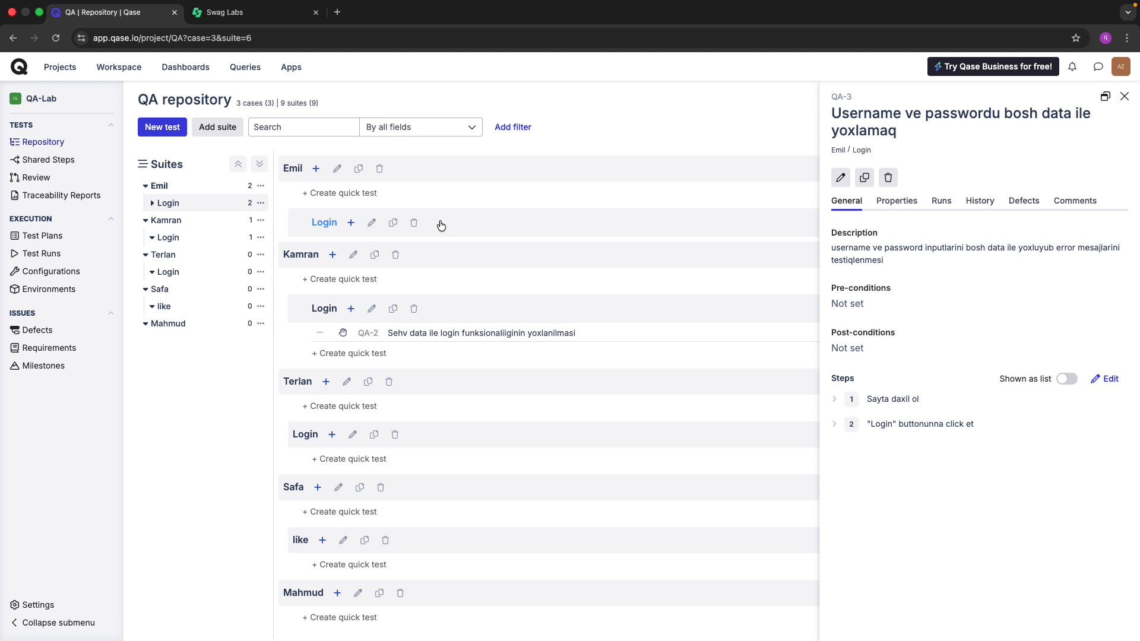
{"action": "left_click", "coordinate": [441, 225]}
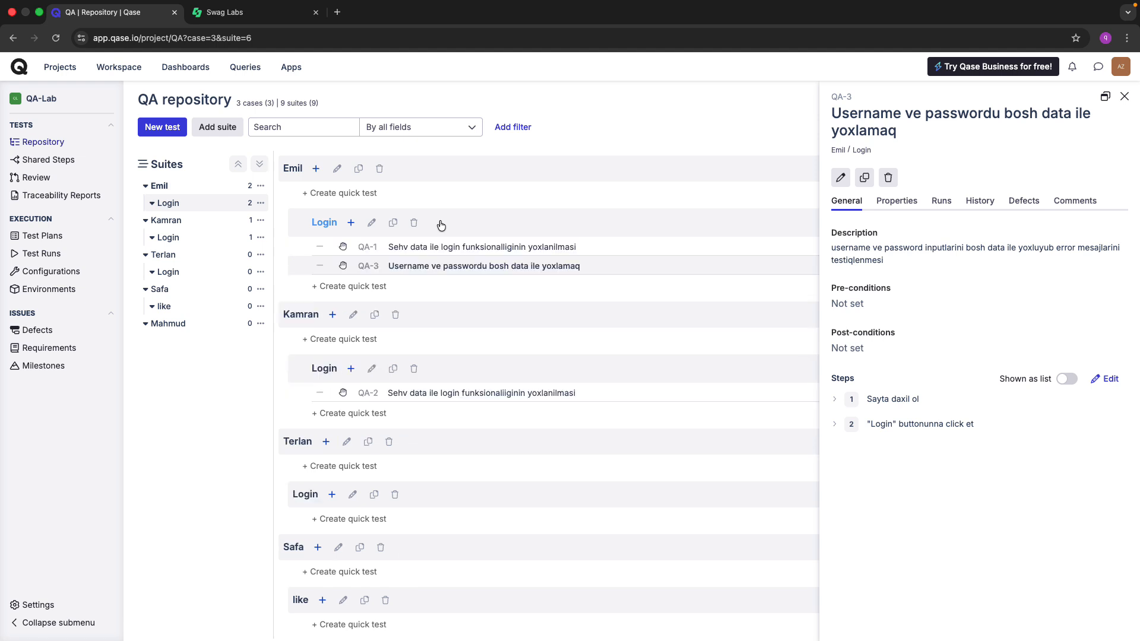
{"action": "left_click", "coordinate": [330, 282]}
{"action": "left_click", "coordinate": [250, 18]}
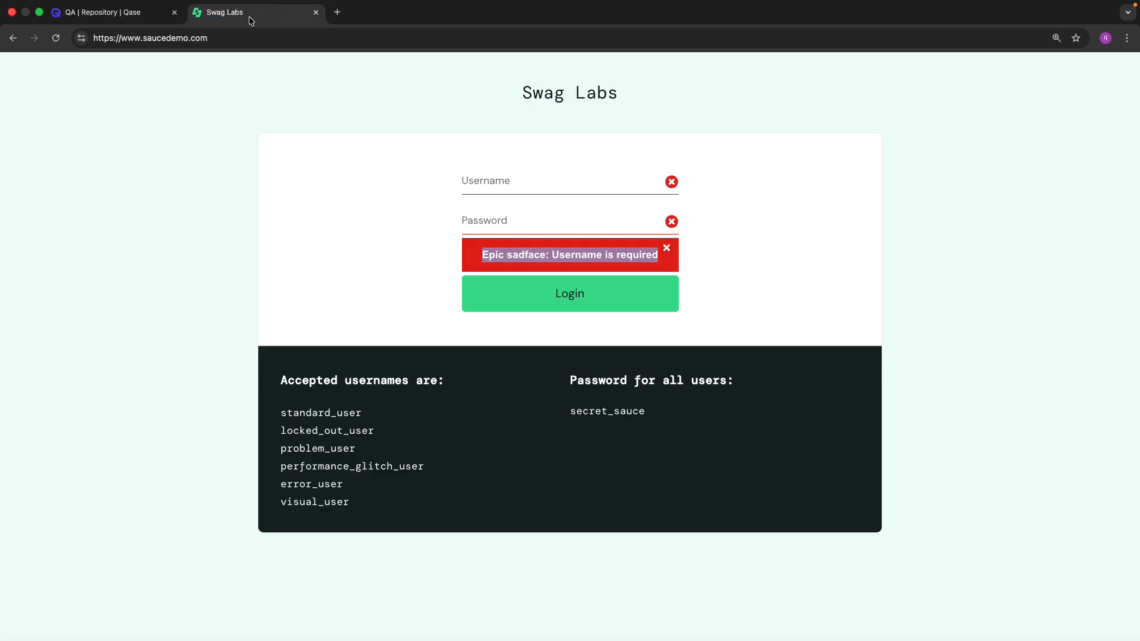
Close the Swag Labs error banner and select standard_user in the accepted usernames list.
{"action": "left_click", "coordinate": [585, 169]}
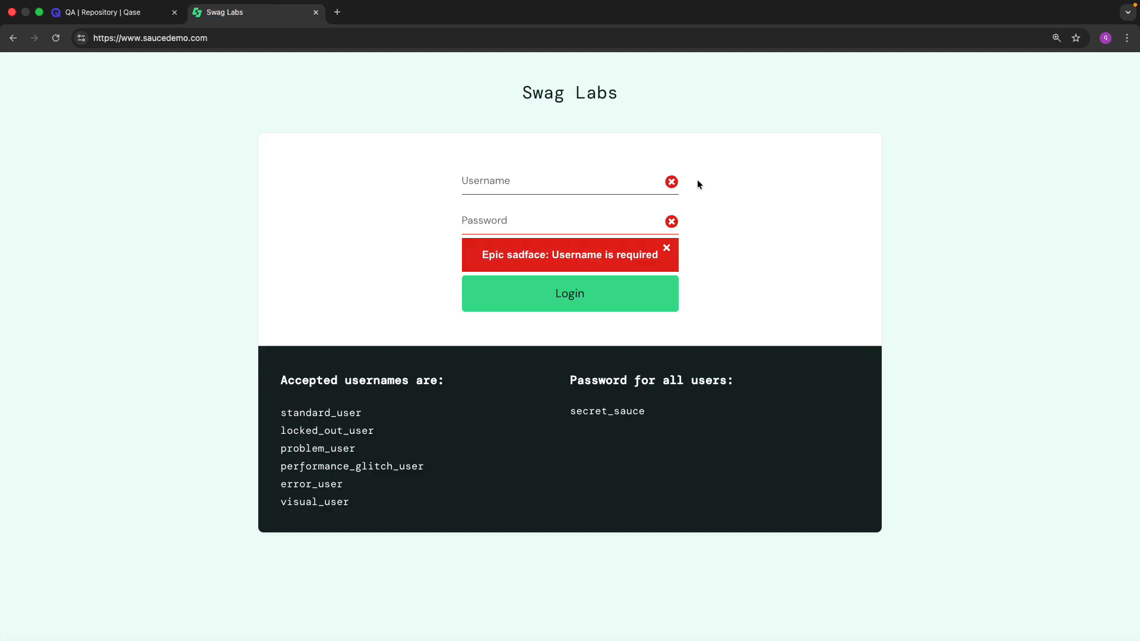
{"action": "left_click", "coordinate": [666, 247]}
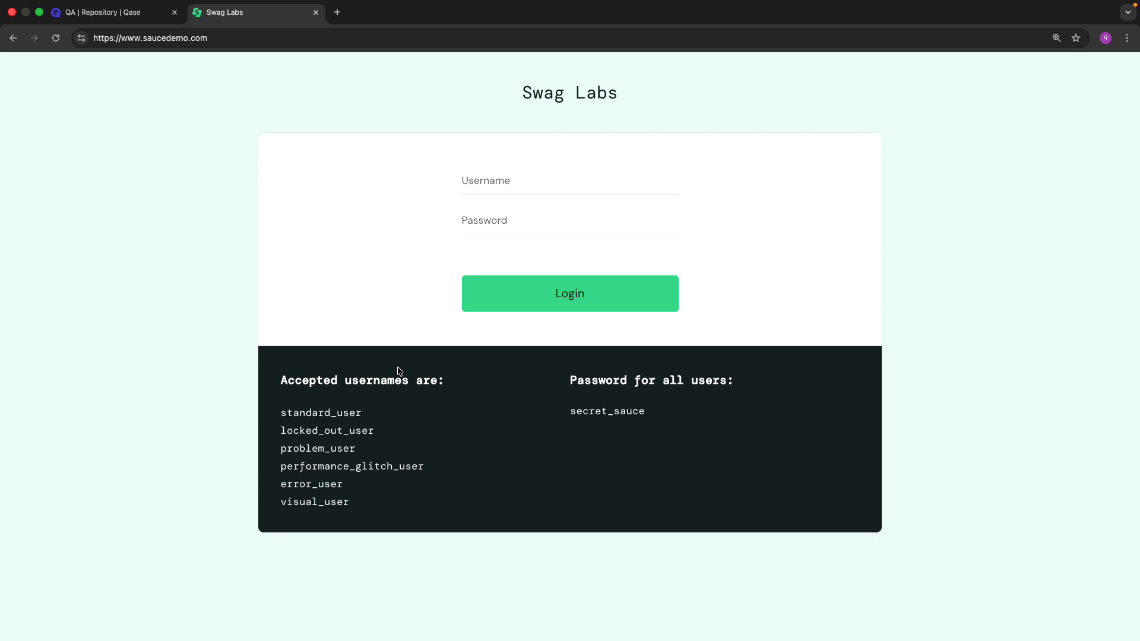
{"action": "double_click", "coordinate": [314, 412]}
{"action": "double_click", "coordinate": [580, 412]}
{"action": "double_click", "coordinate": [319, 412]}
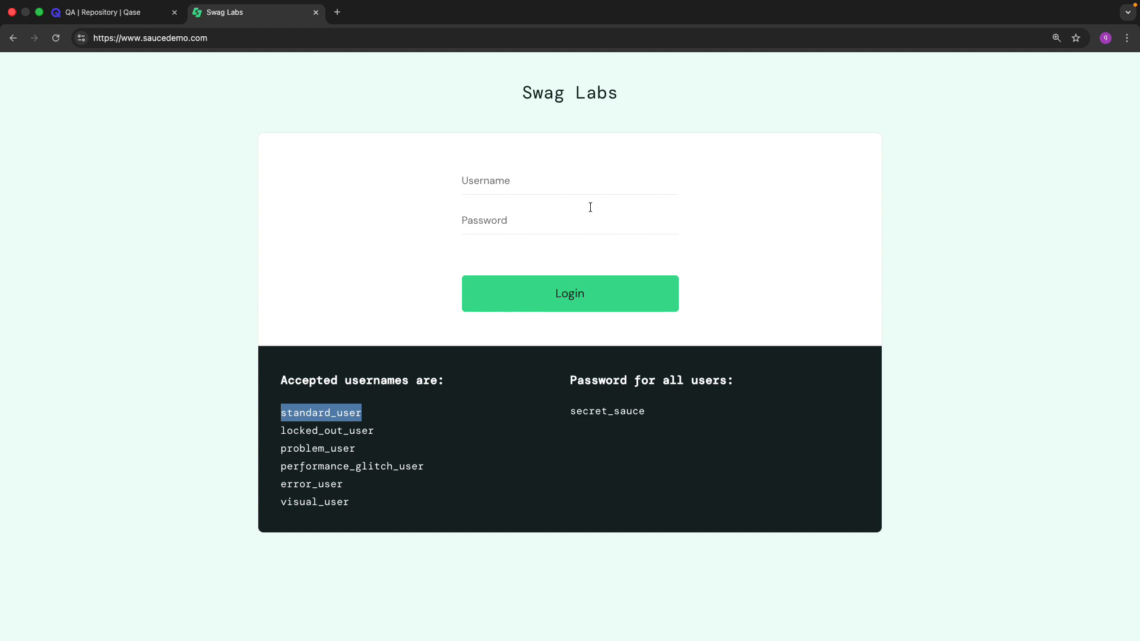
{"action": "key", "text": "ctrl+shift+Tab"}
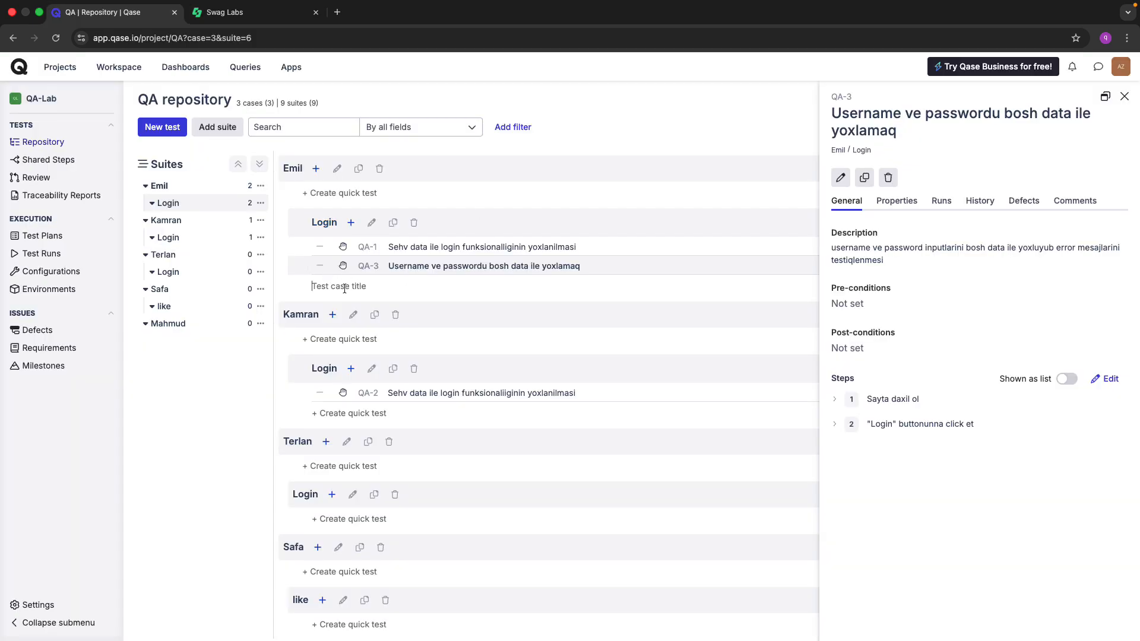
Clear the stray quick-test text and start a new test case in Emil's Login suite.
{"action": "type", "text": "dus"}
{"action": "key", "text": "BackSpace"}
{"action": "key", "text": "BackSpace"}
{"action": "key", "text": "BackSpace"}
{"action": "left_click", "coordinate": [350, 223]}
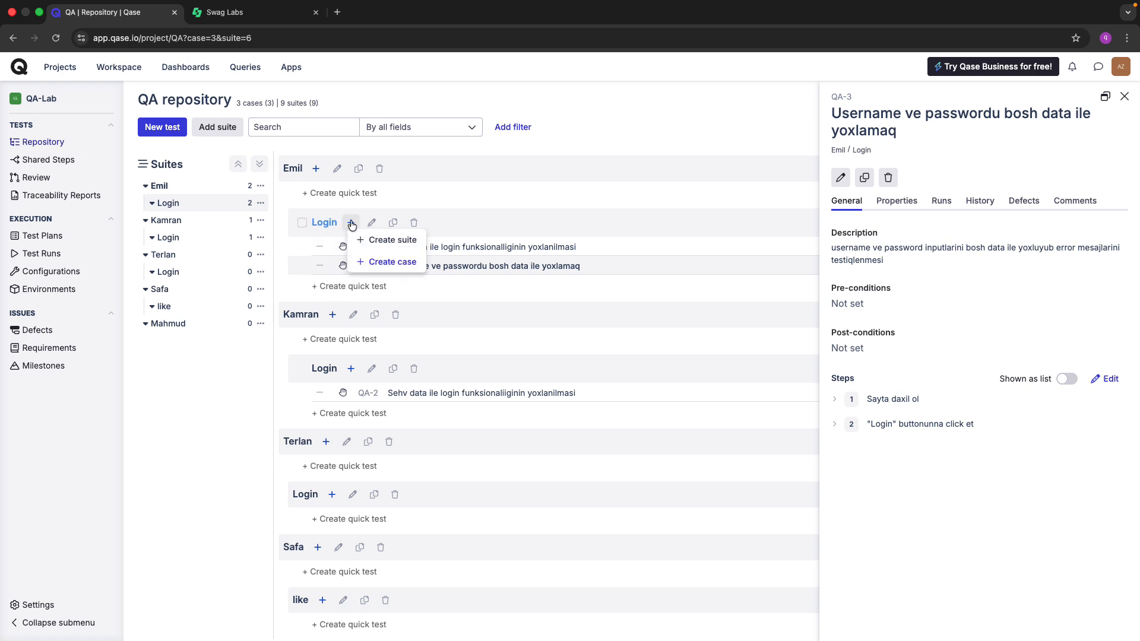
{"action": "left_click", "coordinate": [394, 239]}
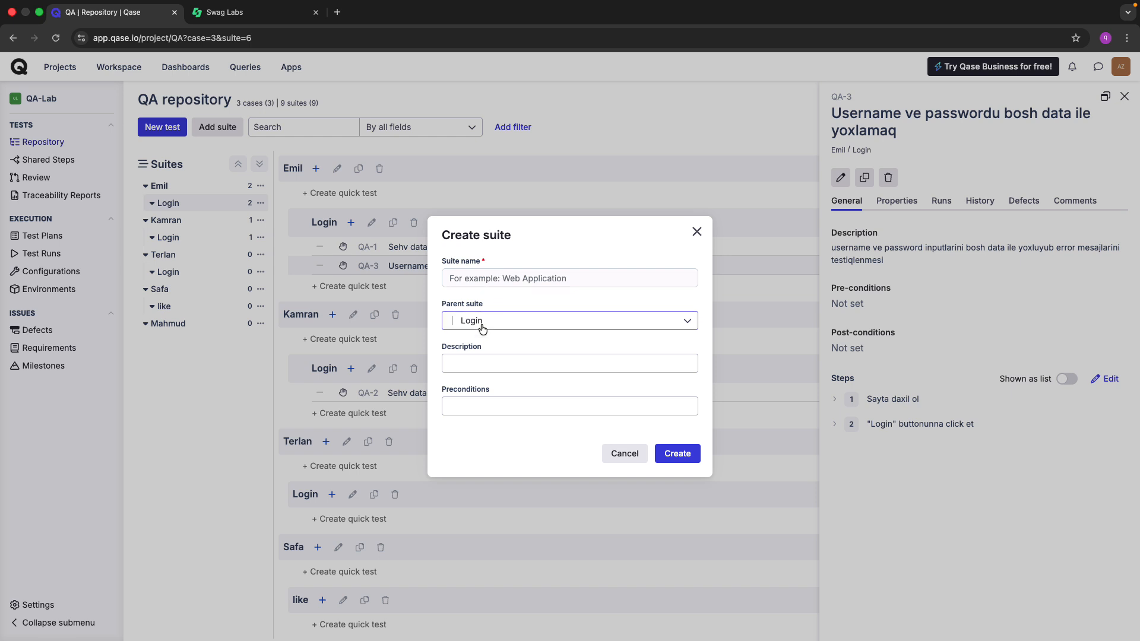
{"action": "left_click", "coordinate": [624, 454]}
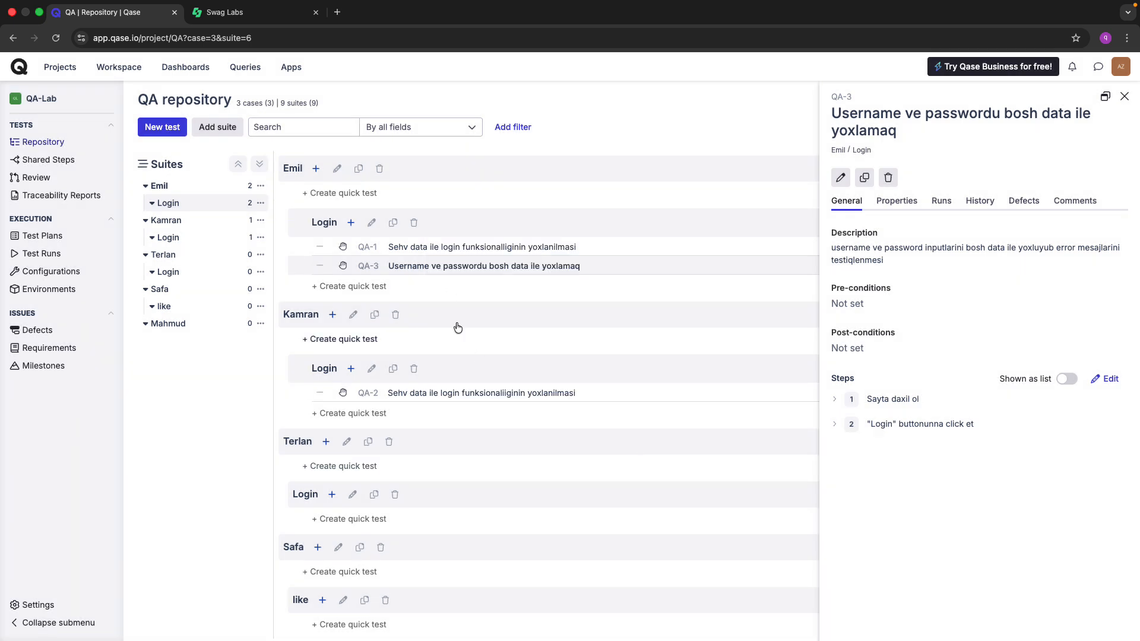
{"action": "left_click", "coordinate": [352, 225]}
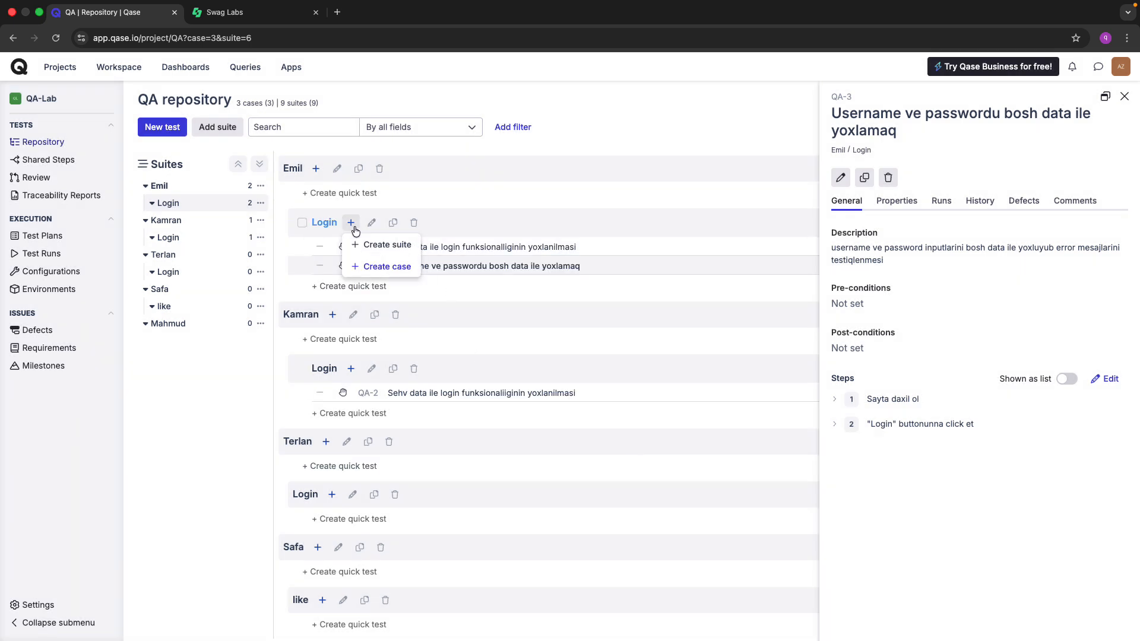
{"action": "left_click", "coordinate": [387, 266]}
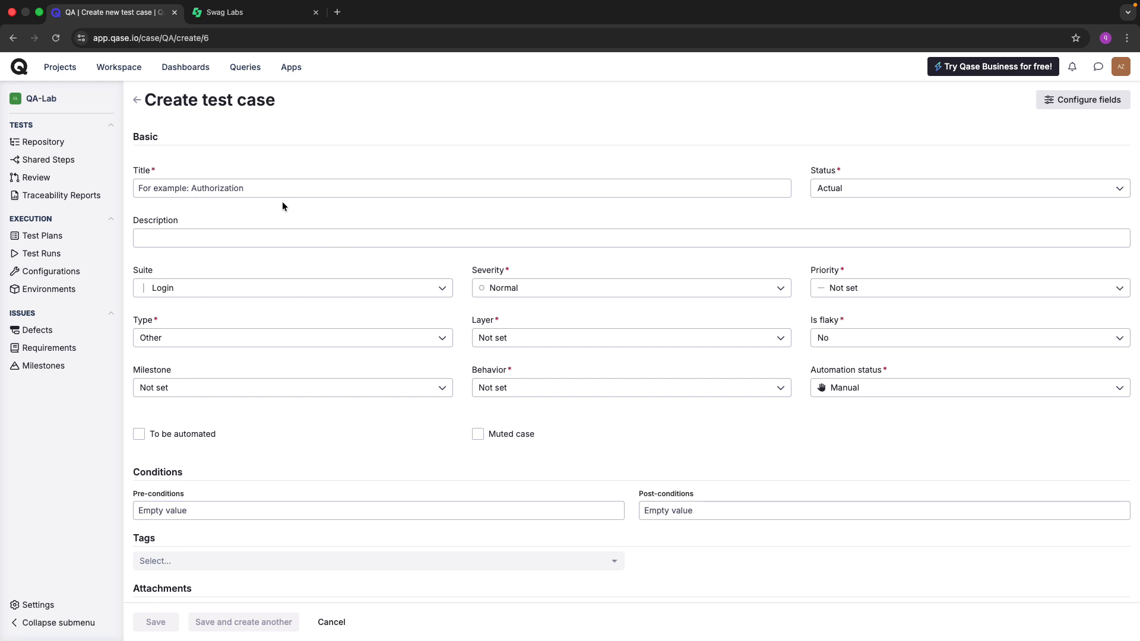
Title the case 'Duzgun datalar ile login funksionalliginin yoxlanilmasi' and place the cursor in Description.
{"action": "left_click", "coordinate": [257, 186]}
{"action": "type", "text": "Duzgu"}
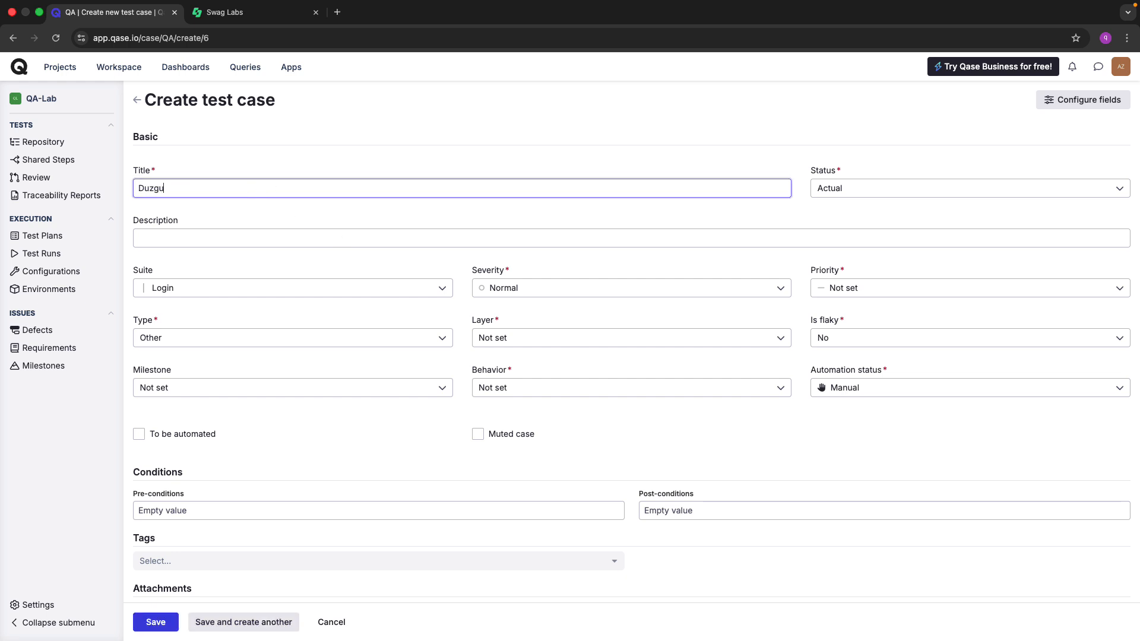
{"action": "type", "text": "n datalar ile login funksionalligi"}
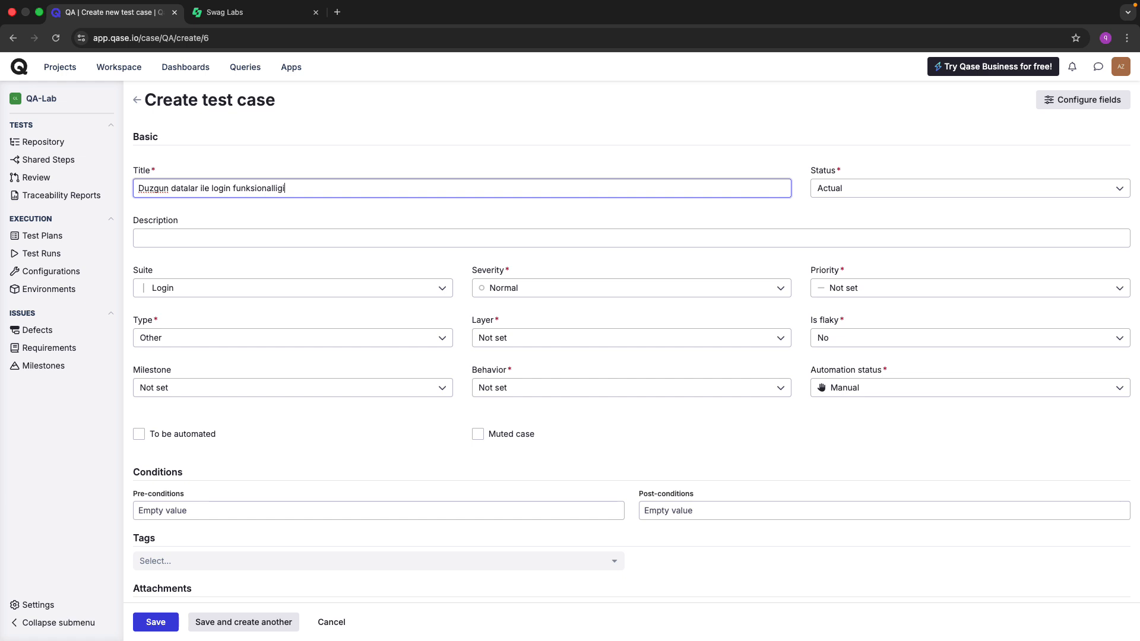
{"action": "type", "text": "nin yoxlanilmasi"}
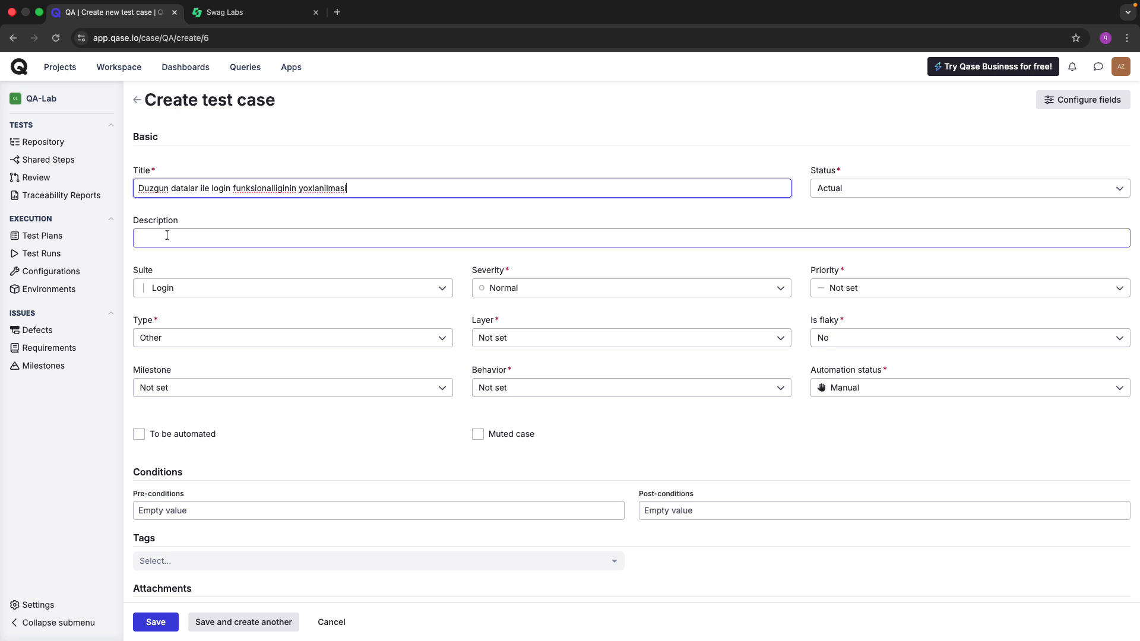
{"action": "left_click", "coordinate": [166, 235]}
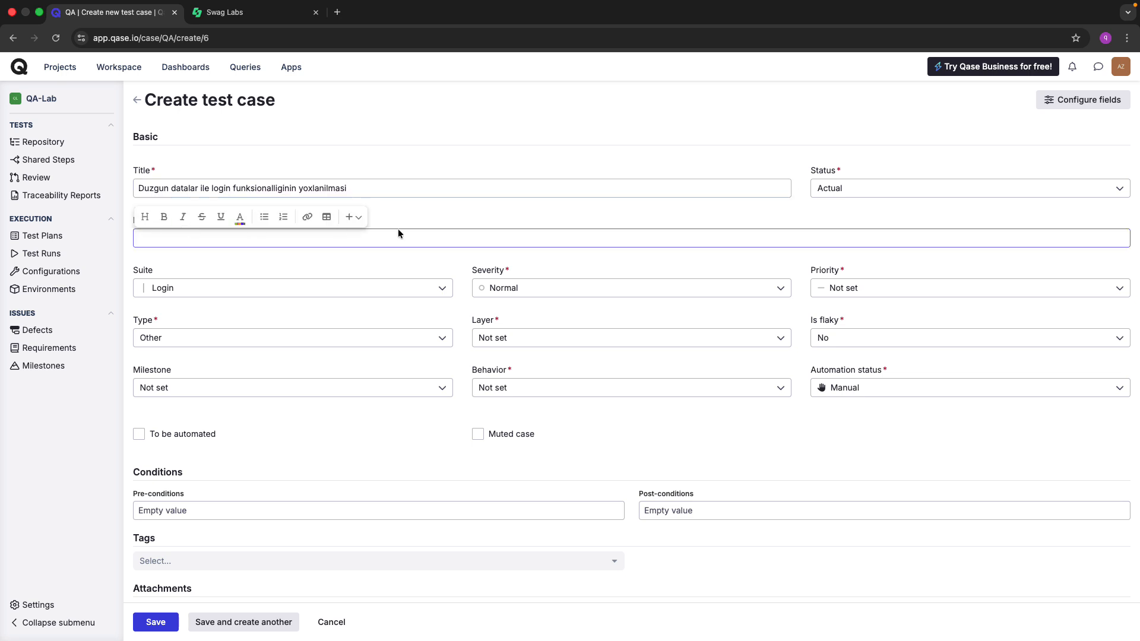
{"action": "left_click", "coordinate": [410, 214]}
{"action": "scroll", "coordinate": [259, 178], "scroll_direction": "up", "scroll_amount": 5}
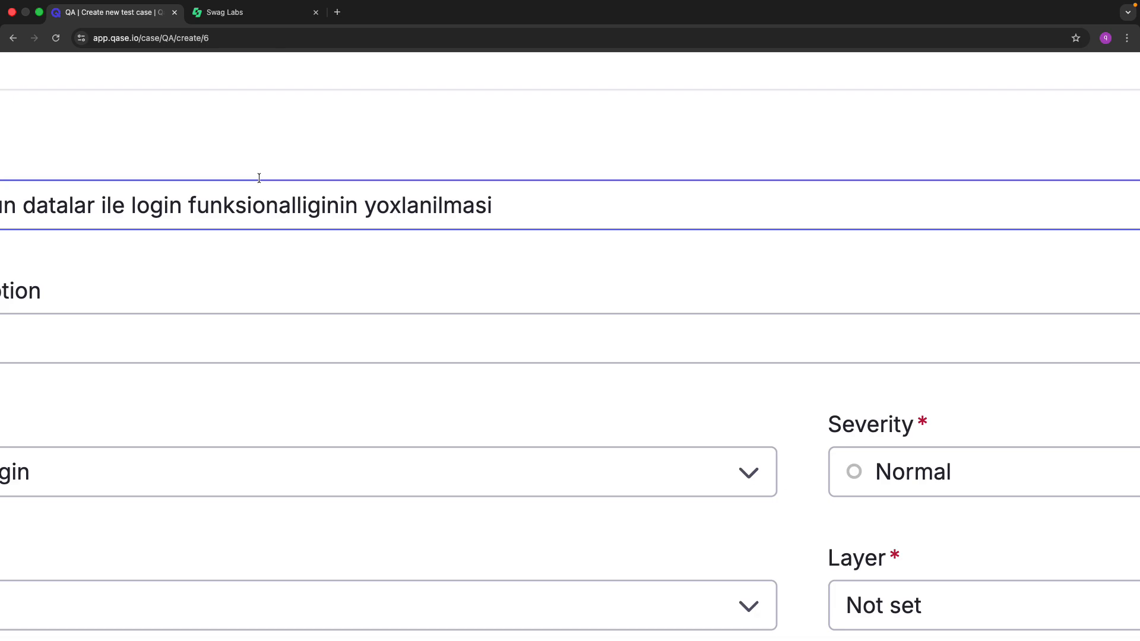
{"action": "scroll", "coordinate": [259, 178], "scroll_direction": "left", "scroll_amount": 5}
{"action": "left_click", "coordinate": [317, 339]}
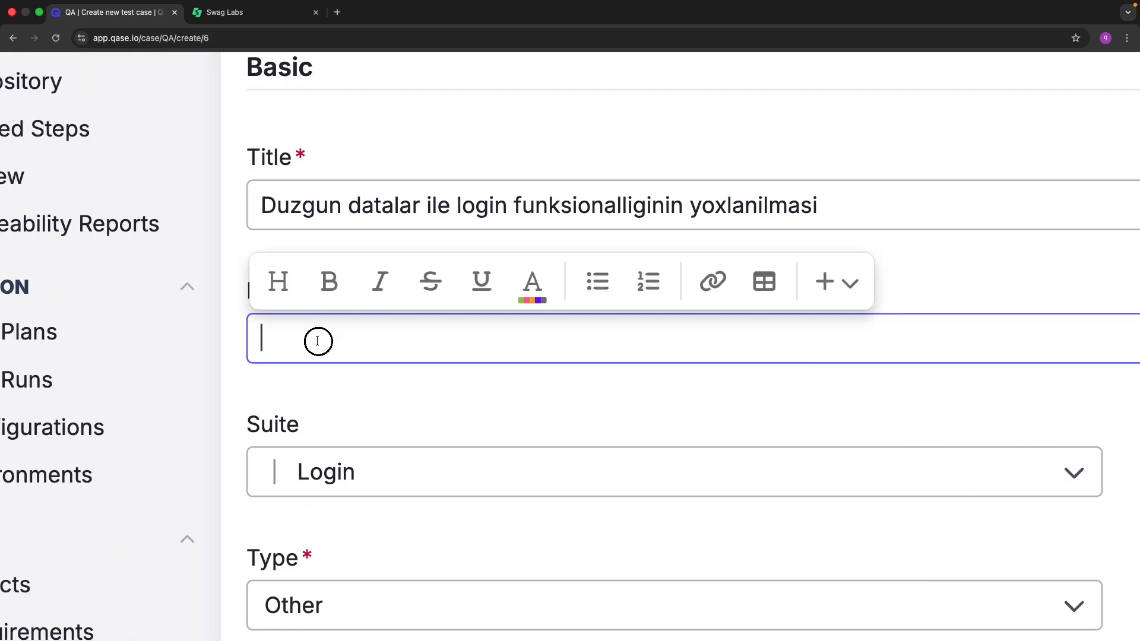
{"action": "scroll", "coordinate": [318, 341], "scroll_direction": "down", "scroll_amount": 5}
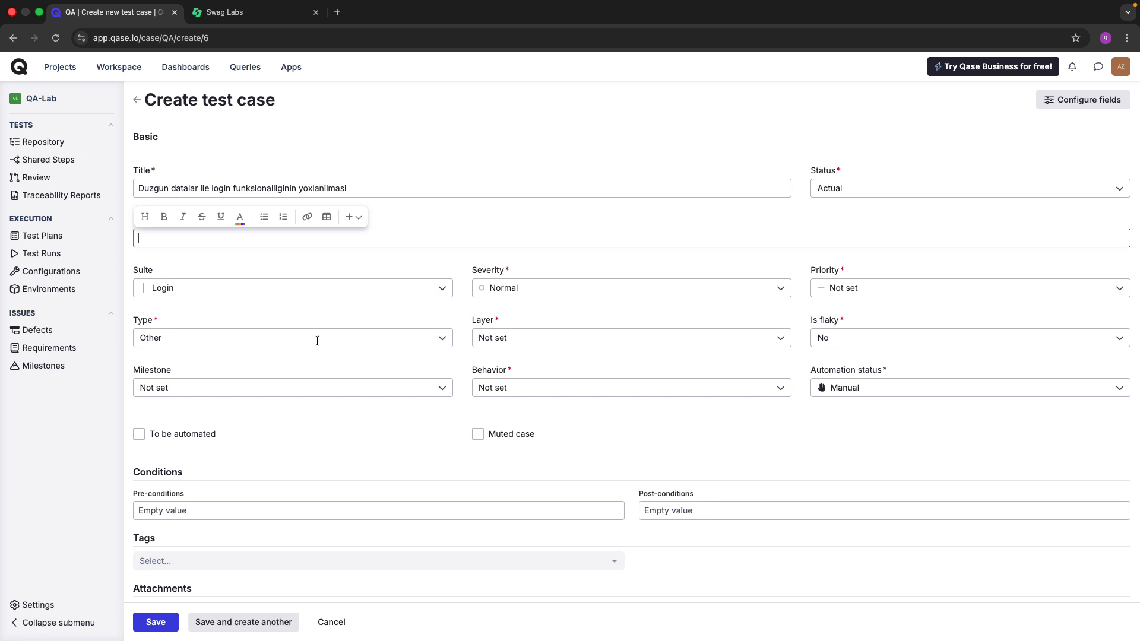
Describe the valid-data login check and add a 'username -' line with the copied demo username.
{"action": "key", "text": "ctrl+Tab"}
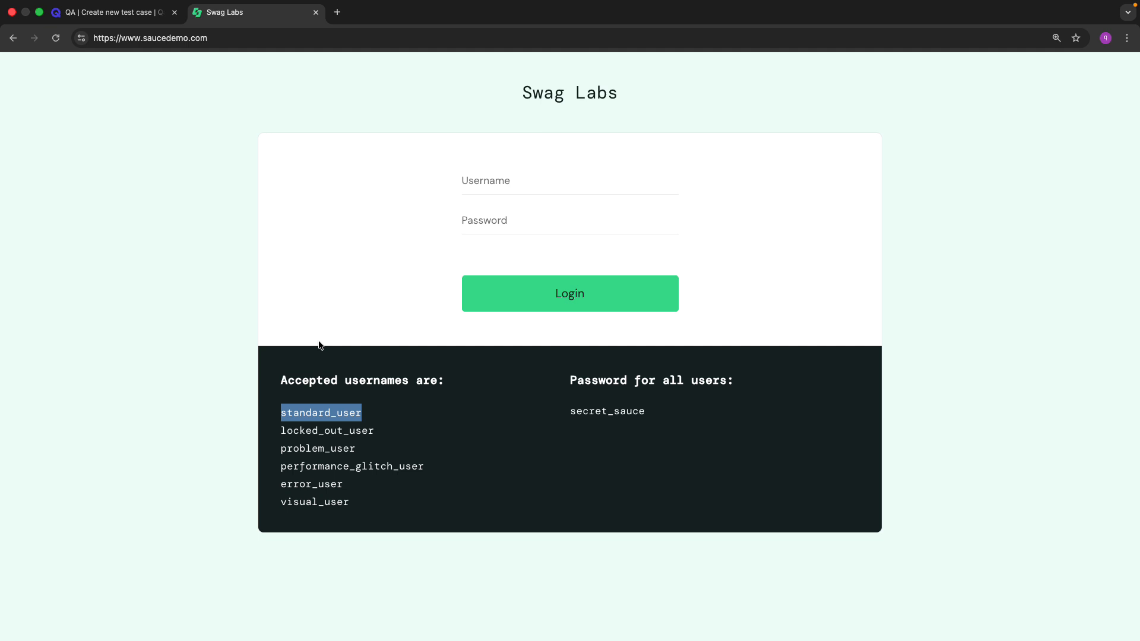
{"action": "right_click", "coordinate": [327, 411]}
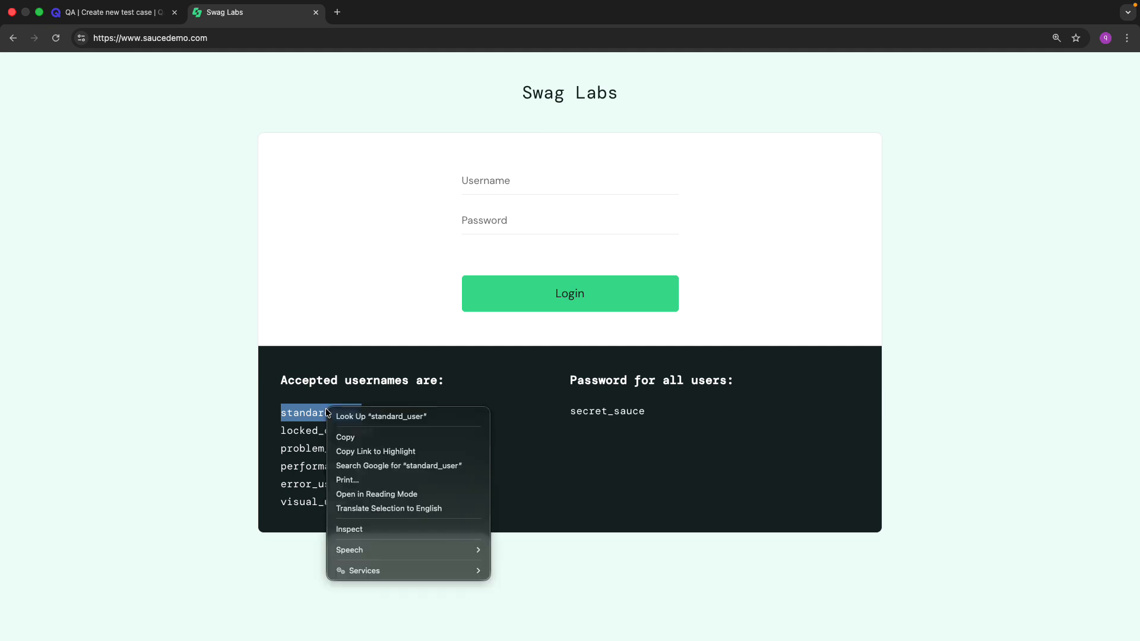
{"action": "left_click", "coordinate": [360, 436]}
{"action": "key", "text": "ctrl+shift+Tab"}
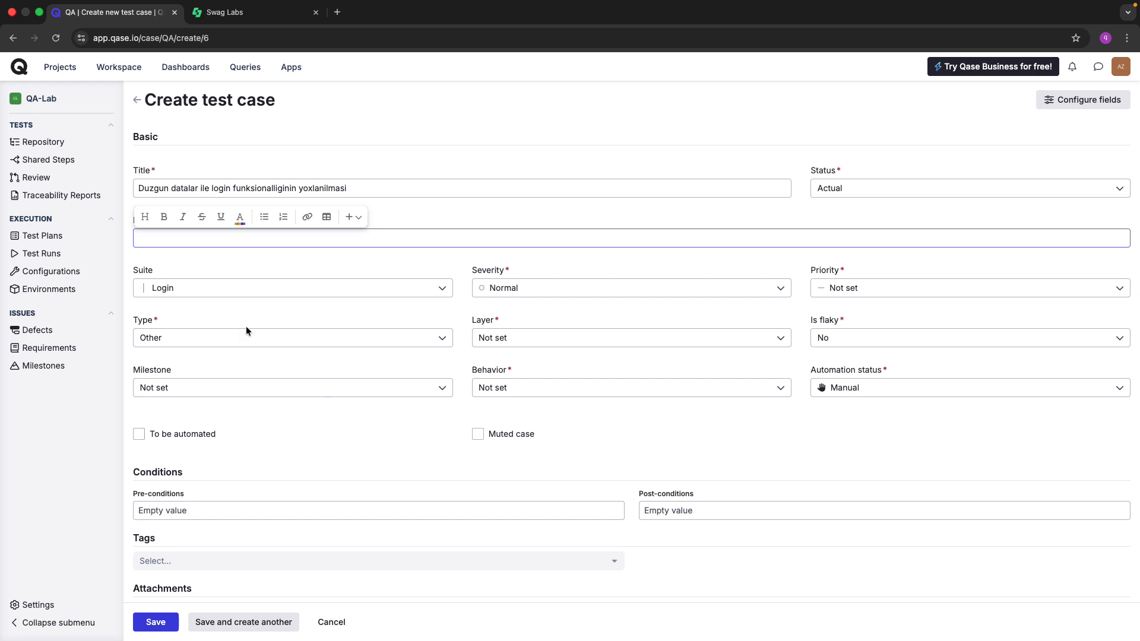
{"action": "type", "text": "User duzgun olan datalari username"}
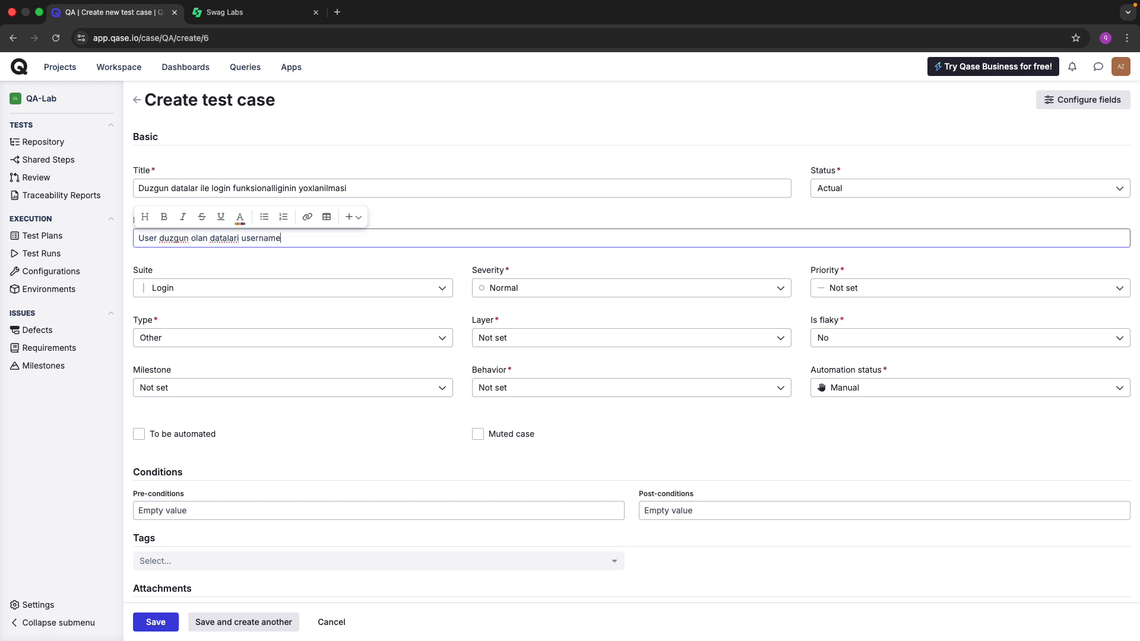
{"action": "type", "text": " ve password inputuna daxil edib"}
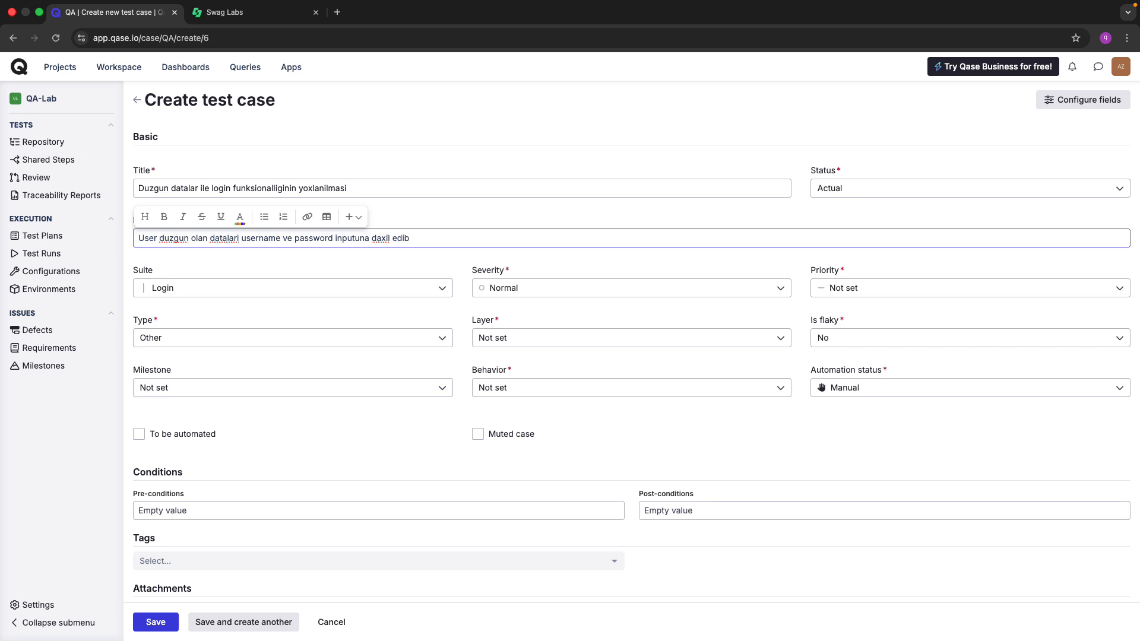
{"action": "type", "text": "login olmagini yoxlamadir"}
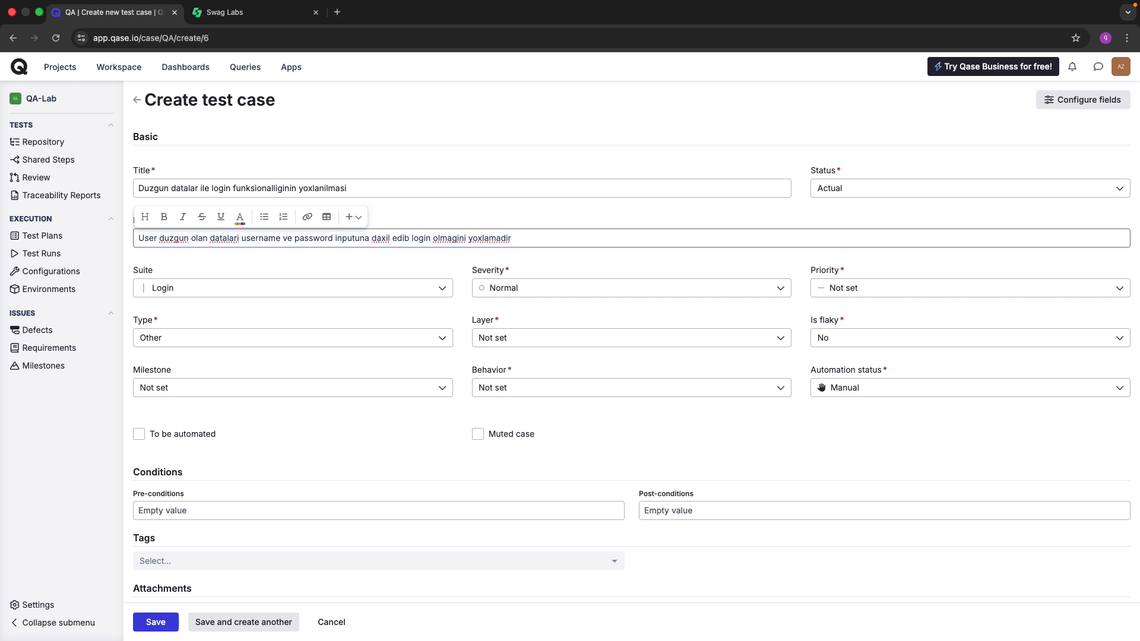
{"action": "key", "text": "Return"}
{"action": "type", "text": "user"}
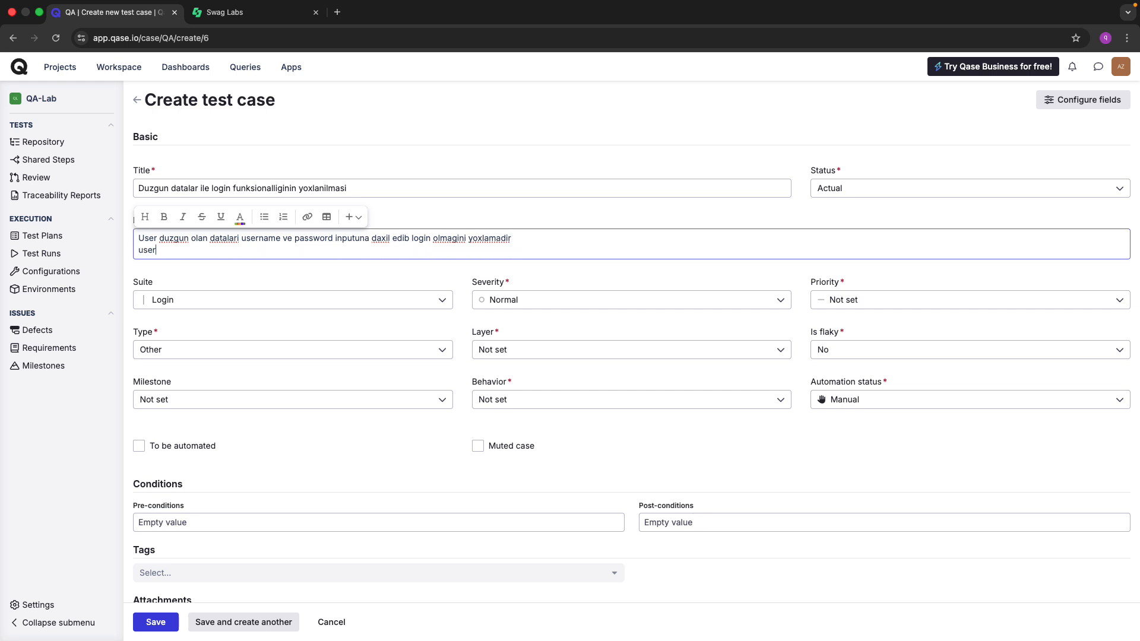
{"action": "type", "text": "name -"}
{"action": "key", "text": "super+v"}
Add a 'password -' line with the demo password taken from Swag Labs.
{"action": "key", "text": "ctrl+Tab"}
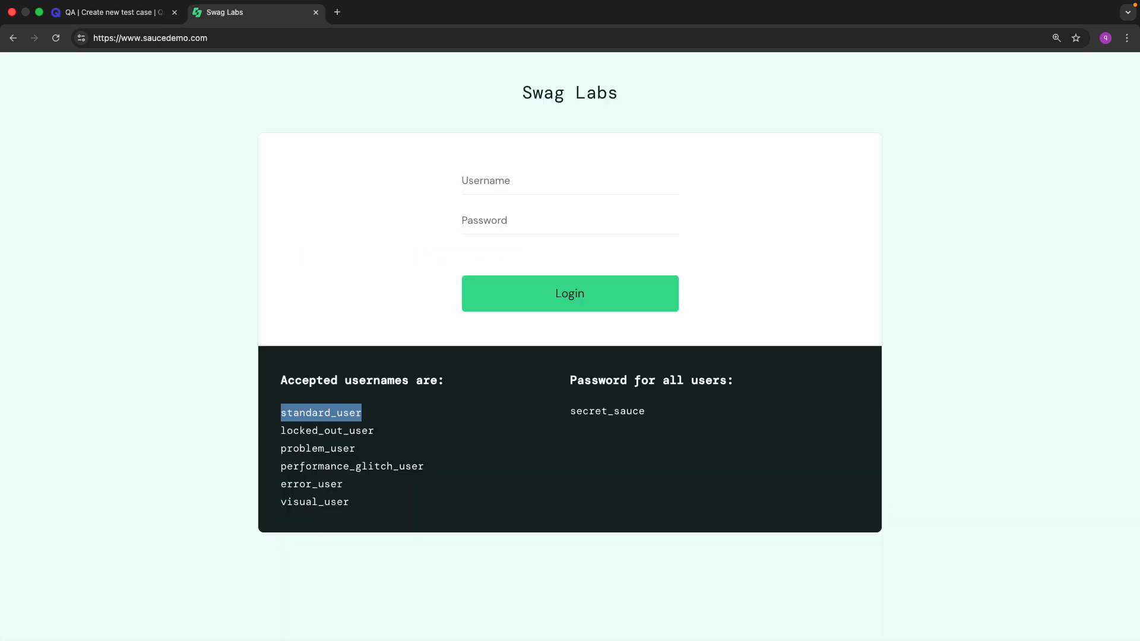
{"action": "double_click", "coordinate": [582, 411]}
{"action": "key", "text": "ctrl+Tab"}
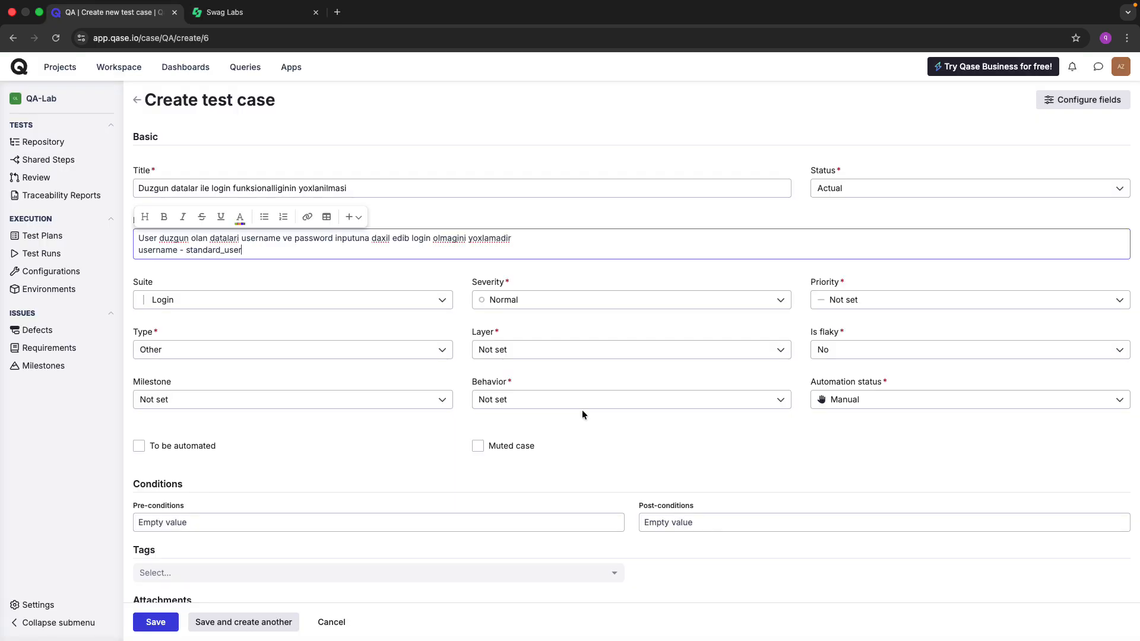
{"action": "key", "text": "Return"}
{"action": "type", "text": "pa"}
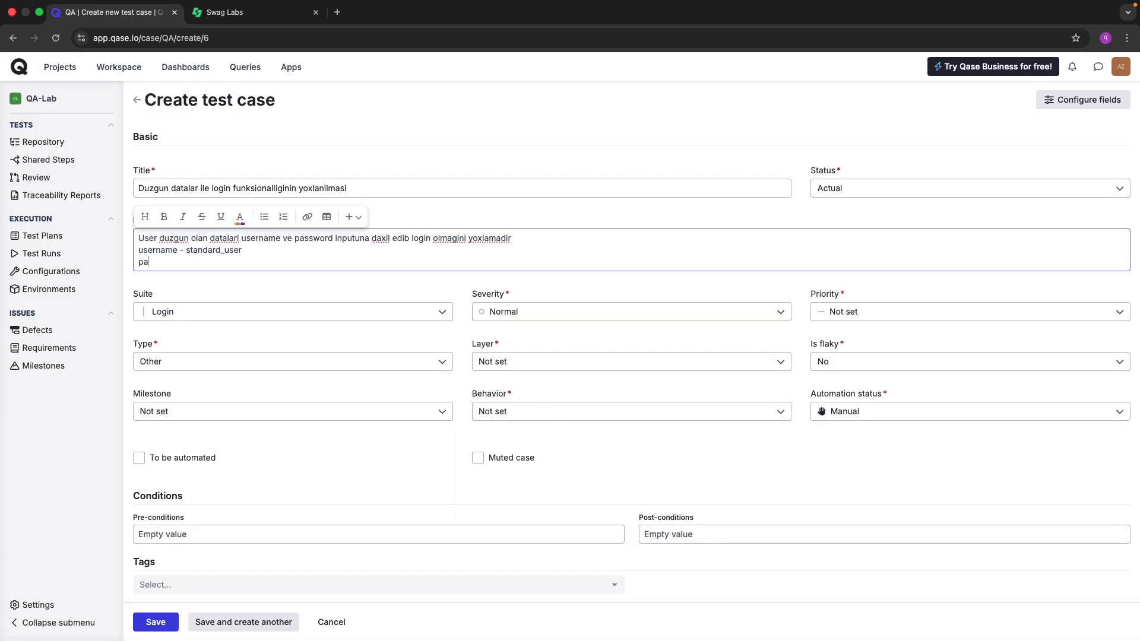
{"action": "type", "text": "ssword -"}
{"action": "key", "text": "super+v"}
{"action": "left_click", "coordinate": [511, 273]}
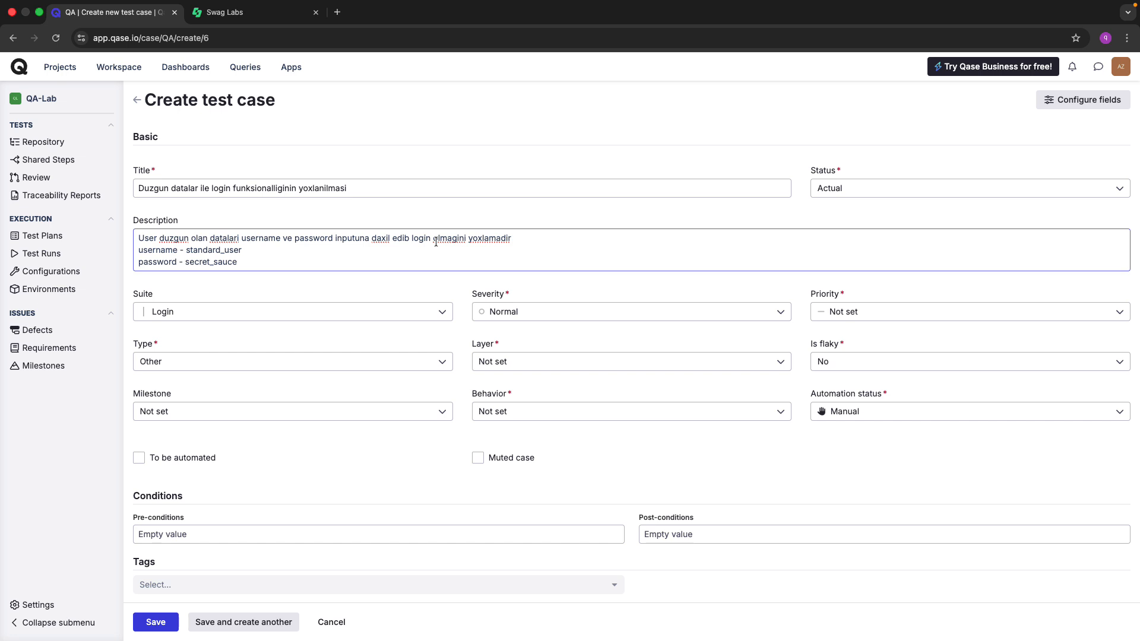
{"action": "scroll", "coordinate": [342, 265], "scroll_direction": "down", "scroll_amount": 2}
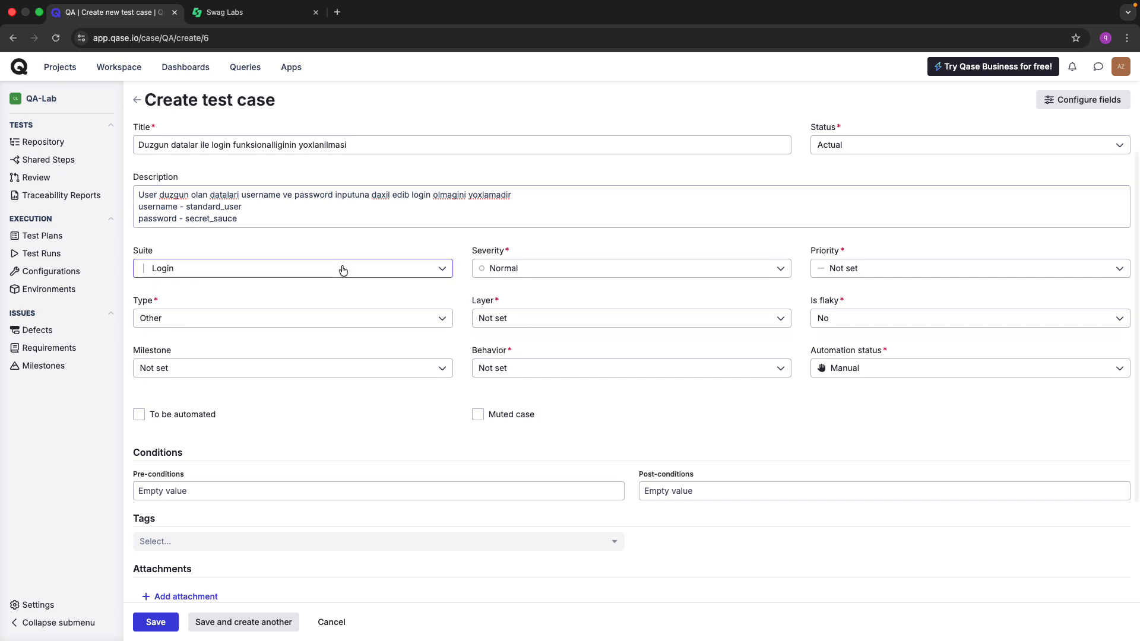
{"action": "left_click", "coordinate": [416, 207]}
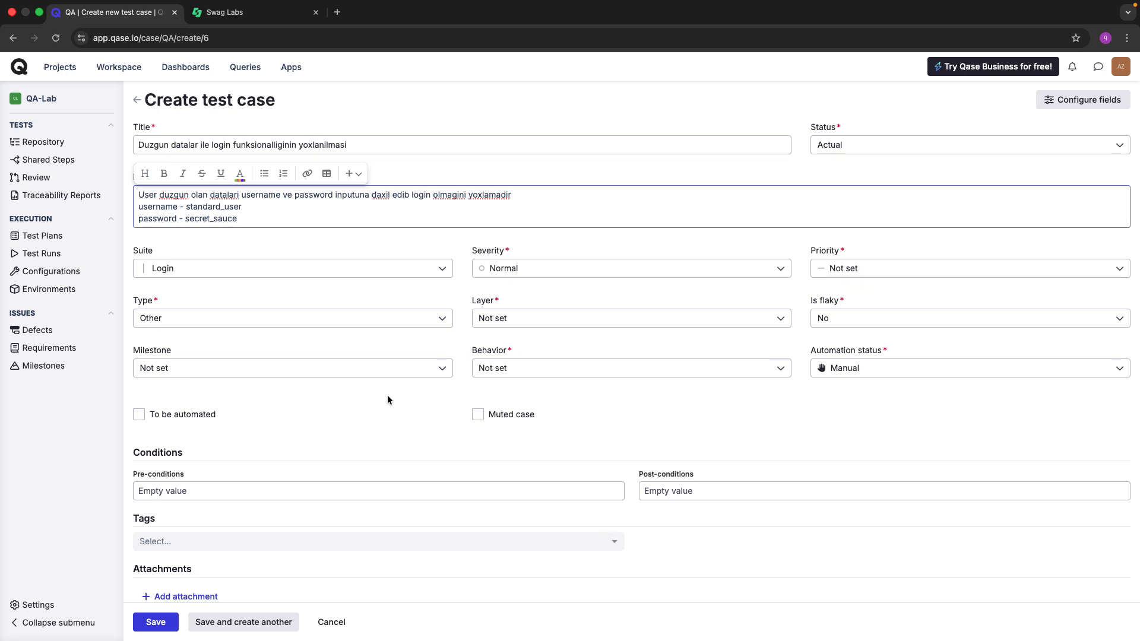
Fill step 1 with action 'sayta daxil ol', data 'swaglabs', expected 'sayt gorundu', and add step 2.
{"action": "scroll", "coordinate": [387, 397], "scroll_direction": "down", "scroll_amount": 5}
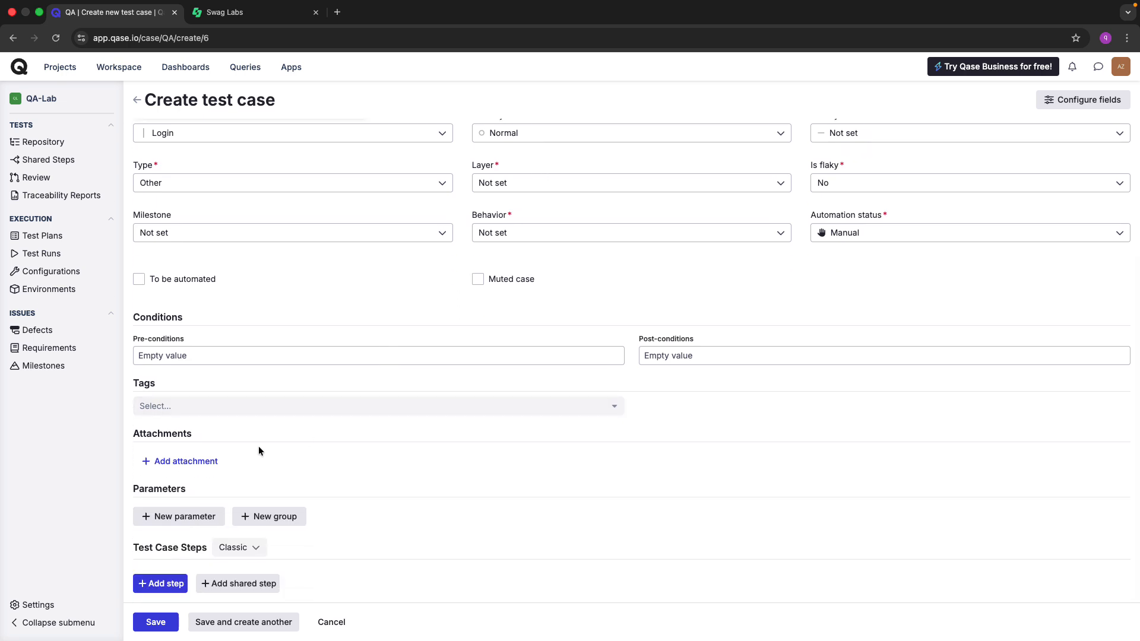
{"action": "left_click", "coordinate": [160, 584]}
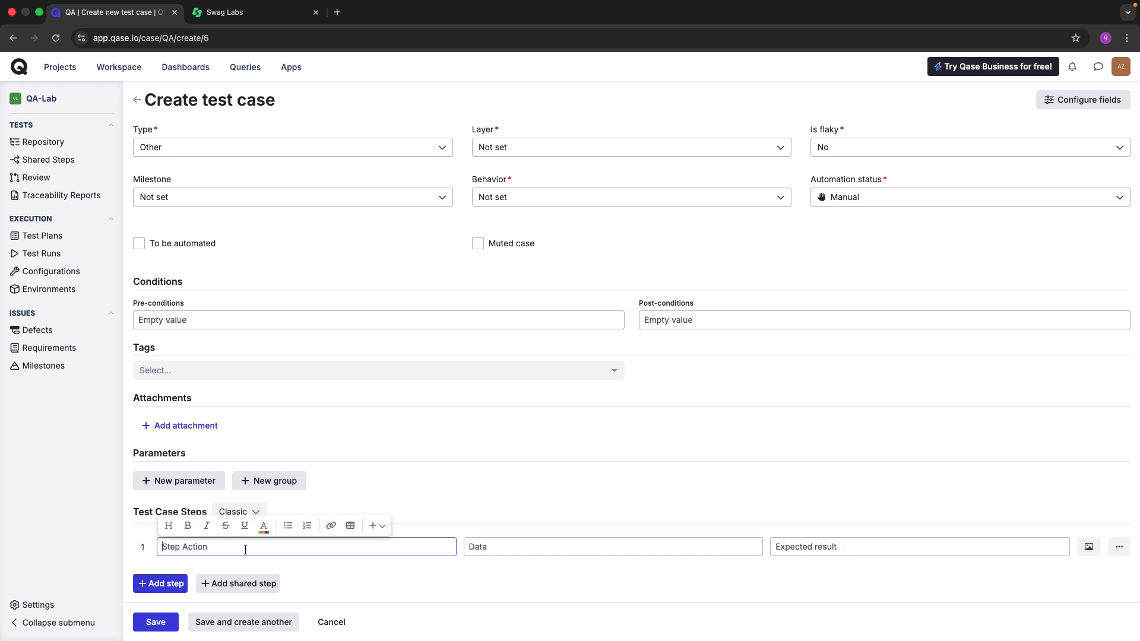
{"action": "type", "text": "saytda"}
{"action": "key", "text": "BackSpace"}
{"action": "key", "text": "BackSpace"}
{"action": "type", "text": "ta daxil ol"}
{"action": "left_click", "coordinate": [483, 556]}
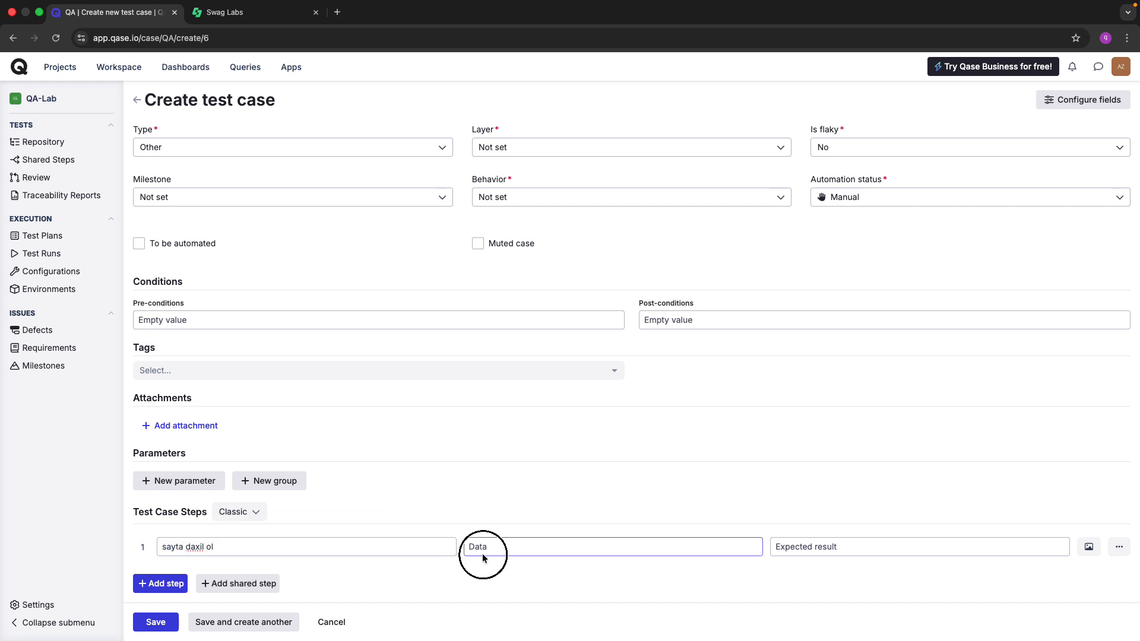
{"action": "type", "text": "swa"}
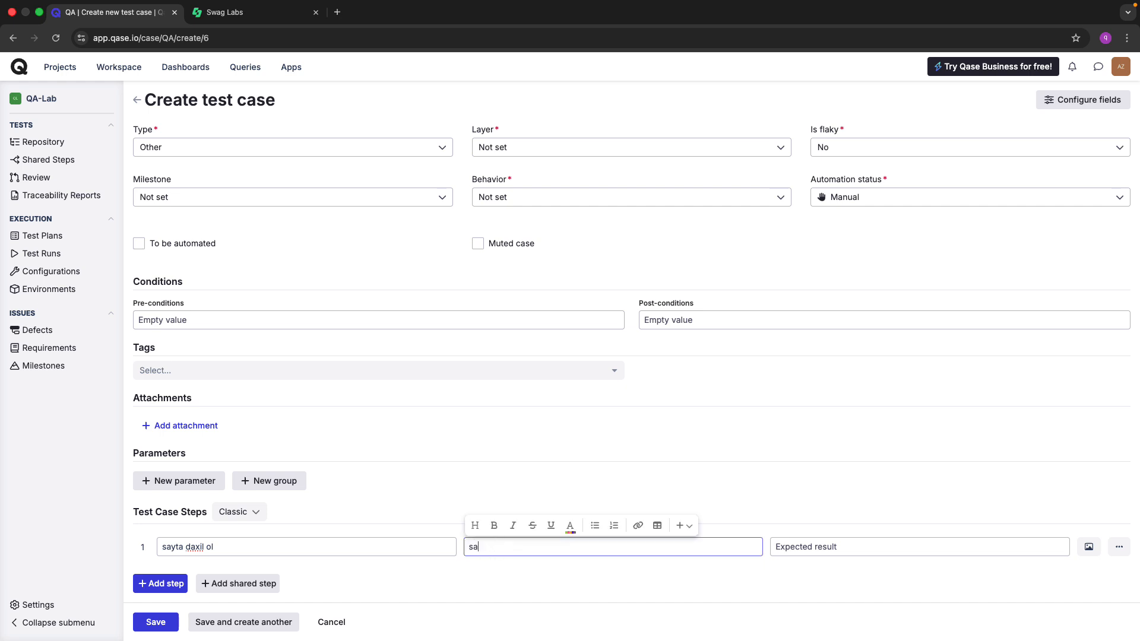
{"action": "type", "text": "glabs"}
{"action": "left_click", "coordinate": [822, 551]}
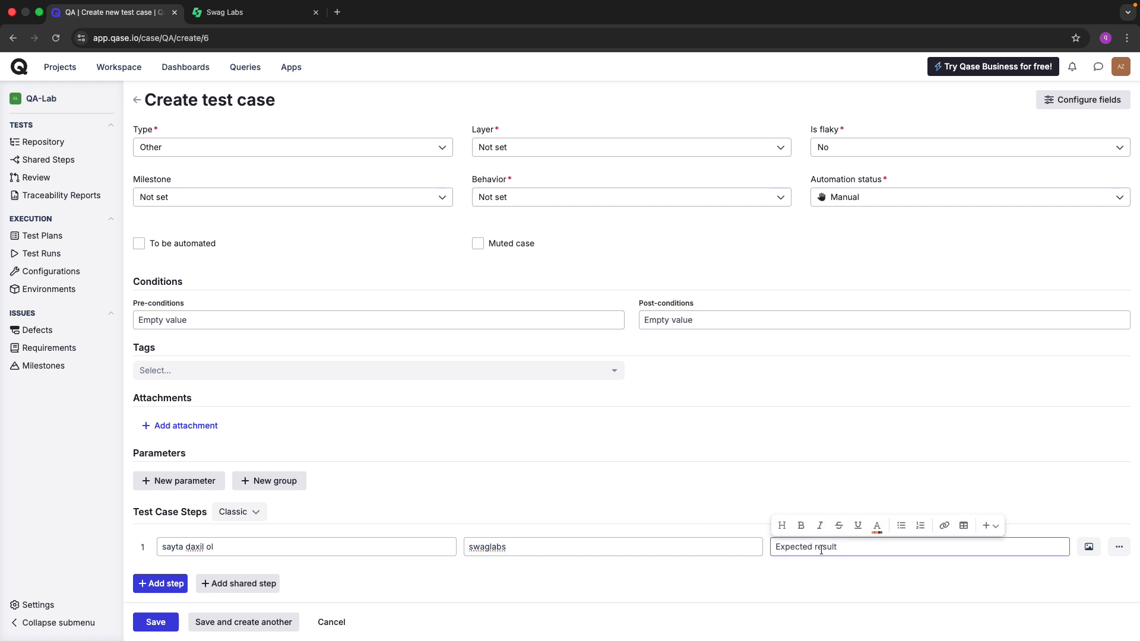
{"action": "type", "text": "sayt gorundu"}
{"action": "left_click", "coordinate": [160, 584]}
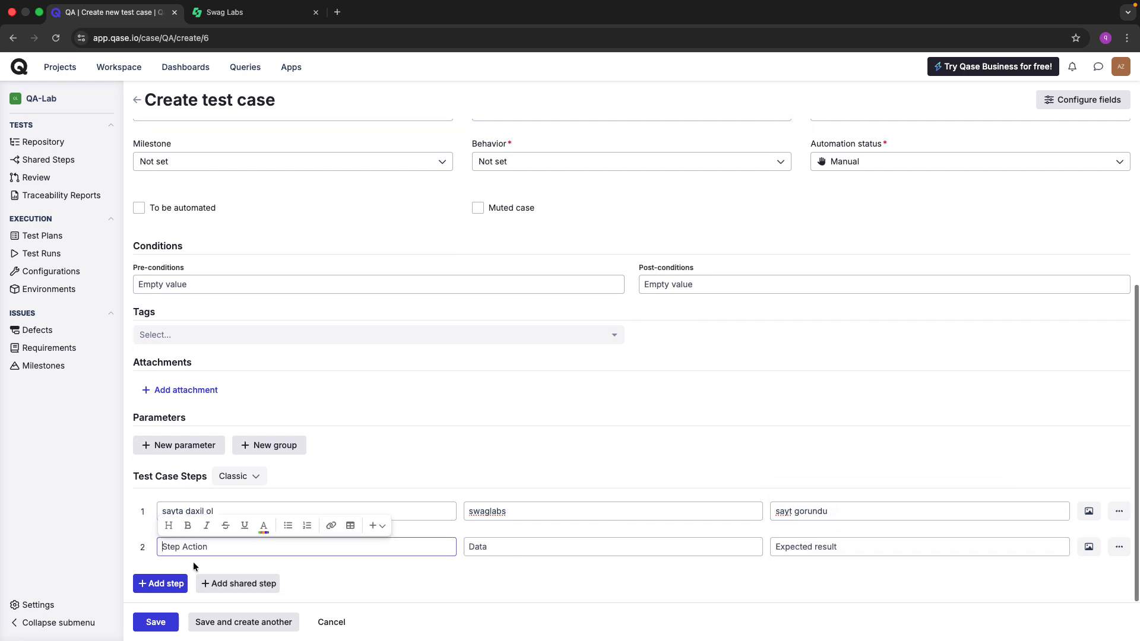
Begin step 2's action as 'Username inputuna daxil', correcting typos along the way.
{"action": "left_click", "coordinate": [336, 585]}
{"action": "key", "text": "ctrl+Tab"}
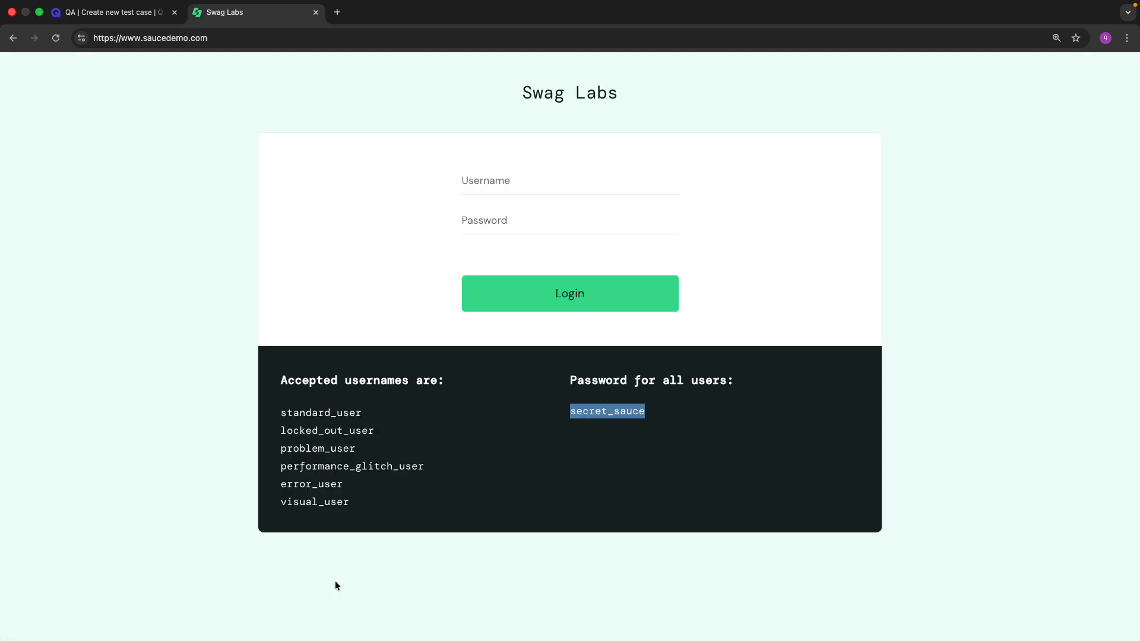
{"action": "left_click", "coordinate": [434, 463]}
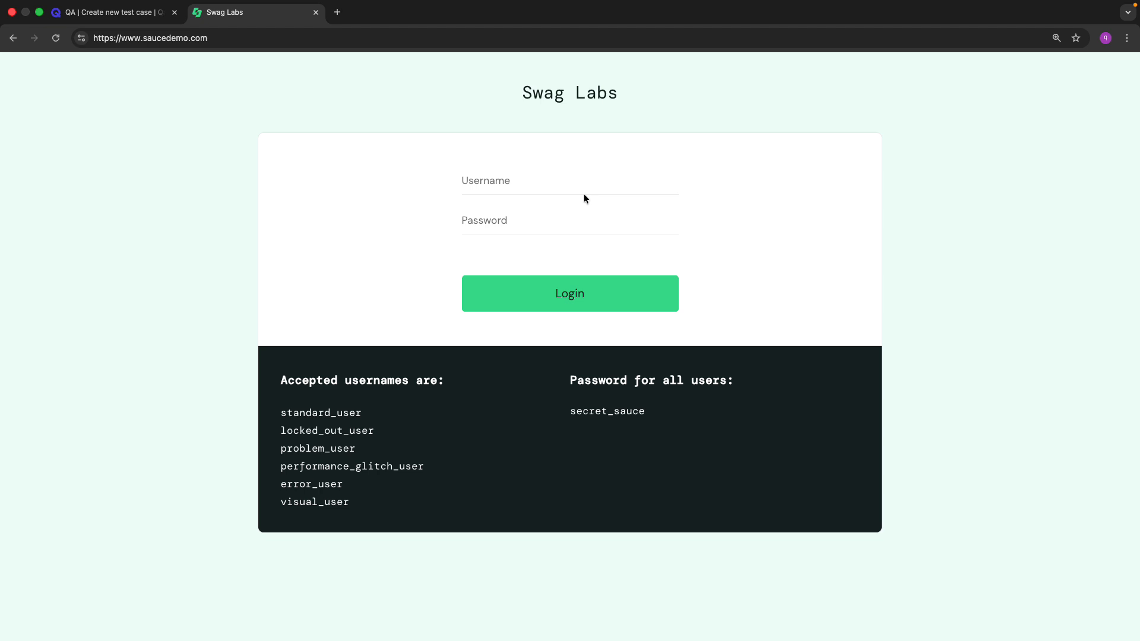
{"action": "key", "text": "ctrl+shift+Tab"}
{"action": "left_click", "coordinate": [220, 547]}
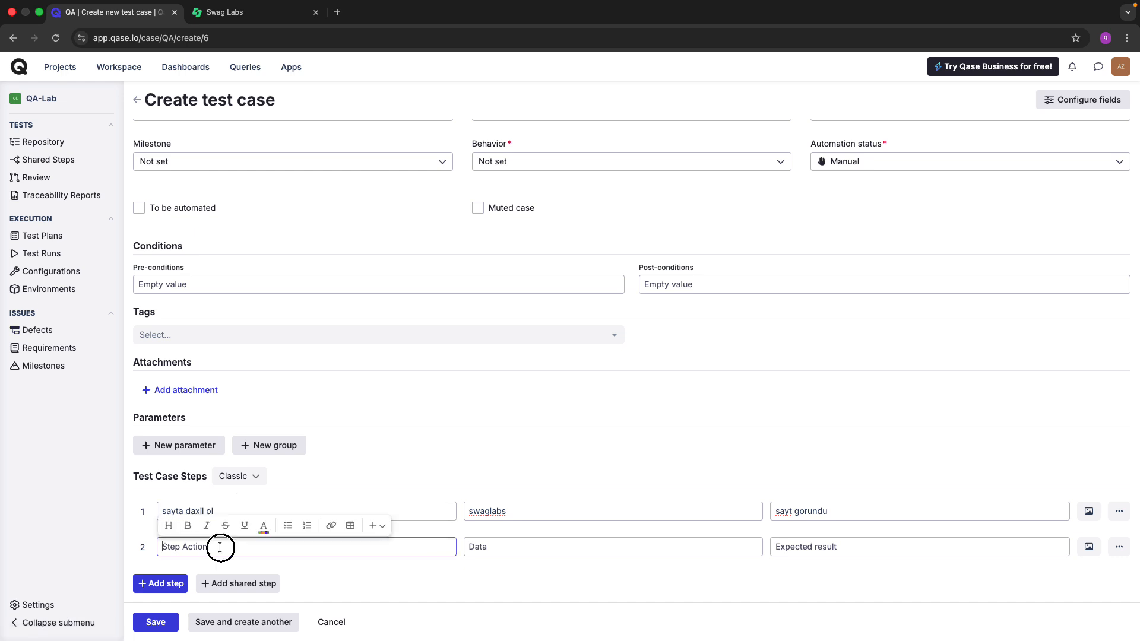
{"action": "type", "text": "Username inputuna duzgun"}
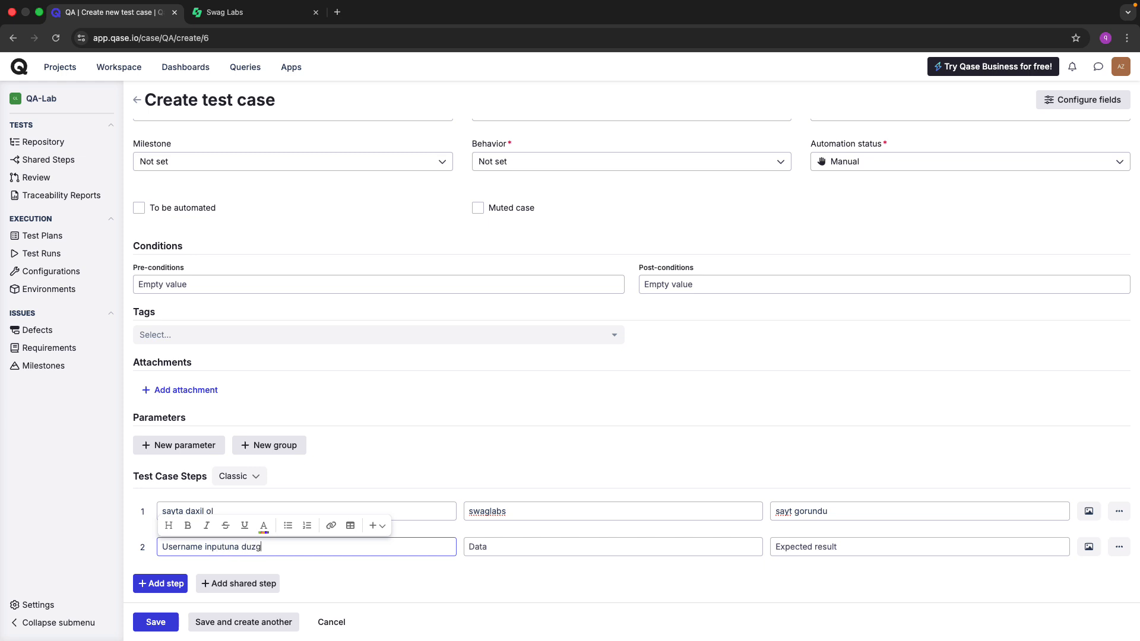
{"action": "key", "text": "BackSpace"}
{"action": "key", "text": "BackSpace"}
{"action": "key", "text": "BackSpace"}
{"action": "key", "text": "BackSpace"}
{"action": "key", "text": "BackSpace"}
{"action": "key", "text": "BackSpace"}
{"action": "type", "text": "daxil"}
Check the title and description, then complete step 2's action as 'Username inputuna datani daxil et'.
{"action": "scroll", "coordinate": [198, 406], "scroll_direction": "up", "scroll_amount": 4}
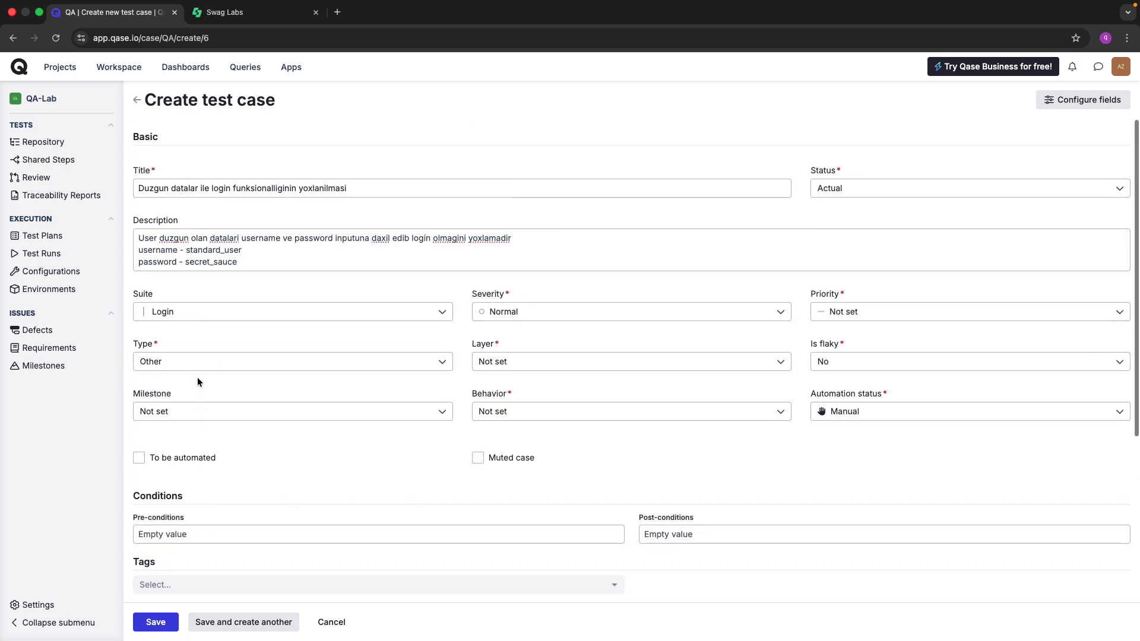
{"action": "left_click", "coordinate": [184, 235]}
{"action": "left_click", "coordinate": [153, 188]}
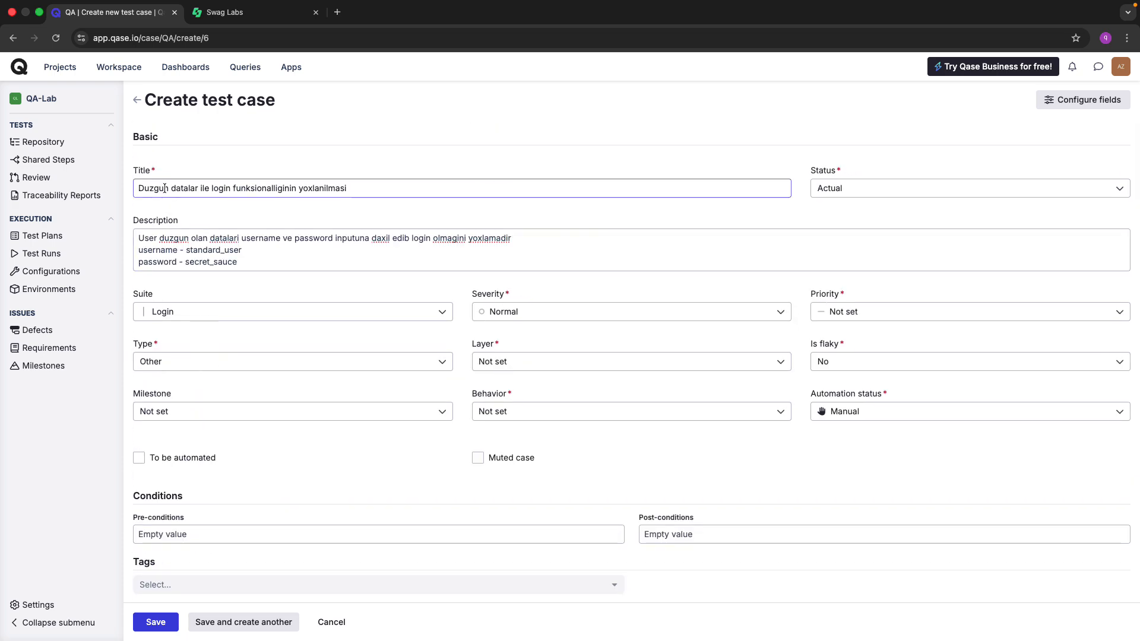
{"action": "scroll", "coordinate": [247, 336], "scroll_direction": "down", "scroll_amount": 4}
{"action": "left_click", "coordinate": [301, 544]}
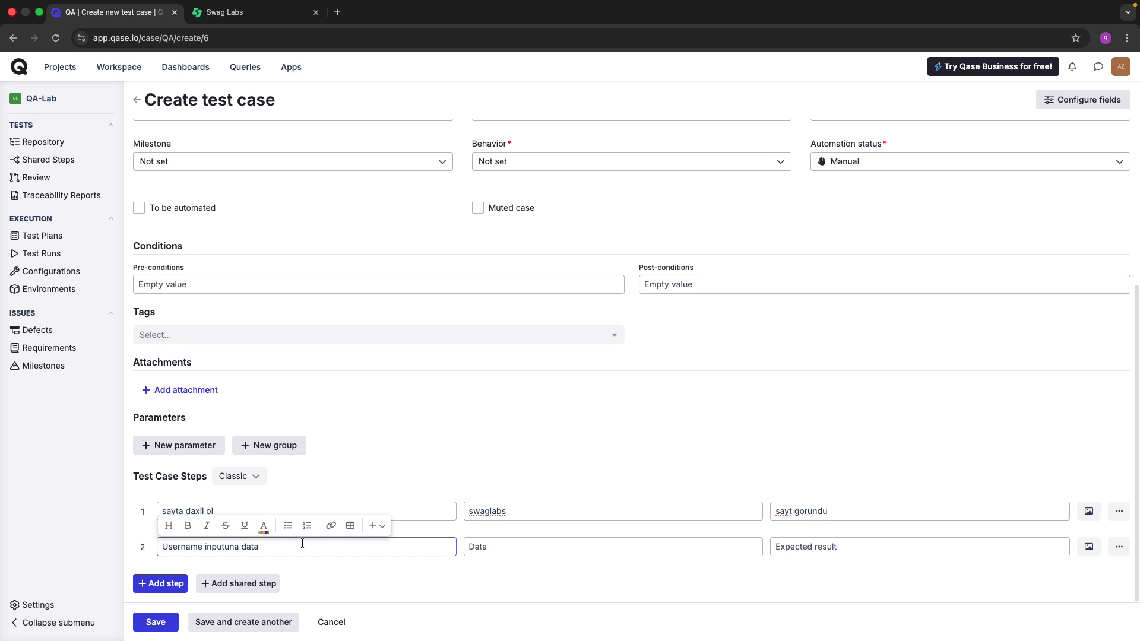
{"action": "type", "text": "ni daxil et"}
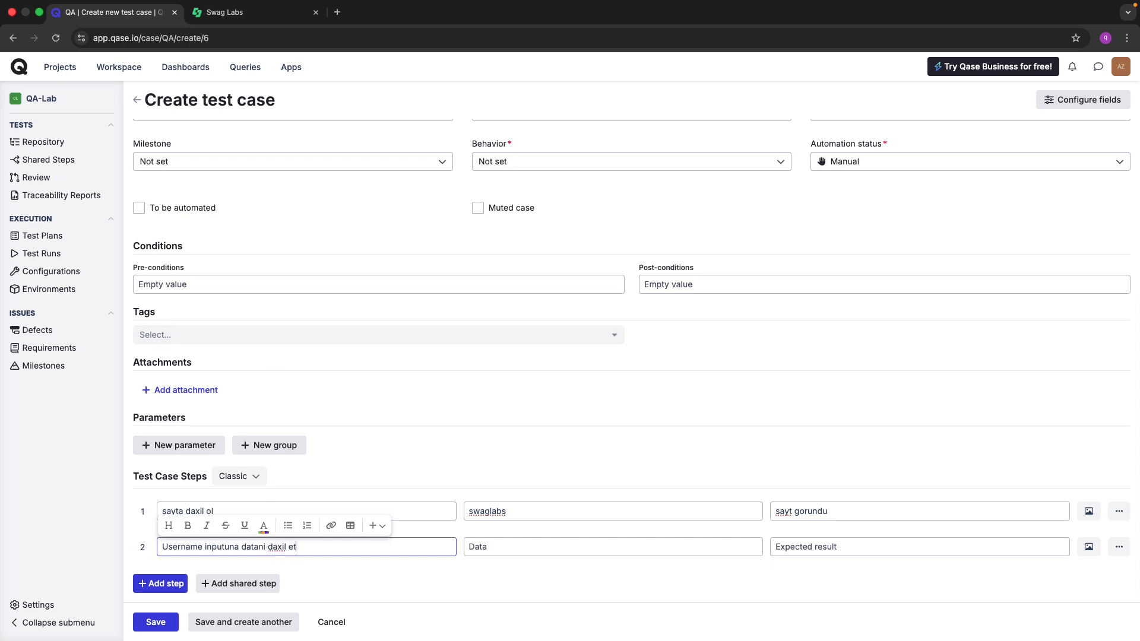
Give step 2 data 'standard_user' and expected 'daxil edilen data usere gorundu', then add step 3.
{"action": "left_click", "coordinate": [512, 547]}
{"action": "key", "text": "ctrl+Tab"}
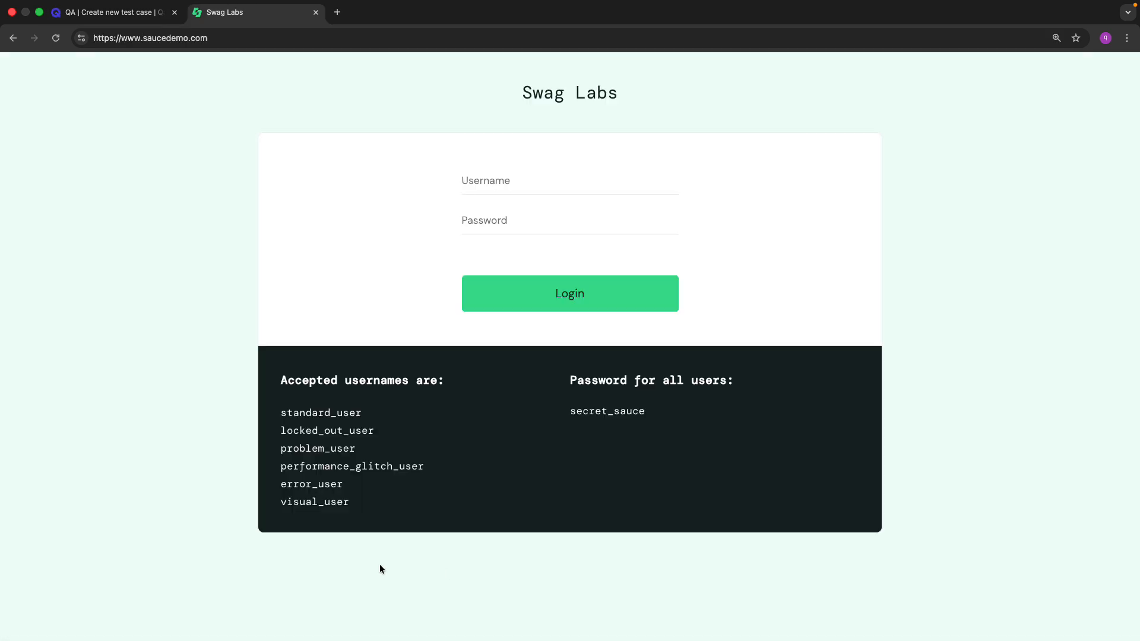
{"action": "triple_click", "coordinate": [311, 417]}
{"action": "key", "text": "super+c"}
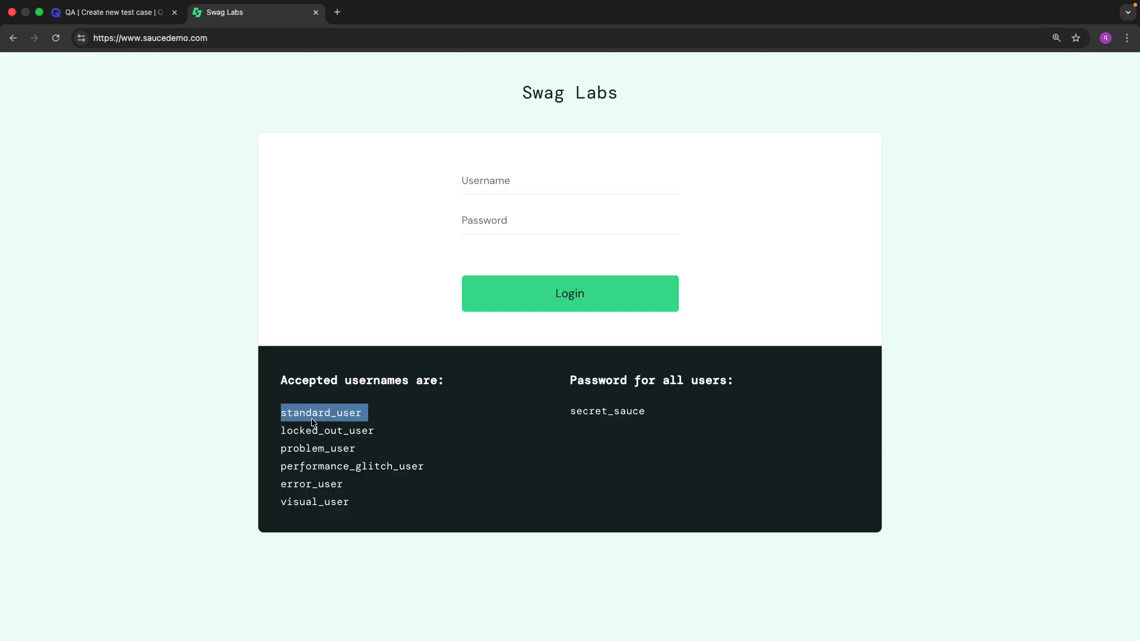
{"action": "key", "text": "ctrl+shift+Tab"}
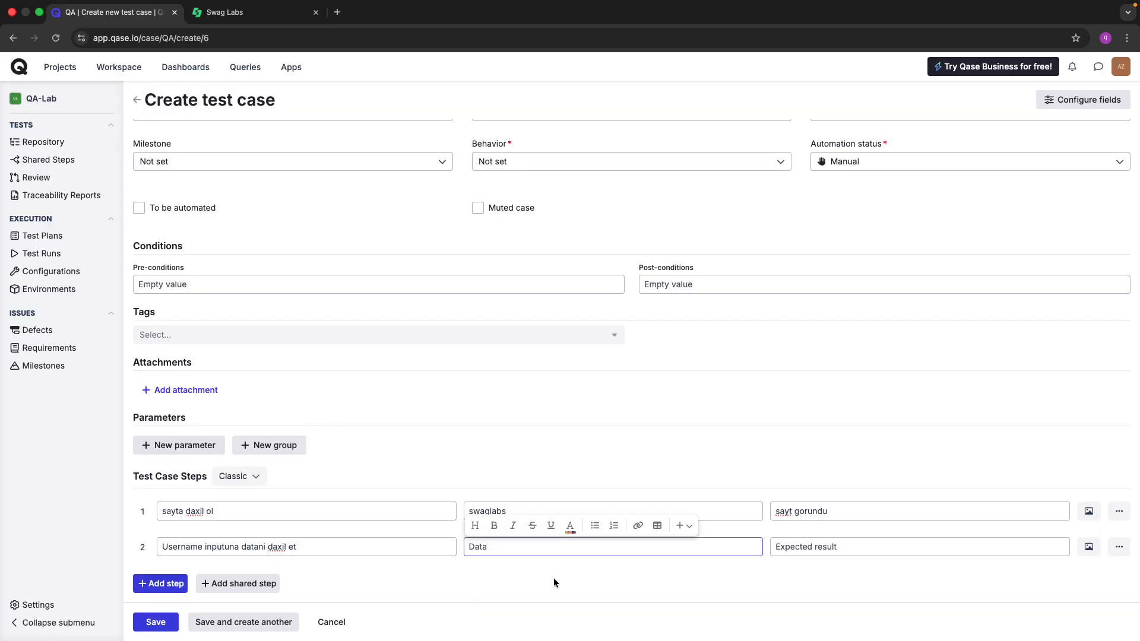
{"action": "key", "text": "super+v"}
{"action": "key", "text": "BackSpace"}
{"action": "left_click", "coordinate": [808, 547]}
{"action": "type", "text": "daxi"}
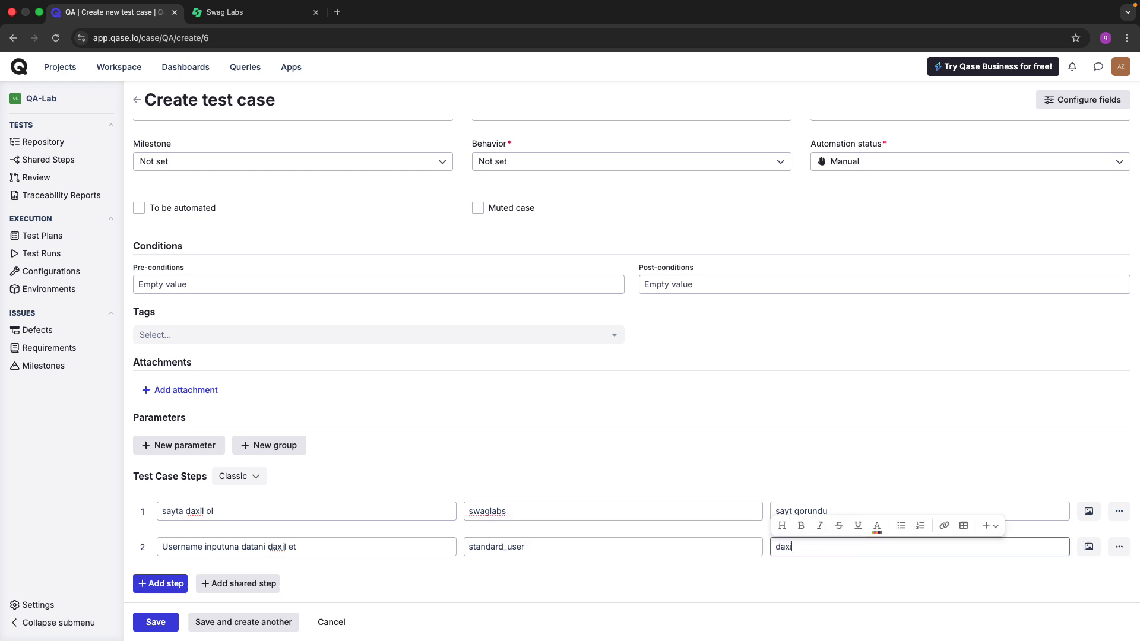
{"action": "type", "text": "l edilen data usere gorundu"}
{"action": "left_click", "coordinate": [162, 584]}
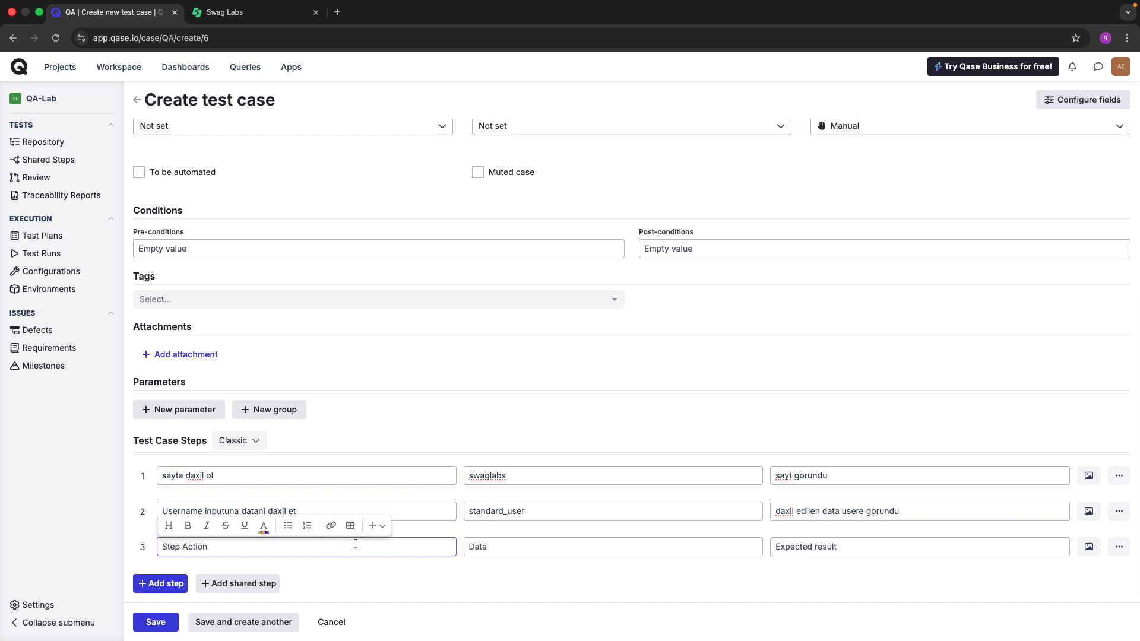
{"action": "left_click", "coordinate": [365, 559]}
Copy step 2's action into step 3, replacing 'Username' with 'Password'.
{"action": "left_click", "coordinate": [279, 511]}
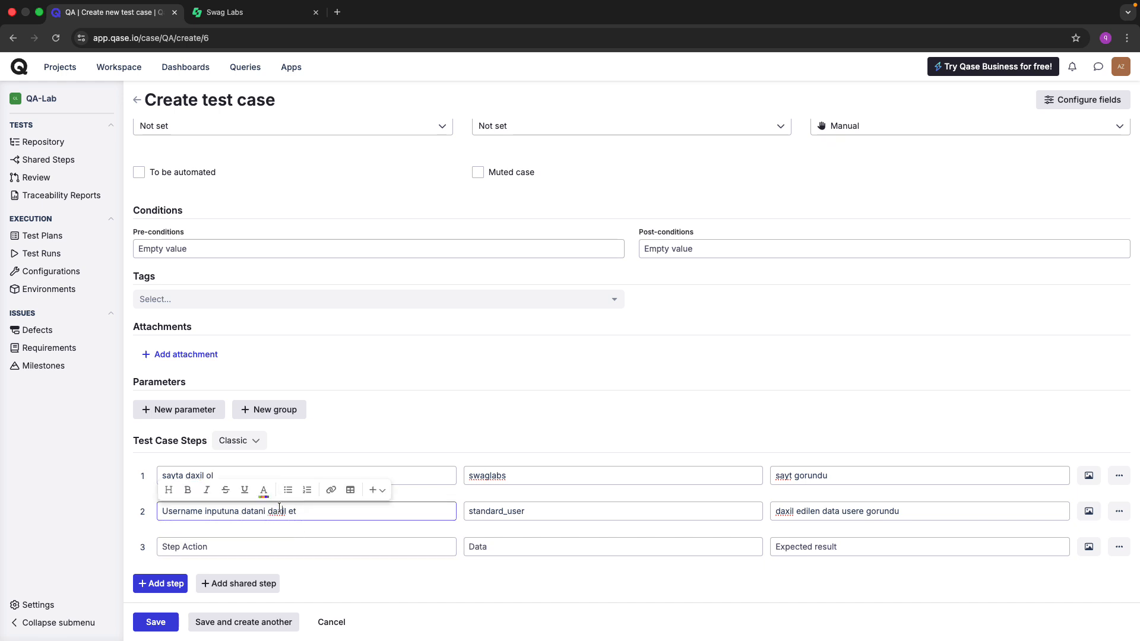
{"action": "triple_click", "coordinate": [253, 513]}
{"action": "key", "text": "super+c"}
{"action": "left_click", "coordinate": [209, 546]}
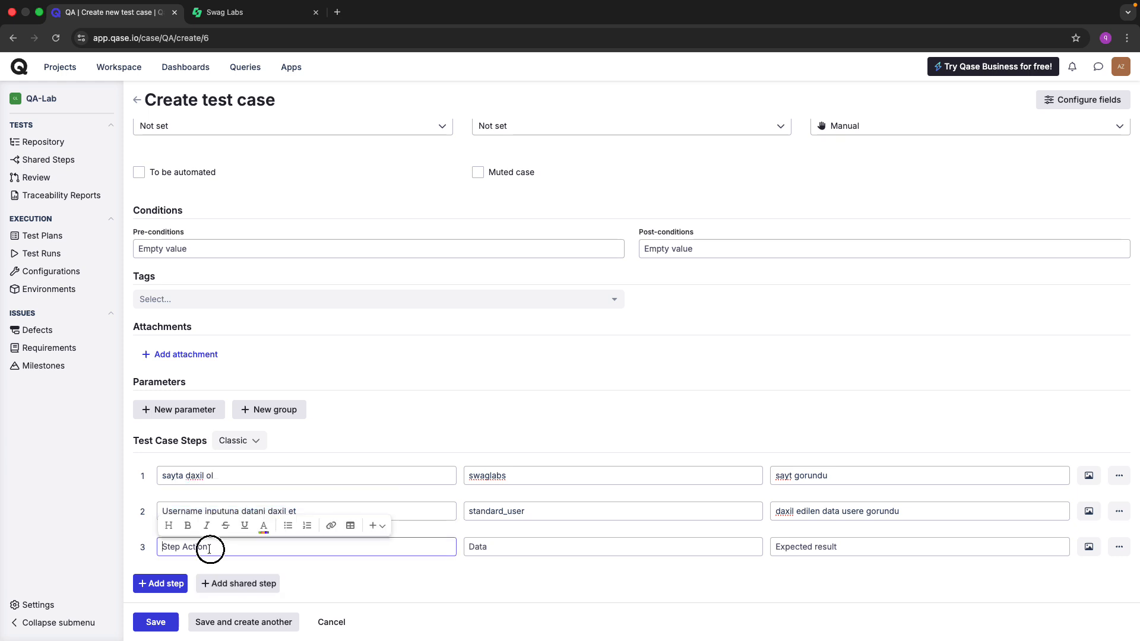
{"action": "key", "text": "super+v"}
{"action": "double_click", "coordinate": [179, 546]}
{"action": "type", "text": "Pass"}
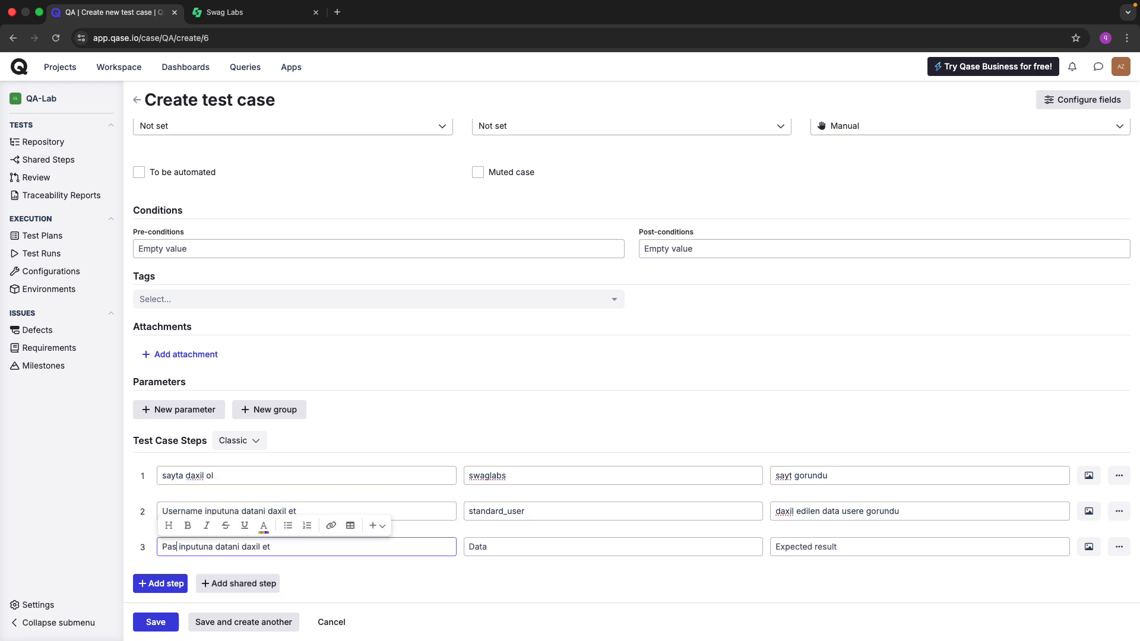
{"action": "type", "text": "word"}
{"action": "left_click", "coordinate": [401, 579]}
Paste the demo password from Swag Labs into step 3's data field.
{"action": "left_click", "coordinate": [479, 546]}
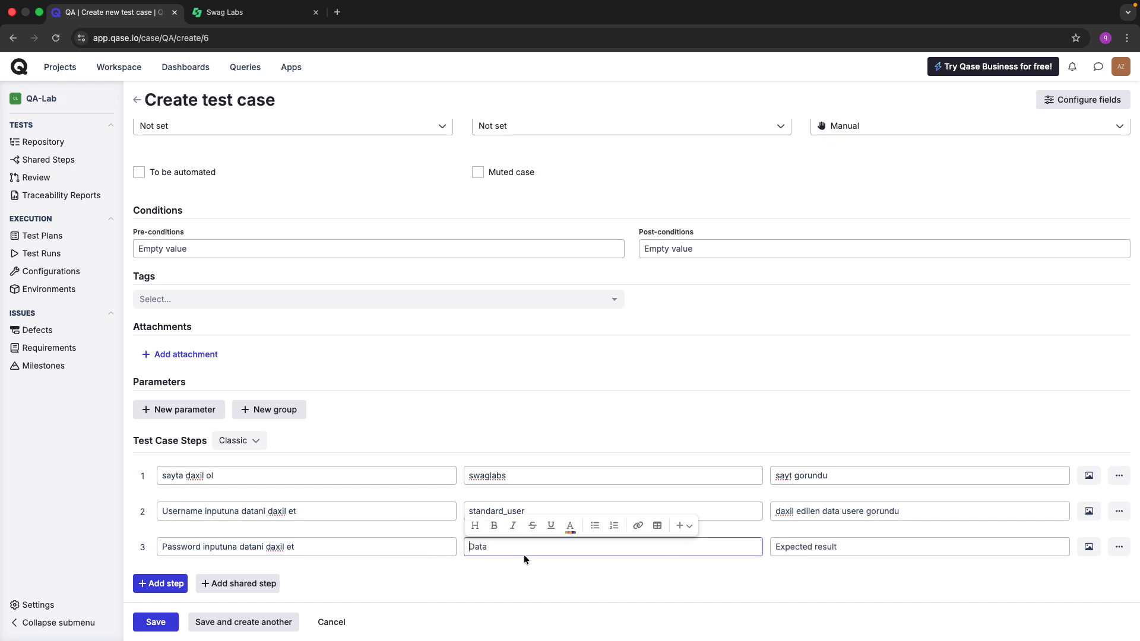
{"action": "key", "text": "ctrl+Tab"}
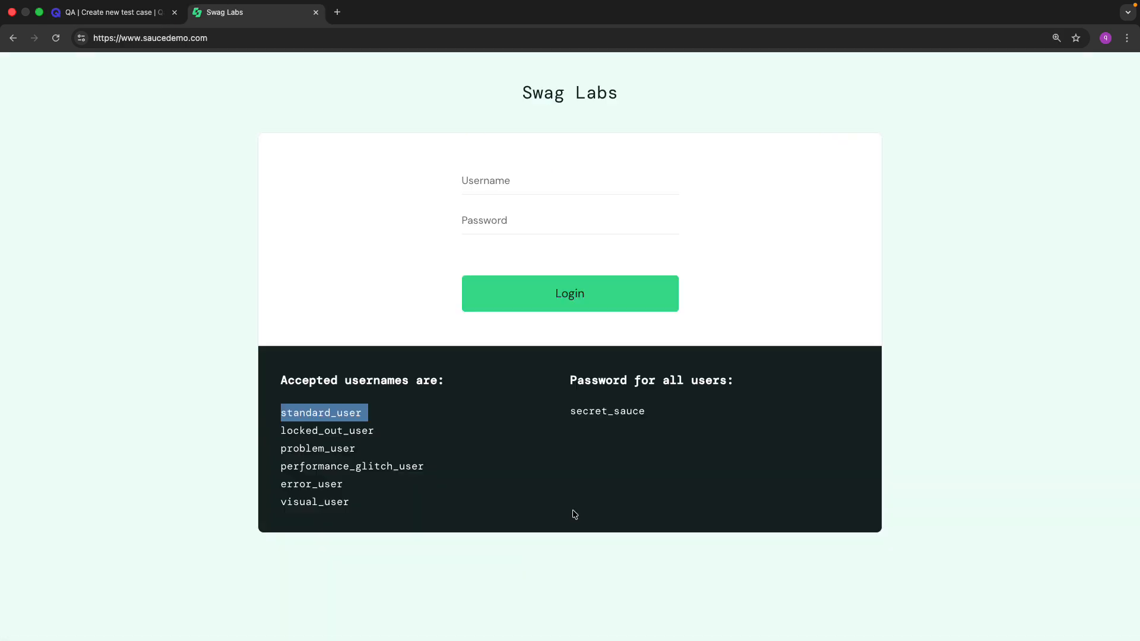
{"action": "double_click", "coordinate": [621, 412]}
{"action": "key", "text": "super+c"}
{"action": "key", "text": "ctrl+Tab"}
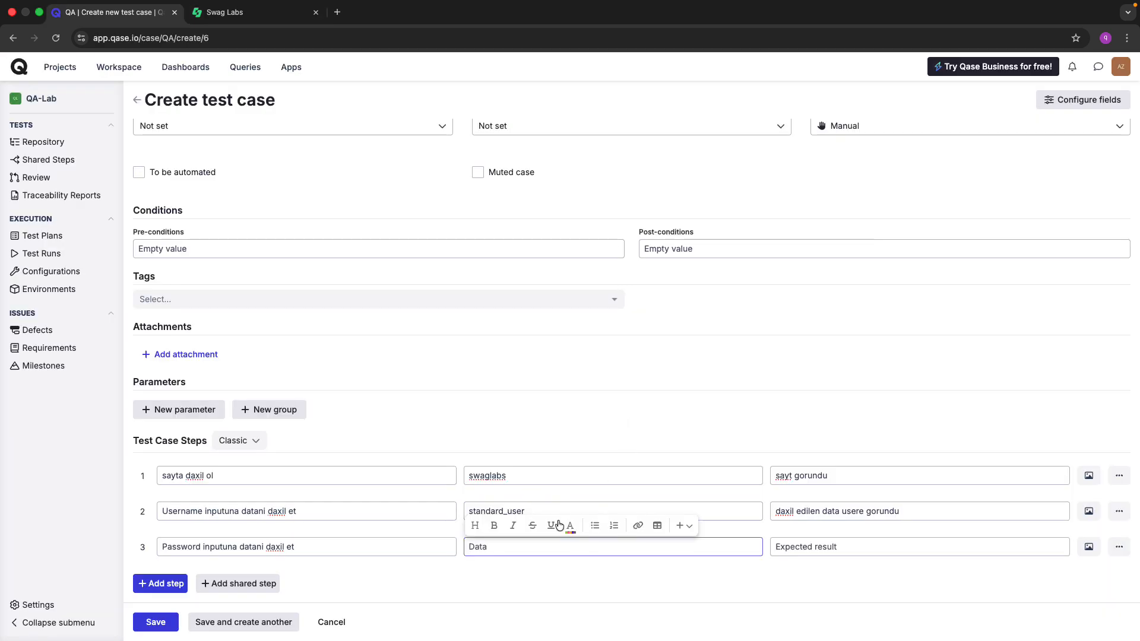
{"action": "key", "text": "super+v"}
Set step 3's expected result to 'daxil edilen data sayi qeder usere bullet point gorundu'.
{"action": "left_click", "coordinate": [819, 552]}
{"action": "triple_click", "coordinate": [831, 511]}
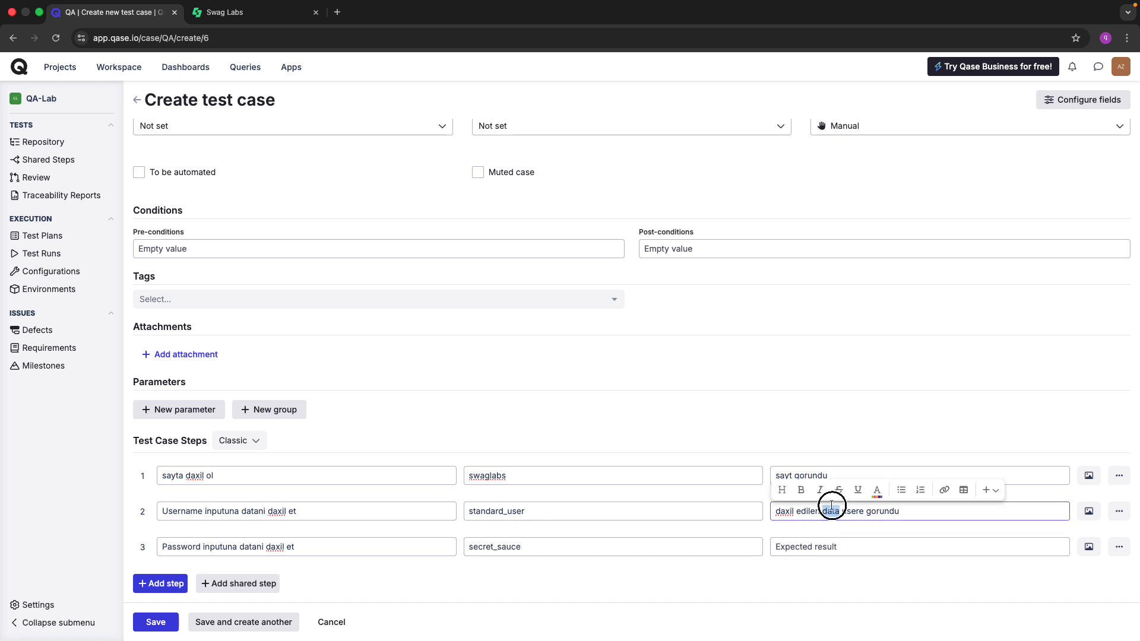
{"action": "left_click", "coordinate": [814, 547]}
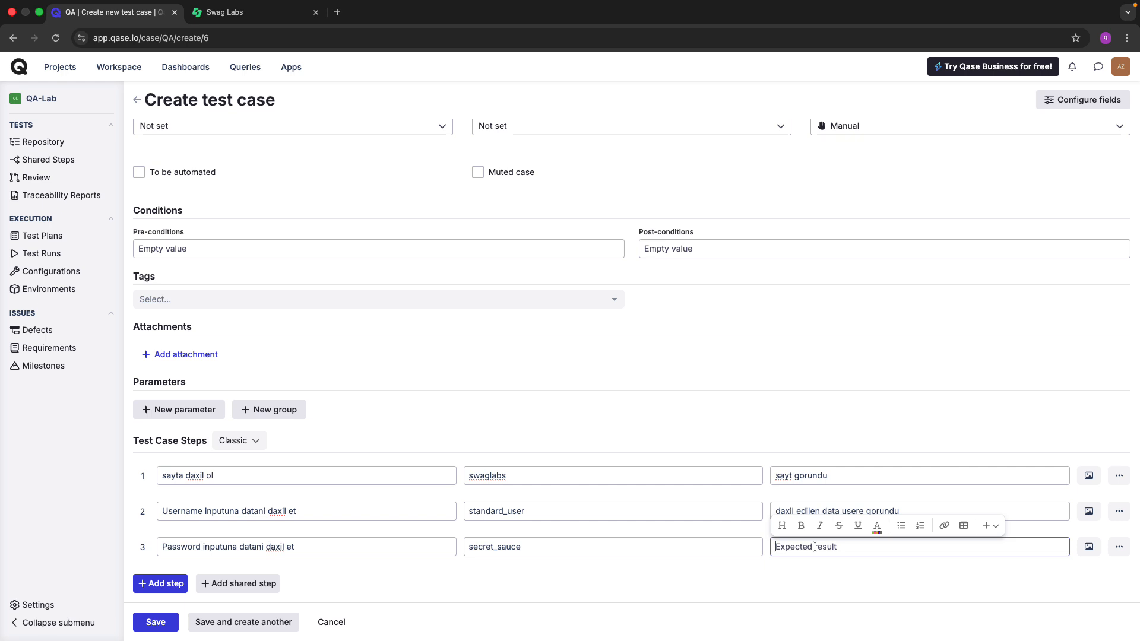
{"action": "key", "text": "super+v"}
{"action": "key", "text": "super+a"}
{"action": "key", "text": "BackSpace"}
{"action": "type", "text": "daxil edilen data sayi qeder usere"}
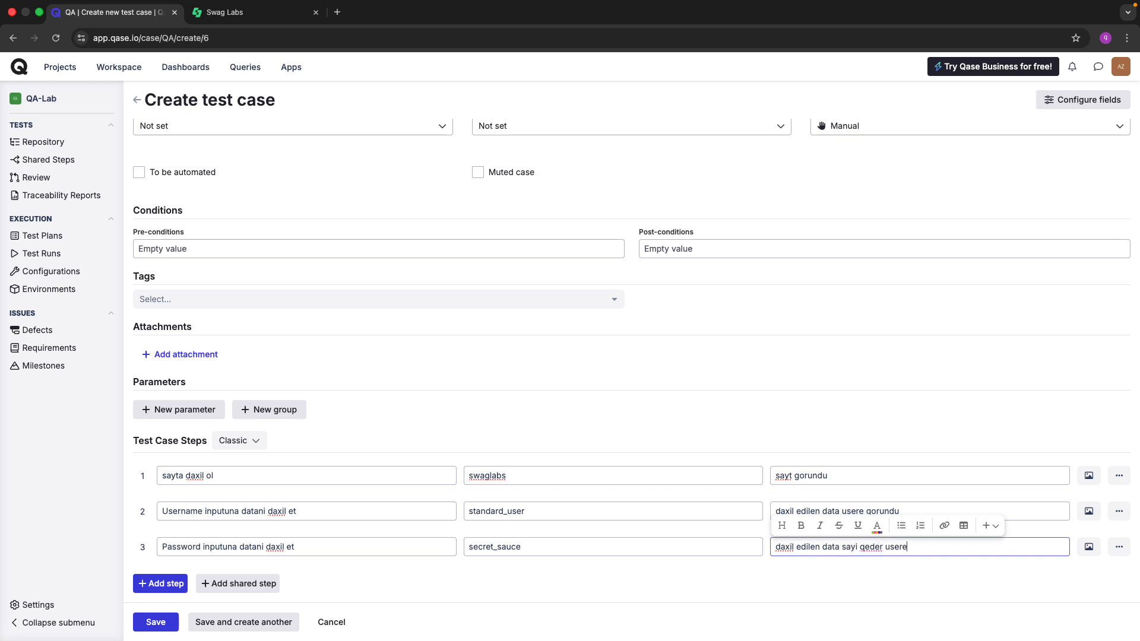
{"action": "type", "text": " bullet point gorundu"}
{"action": "left_click", "coordinate": [815, 579]}
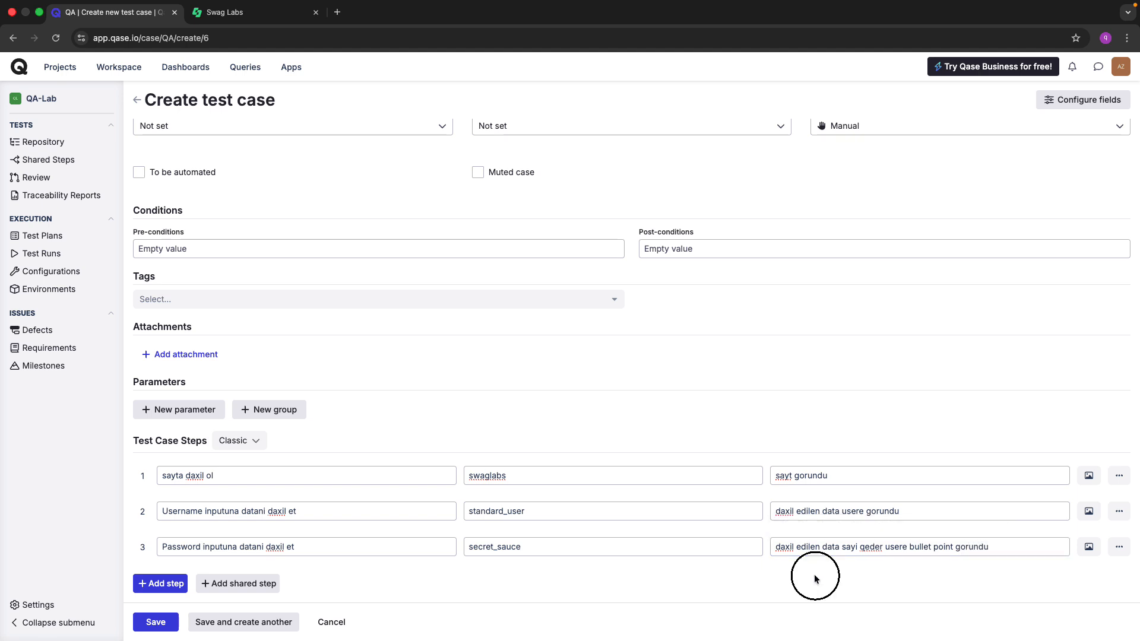
Add step 4 with the action 'login buttonuna click et'.
{"action": "left_click", "coordinate": [178, 582]}
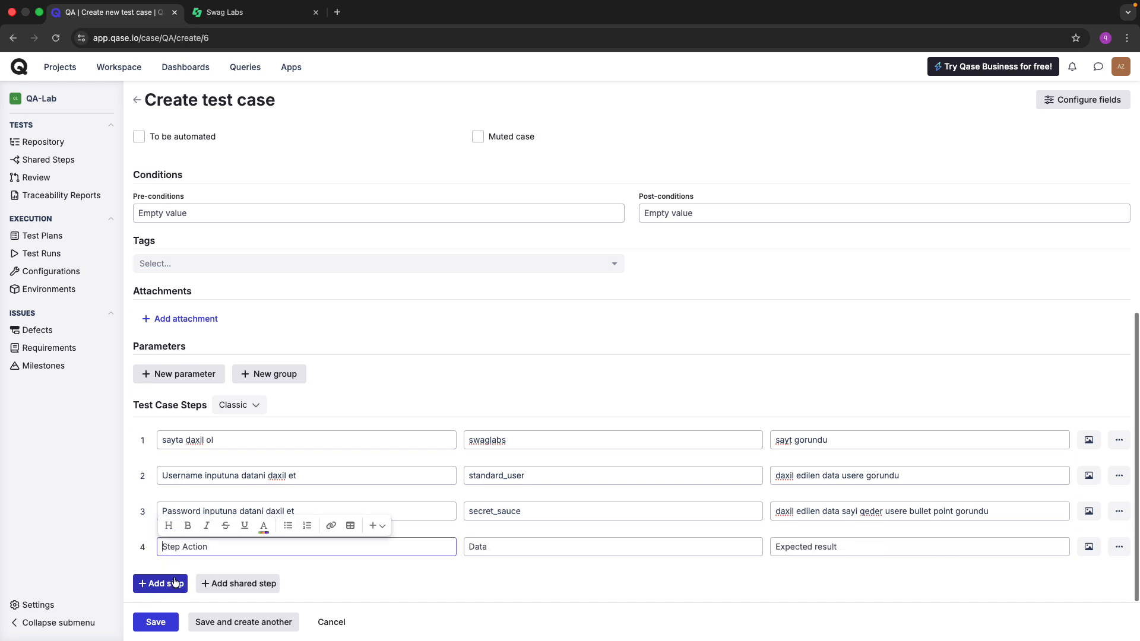
{"action": "type", "text": "login bu"}
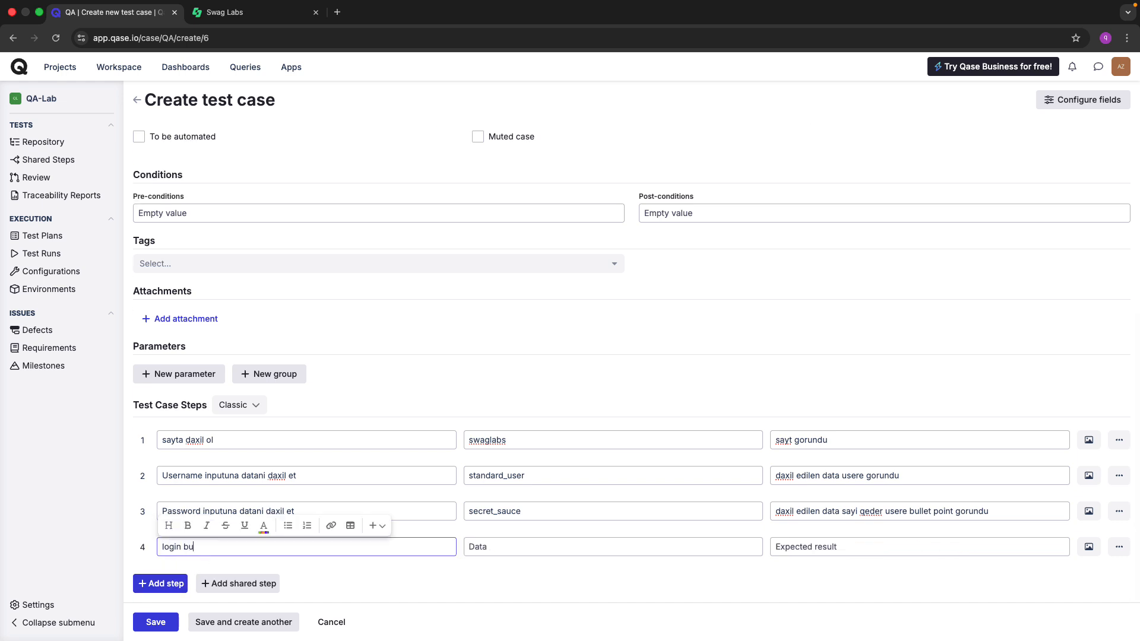
{"action": "type", "text": "ttonuna click et"}
{"action": "left_click", "coordinate": [774, 548]}
On the Swag Labs login page, fill in the accepted demo username and the shared password.
{"action": "key", "text": "ctrl+Tab"}
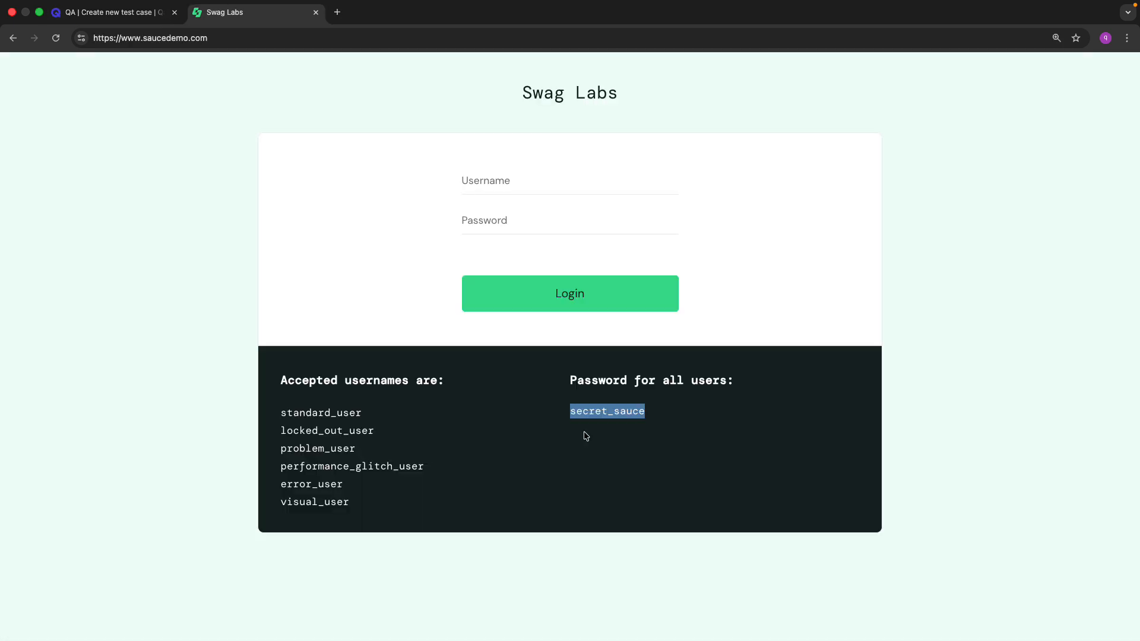
{"action": "left_click", "coordinate": [500, 225]}
{"action": "key", "text": "super+v"}
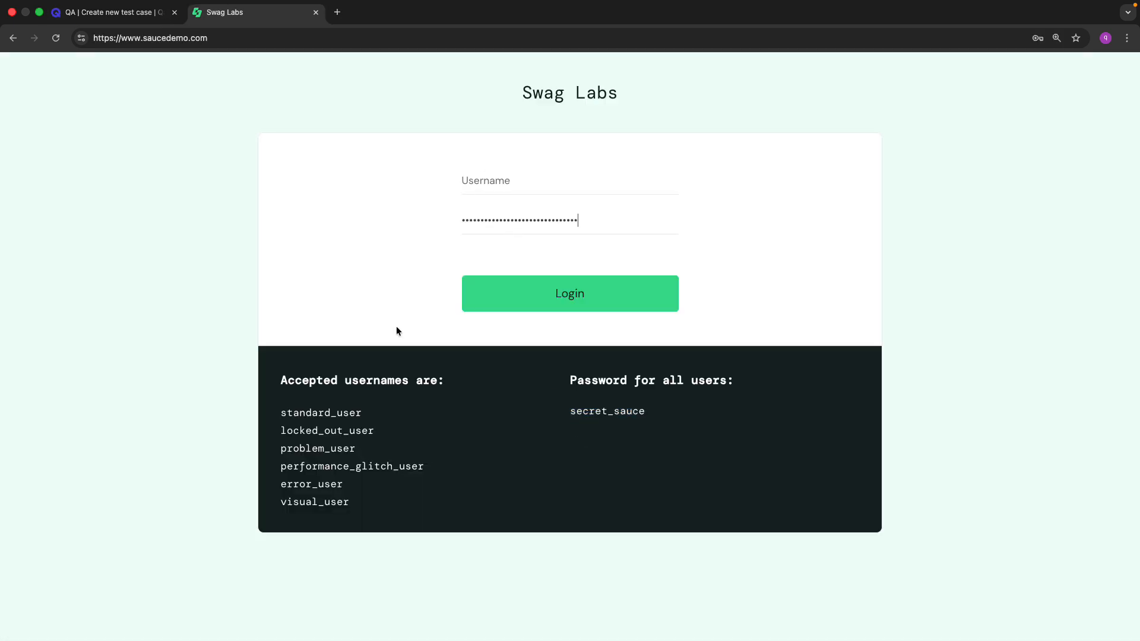
{"action": "double_click", "coordinate": [330, 415]}
{"action": "key", "text": "super+c"}
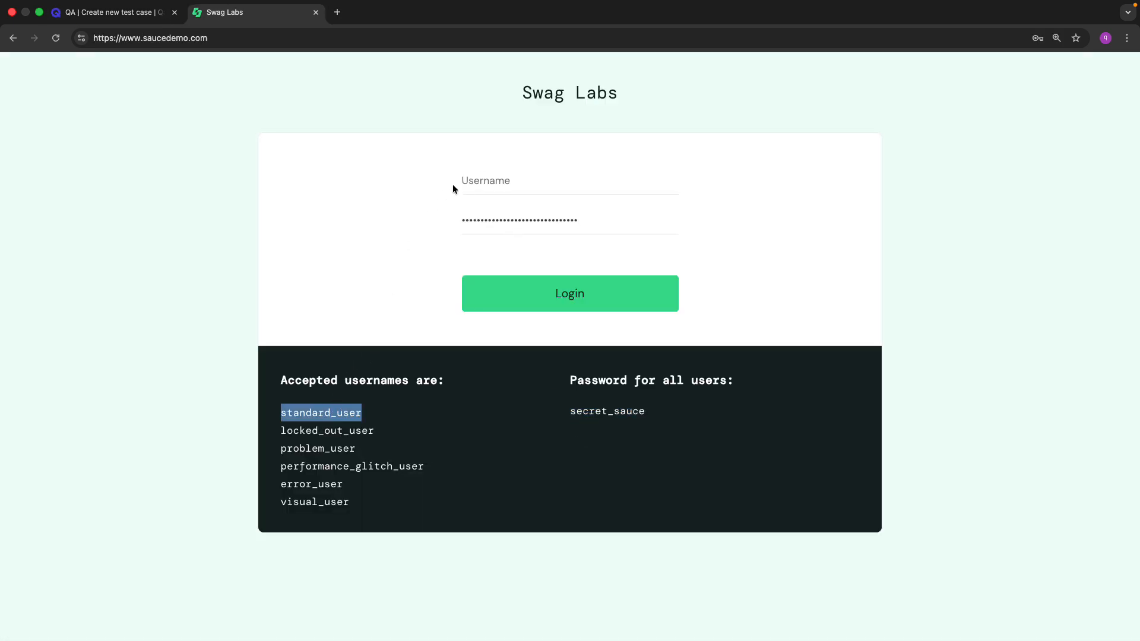
{"action": "left_click", "coordinate": [471, 180]}
{"action": "key", "text": "super+v"}
{"action": "double_click", "coordinate": [627, 411]}
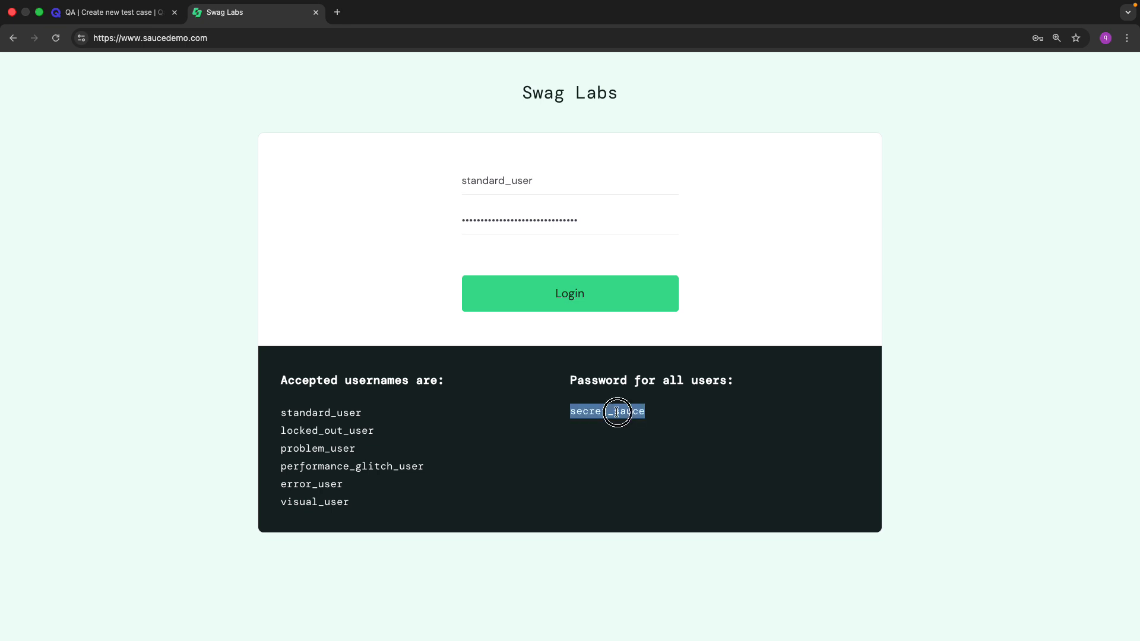
{"action": "double_click", "coordinate": [601, 213]}
{"action": "key", "text": "super+v"}
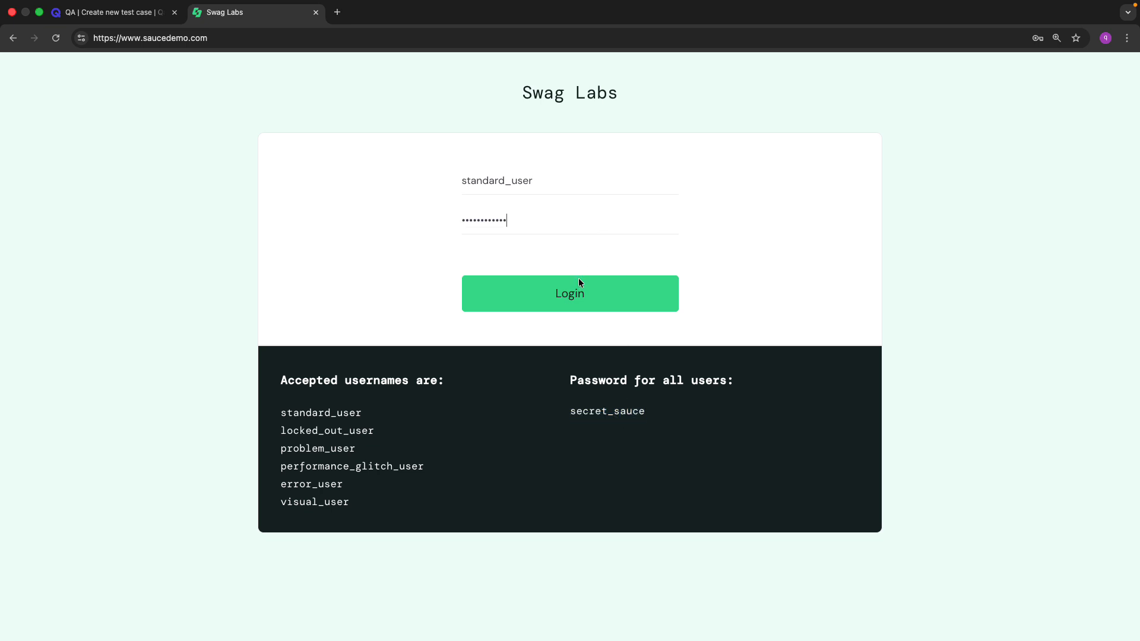
Log in to reach the Products page, dismiss Chrome's password prompts, and select 'inventory' in the address.
{"action": "left_click", "coordinate": [569, 293]}
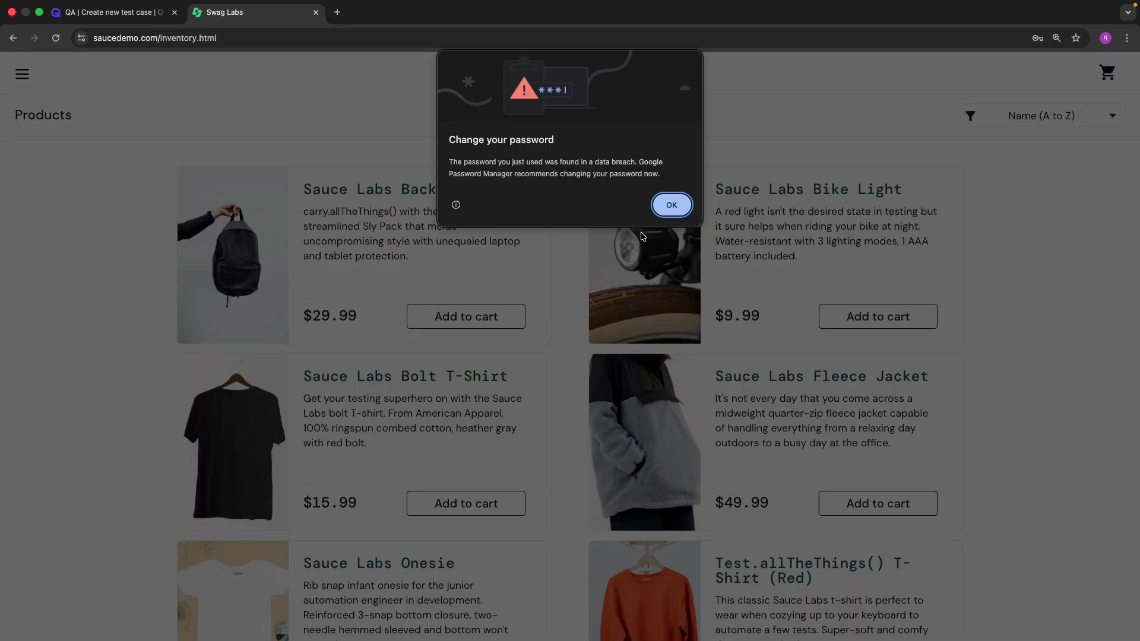
{"action": "left_click", "coordinate": [667, 206]}
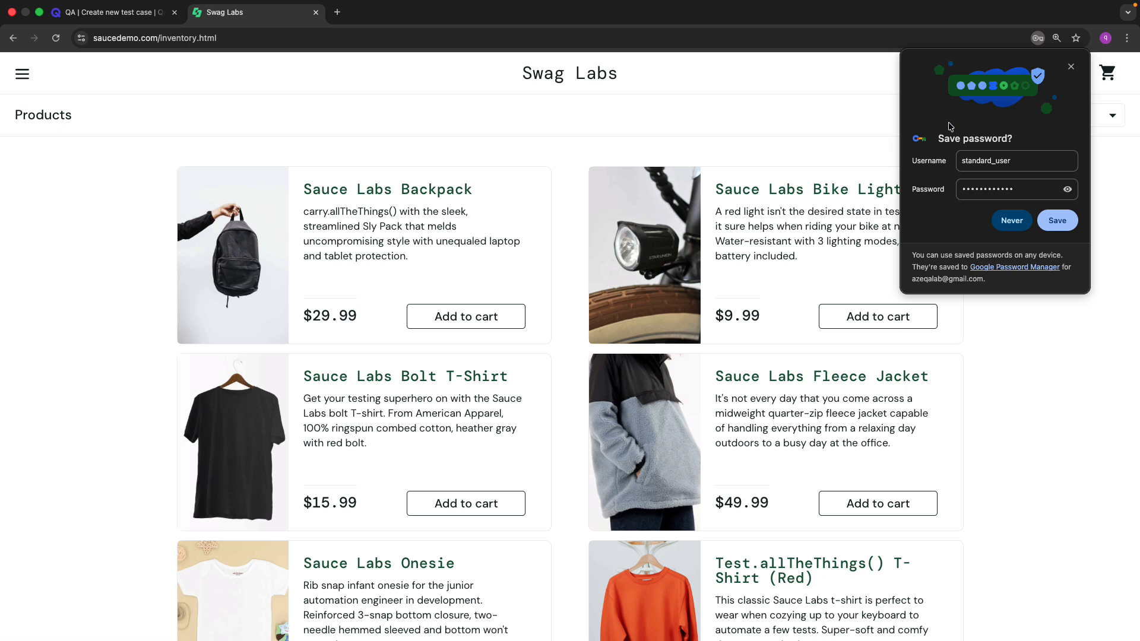
{"action": "left_click", "coordinate": [1007, 221]}
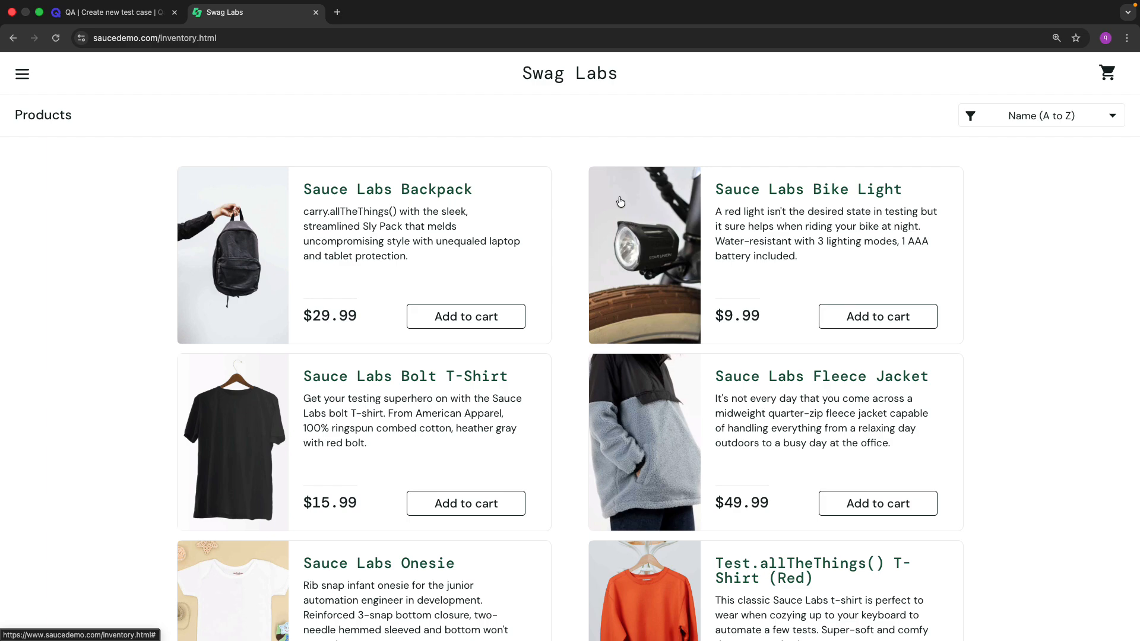
{"action": "scroll", "coordinate": [621, 202], "scroll_direction": "down", "scroll_amount": 5}
{"action": "scroll", "coordinate": [620, 202], "scroll_direction": "up", "scroll_amount": 5}
{"action": "left_click", "coordinate": [181, 39]}
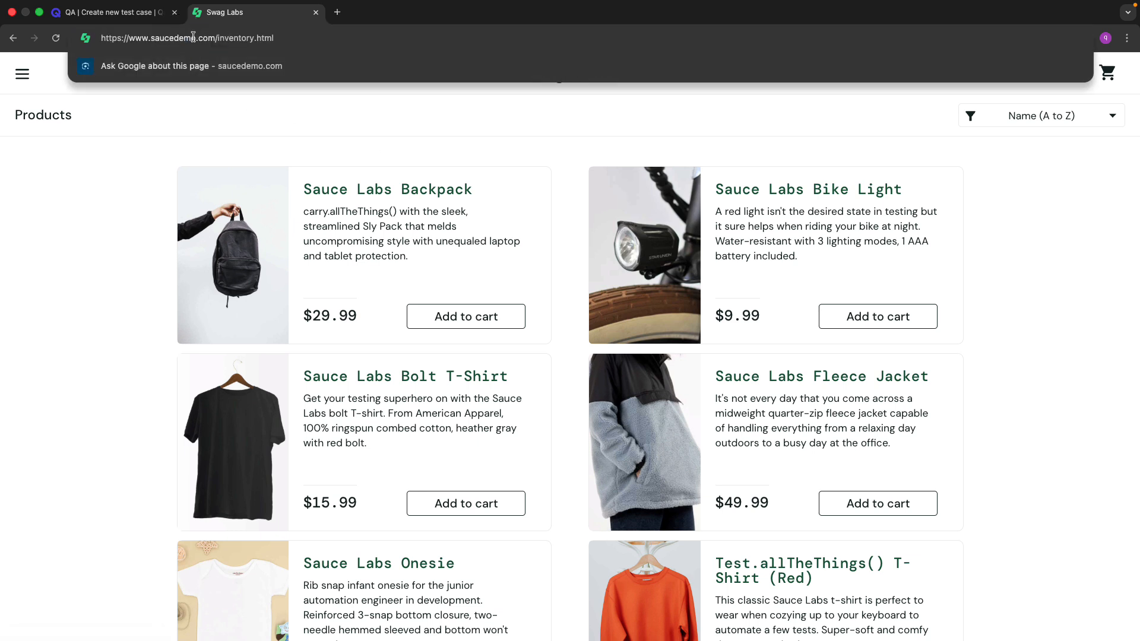
{"action": "double_click", "coordinate": [237, 38]}
Paste the inventory page address into Pre-conditions and select the word 'inventory' in it.
{"action": "left_click", "coordinate": [89, 12]}
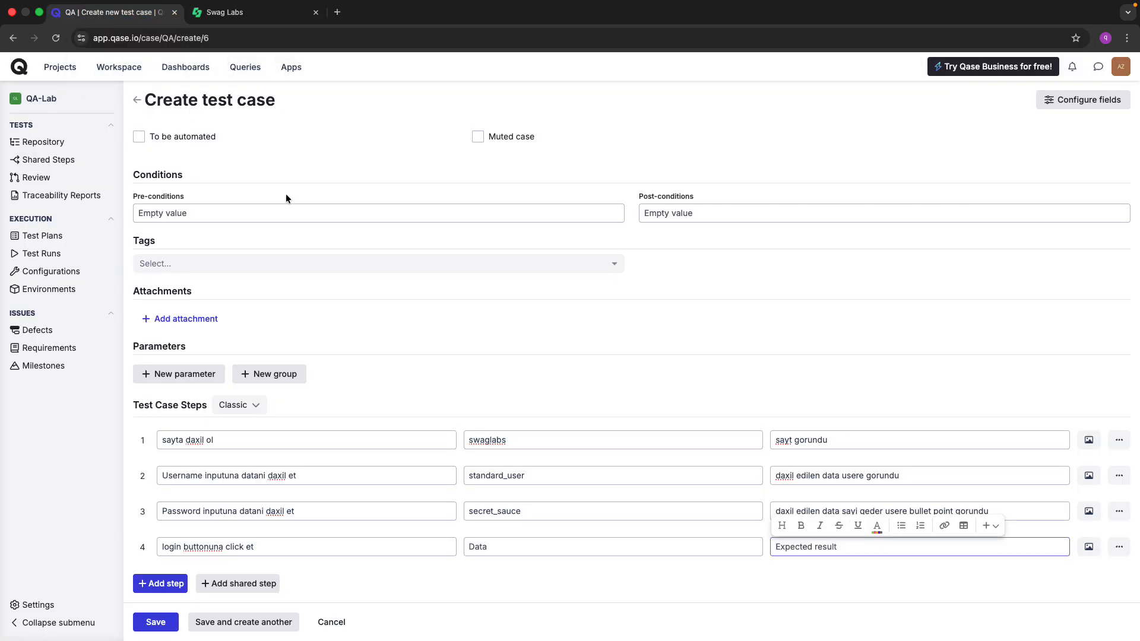
{"action": "left_click", "coordinate": [257, 205]}
{"action": "key", "text": "ctrl+v"}
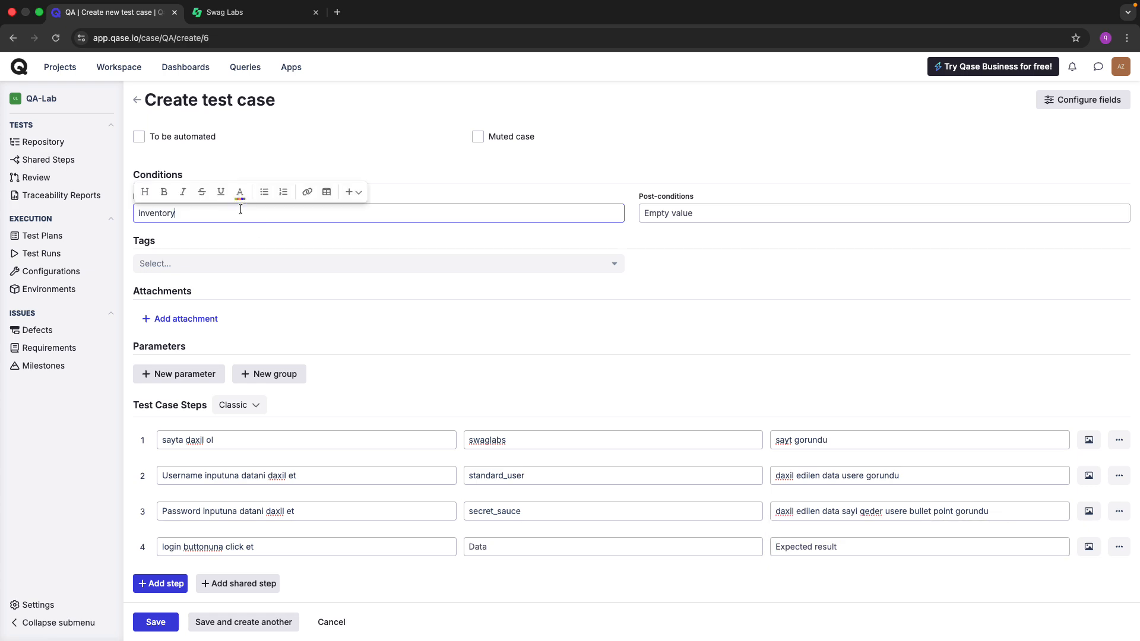
{"action": "key", "text": "super+a"}
{"action": "key", "text": "BackSpace"}
{"action": "key", "text": "ctrl+Tab"}
{"action": "key", "text": "super+l"}
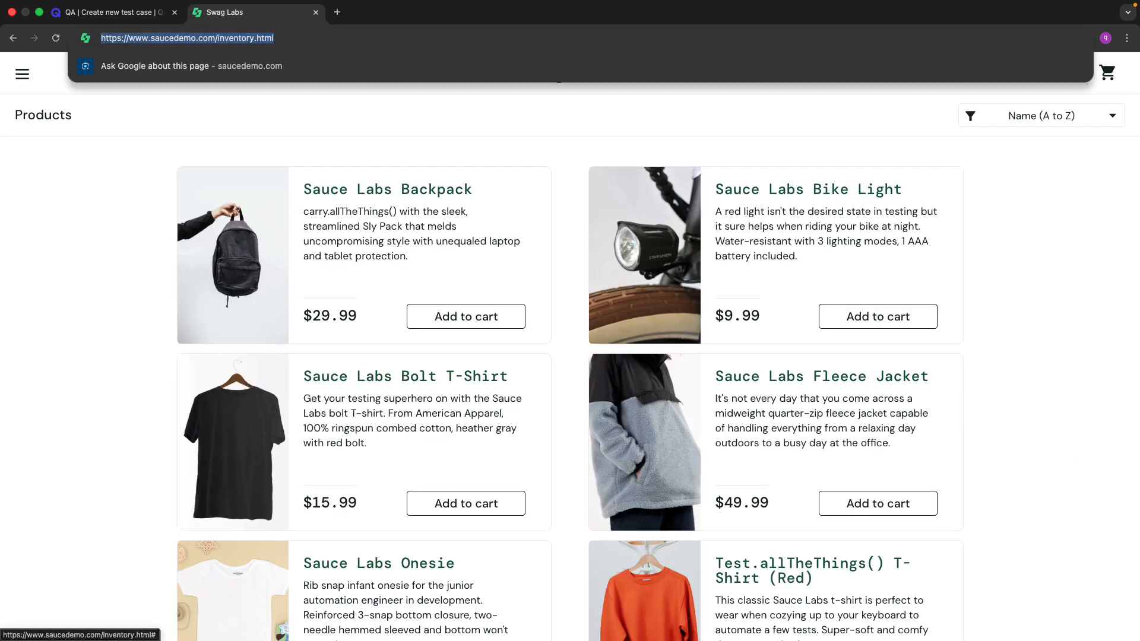
{"action": "key", "text": "ctrl+shift+Tab"}
{"action": "key", "text": "super+v"}
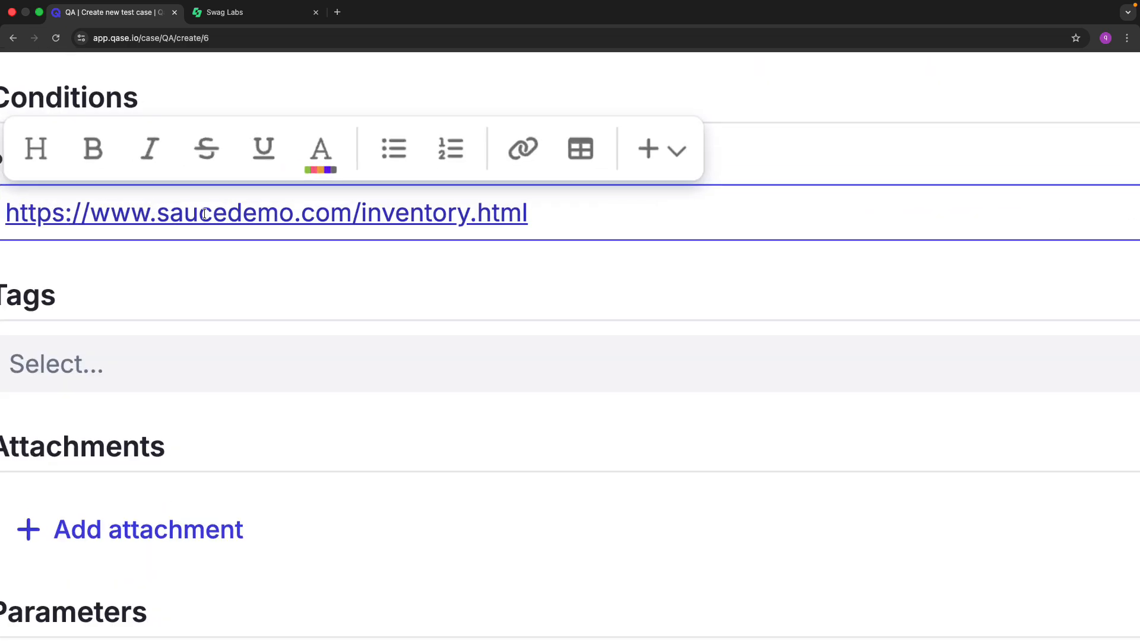
{"action": "double_click", "coordinate": [499, 209]}
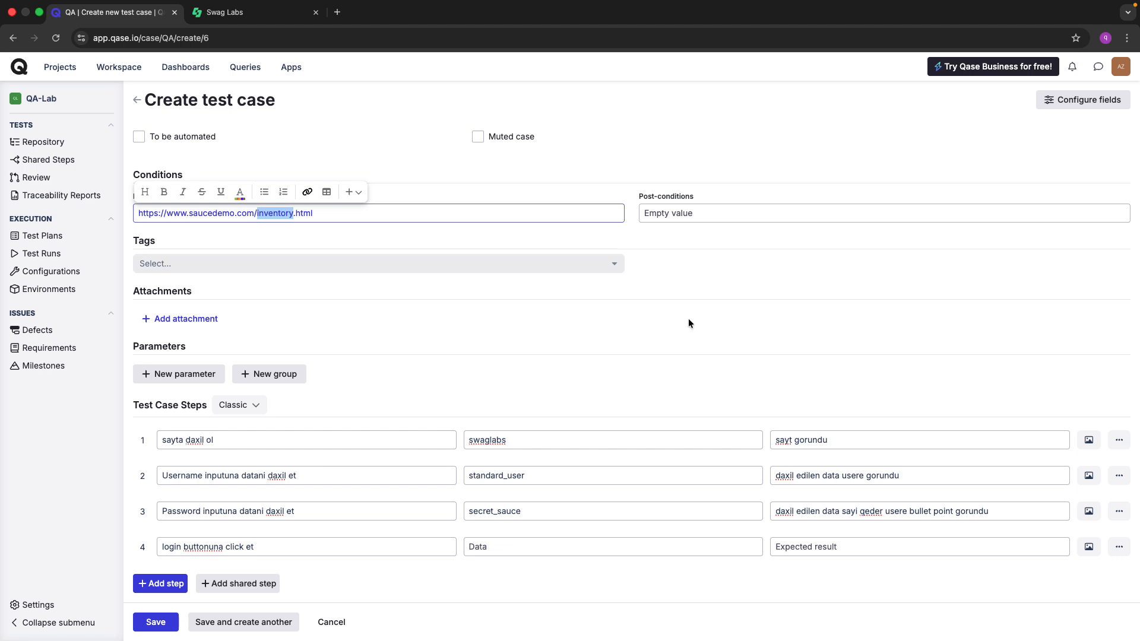
Enter step 4's expected result as 'user inventory sehifesini gormeidir'.
{"action": "left_click", "coordinate": [805, 545]}
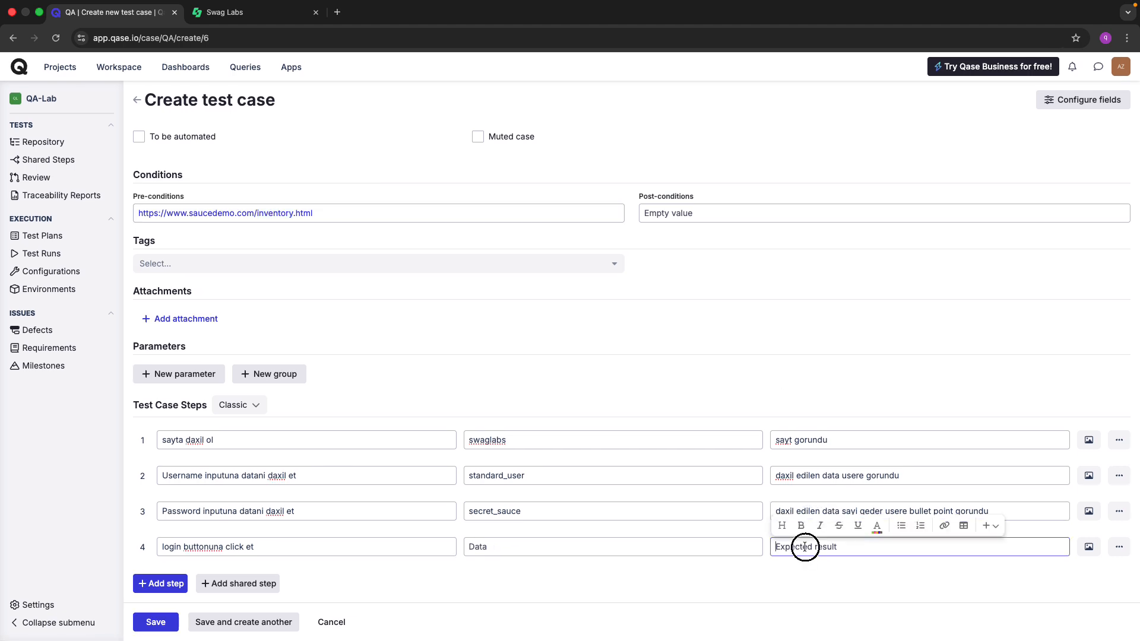
{"action": "type", "text": "user"}
{"action": "key", "text": "super+v"}
{"action": "type", "text": "sehifesin"}
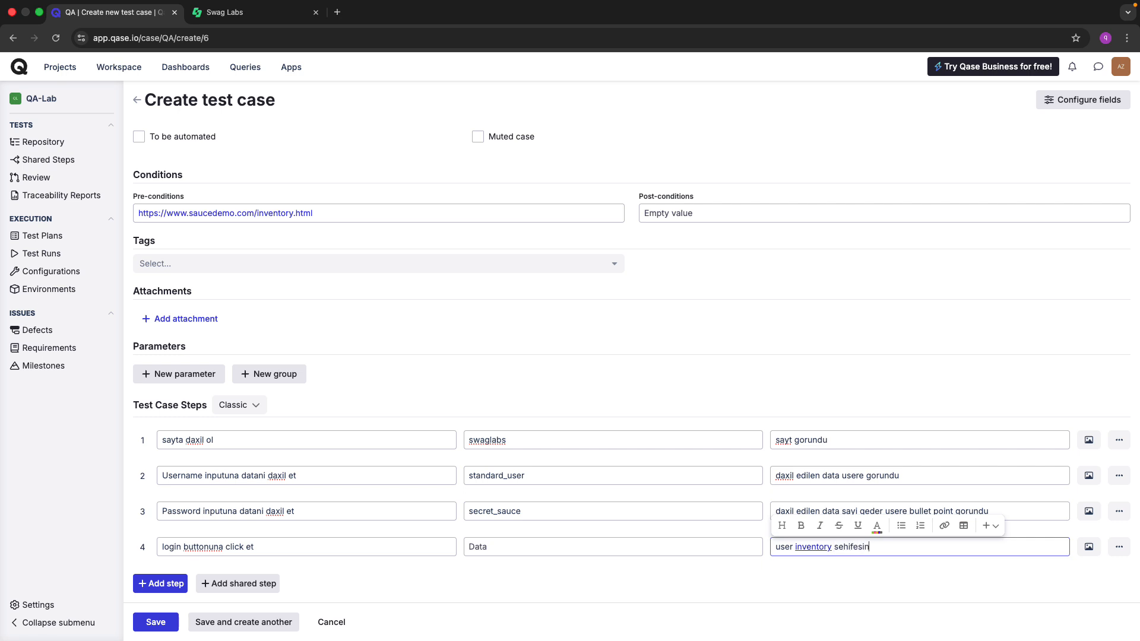
{"action": "type", "text": "i gormeldir"}
{"action": "key", "text": "BackSpace"}
{"action": "key", "text": "BackSpace"}
{"action": "key", "text": "BackSpace"}
{"action": "key", "text": "BackSpace"}
{"action": "type", "text": "idir"}
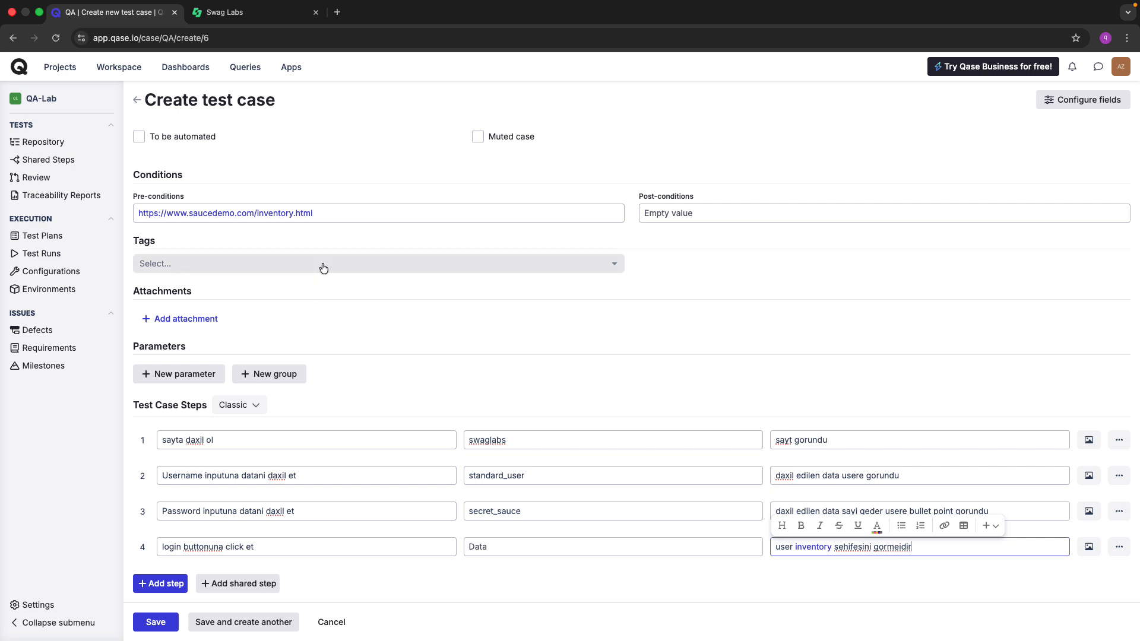
Clear the Pre-conditions field and save the login test case as QA-4.
{"action": "triple_click", "coordinate": [343, 208]}
{"action": "key", "text": "BackSpace"}
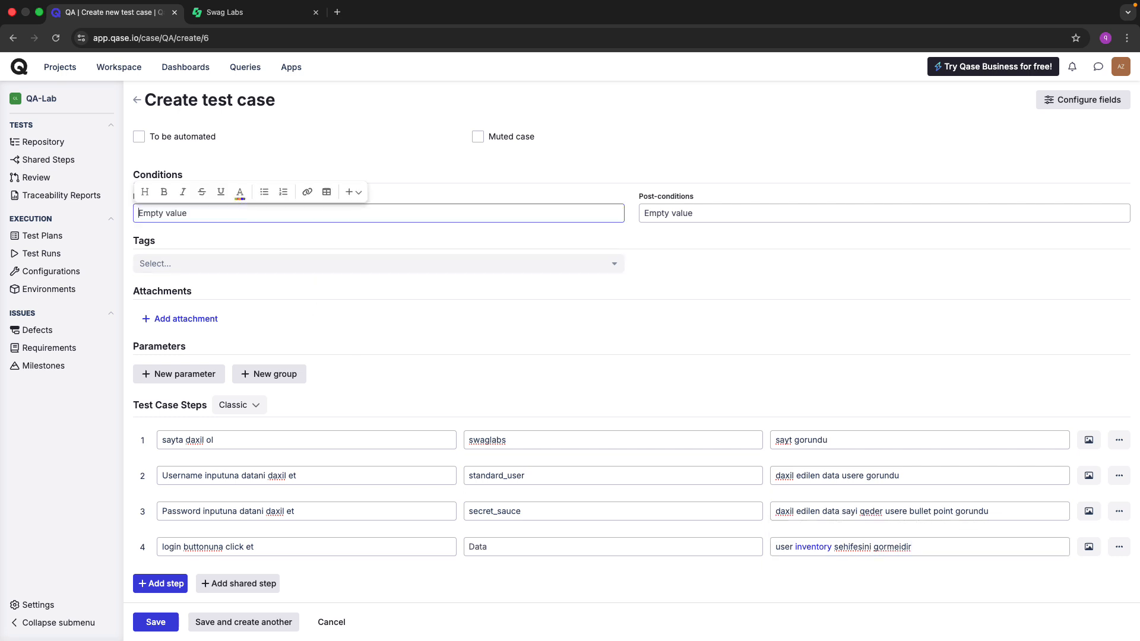
{"action": "left_click", "coordinate": [432, 310]}
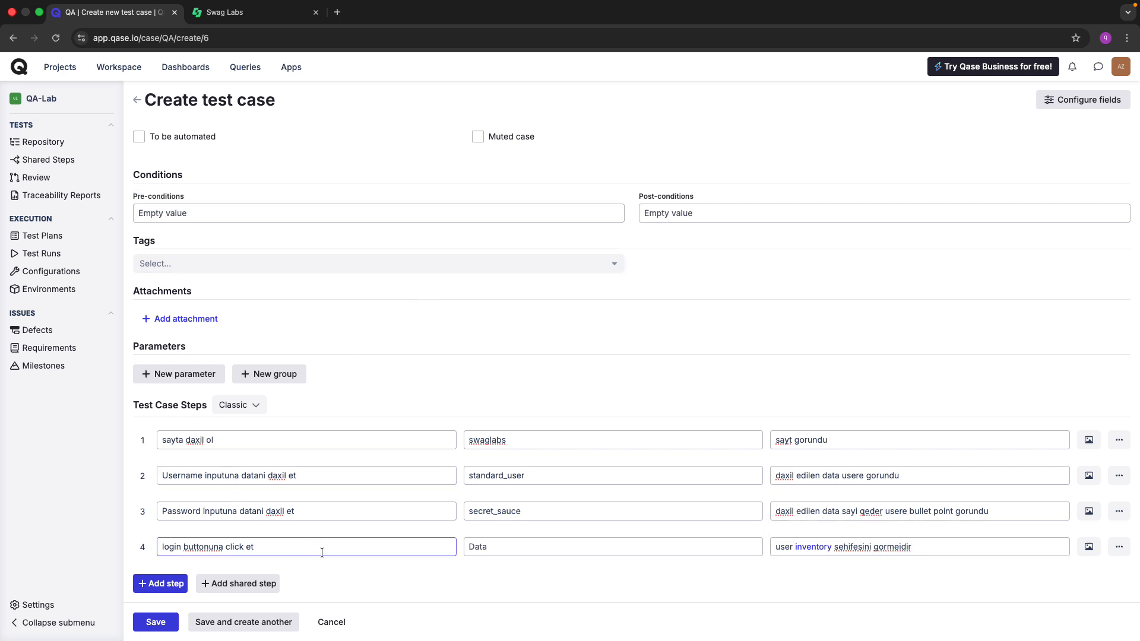
{"action": "left_click", "coordinate": [155, 625]}
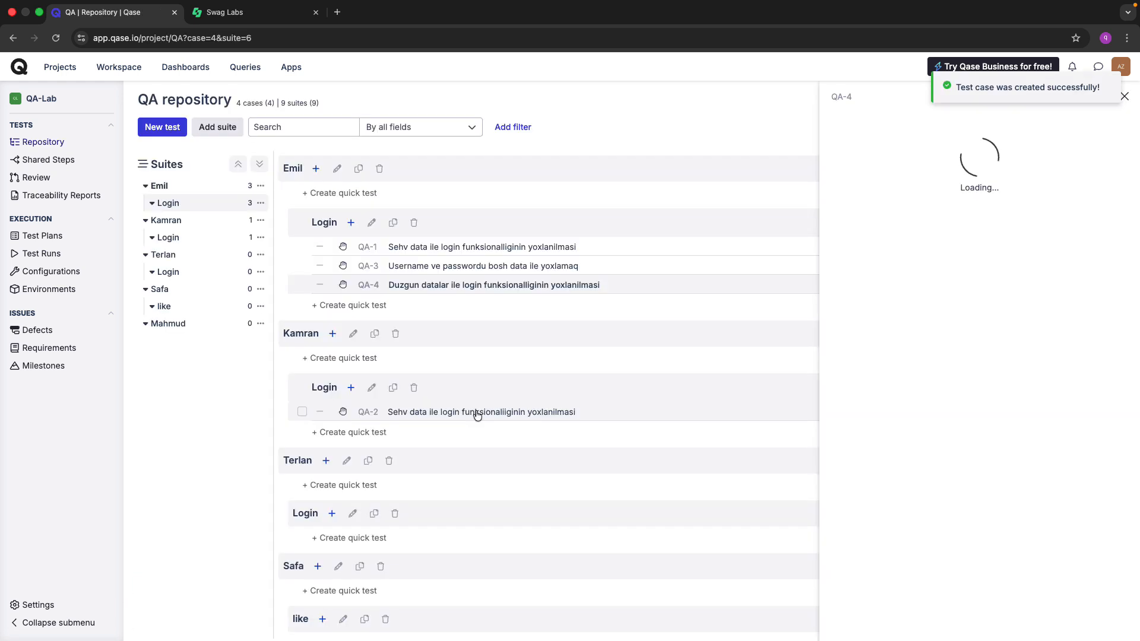